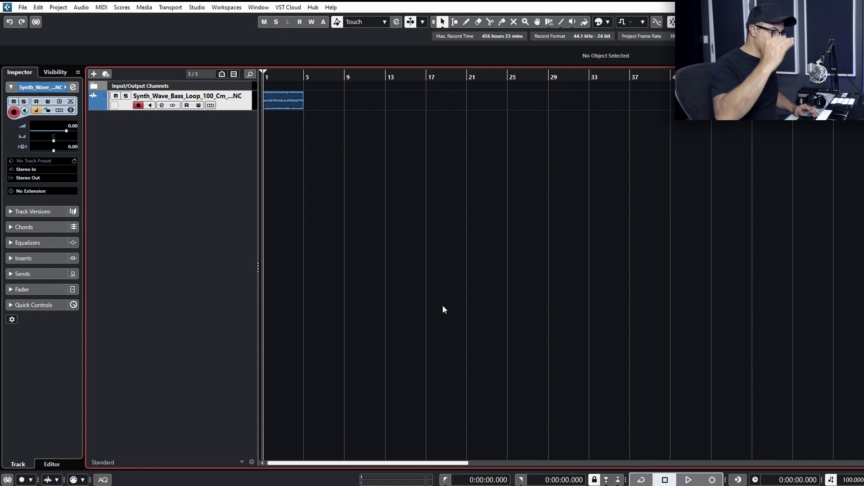
Step: Show the lower zone with the MIDI Remote page and enlarge it upward into the arrangement area
key("ctrl+alt+b")
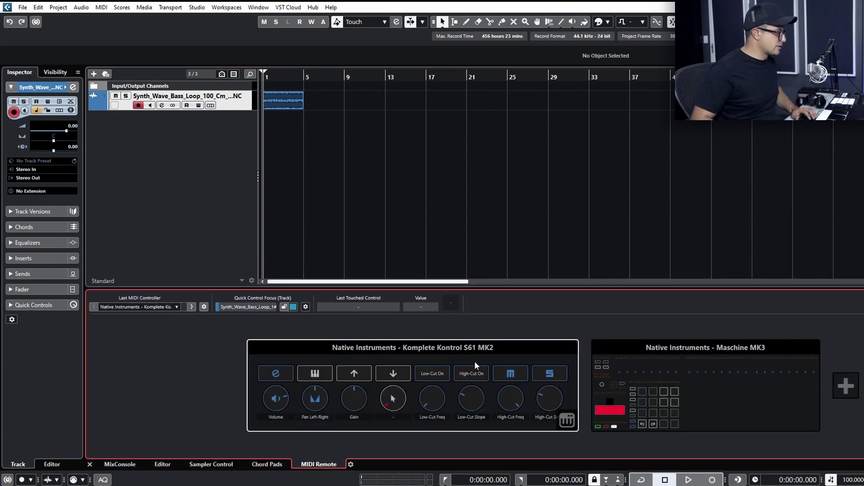
left_click(135, 465)
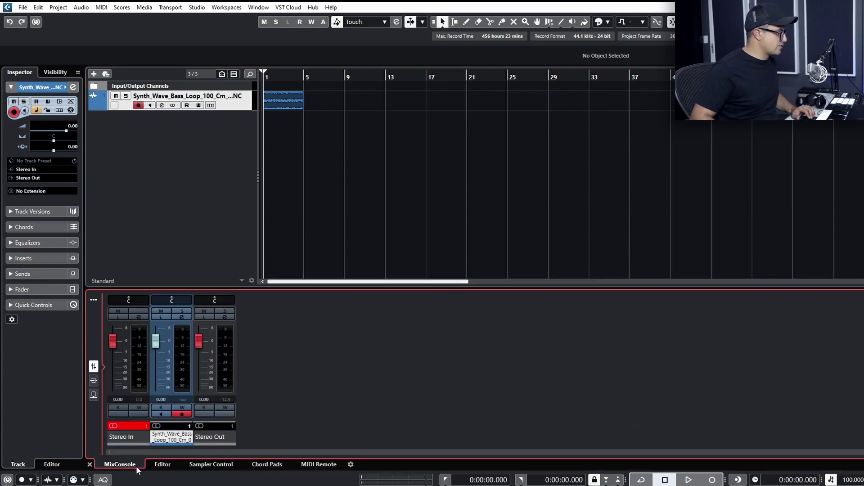
left_click(207, 465)
left_click(270, 465)
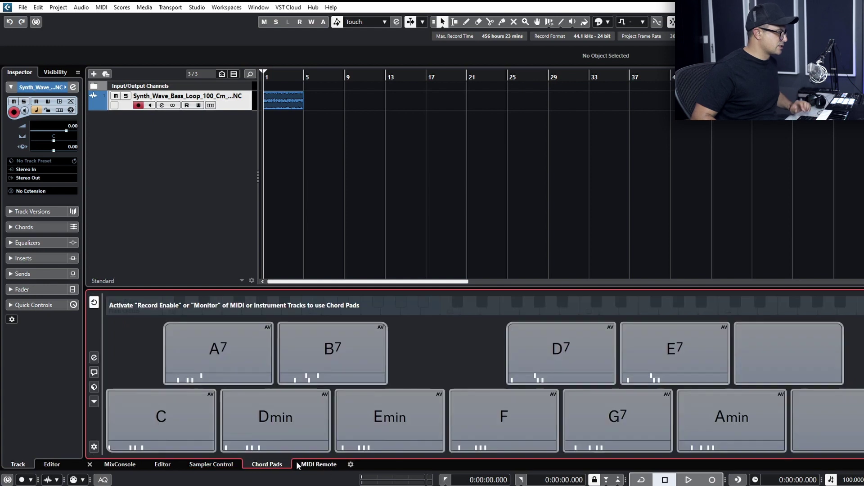
left_click(322, 464)
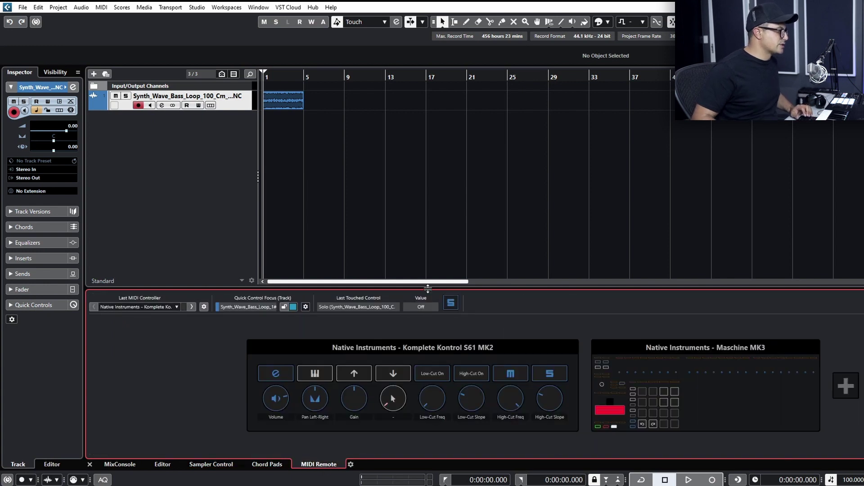
left_click_drag(427, 288, 425, 211)
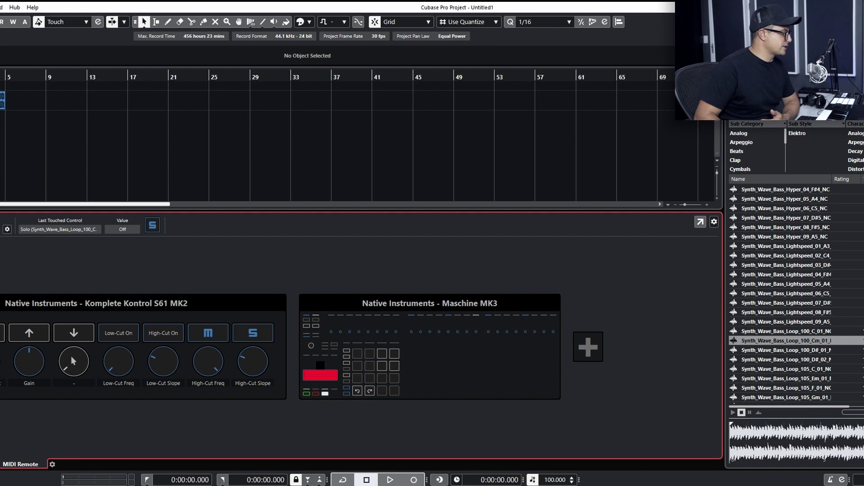
Step: Inspect the Maschine MK3 surface in a detached, enlarged MIDI Remote window, and close that window
left_click(701, 222)
left_click_drag(309, 160, 150, 92)
left_click_drag(386, 271, 570, 413)
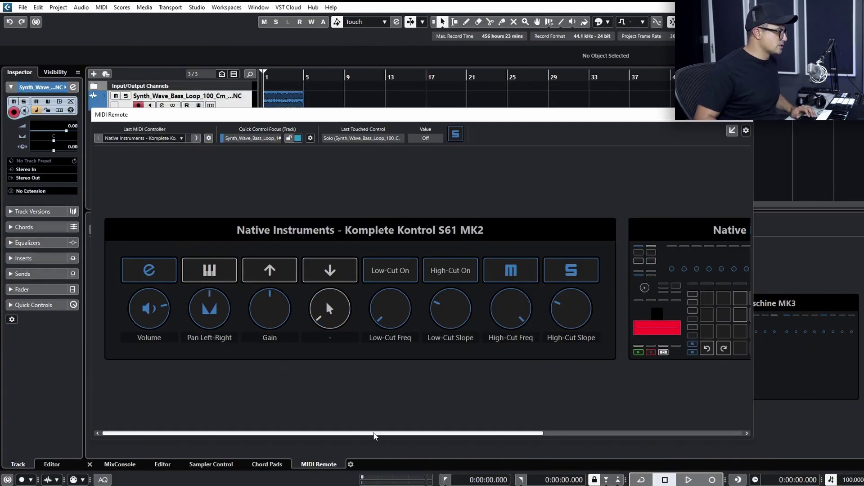
left_click_drag(239, 434, 265, 435)
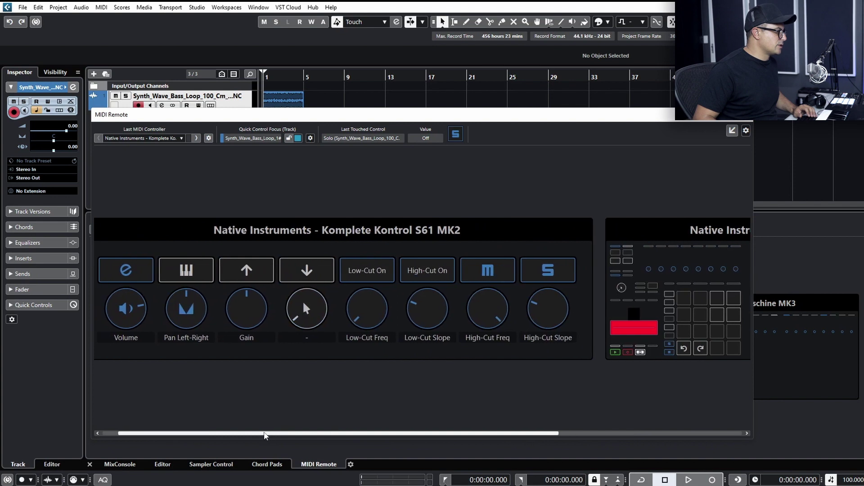
left_click(670, 324)
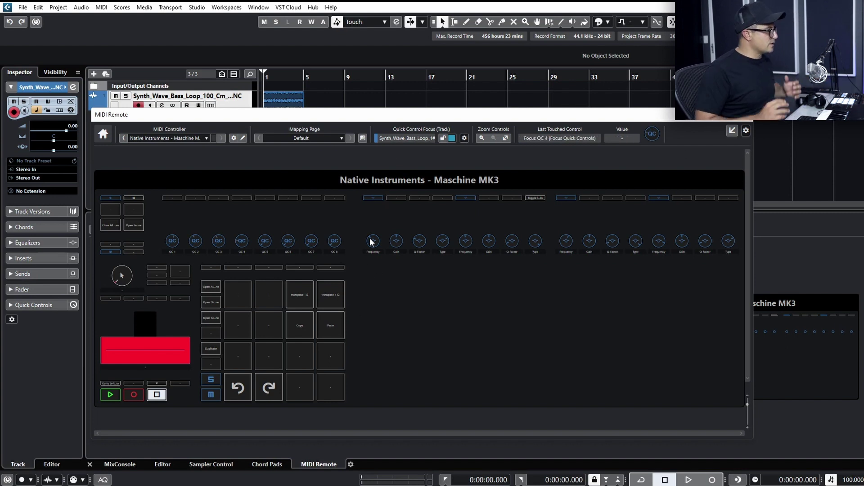
mouse_move(370, 239)
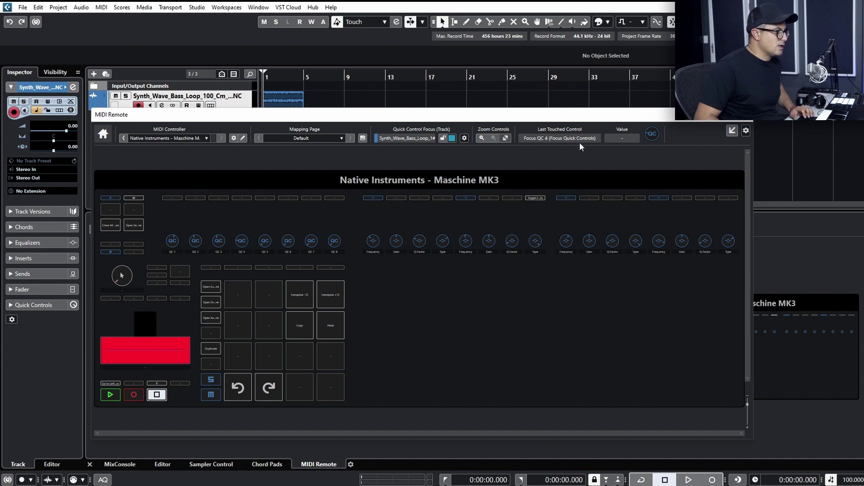
left_click(750, 122)
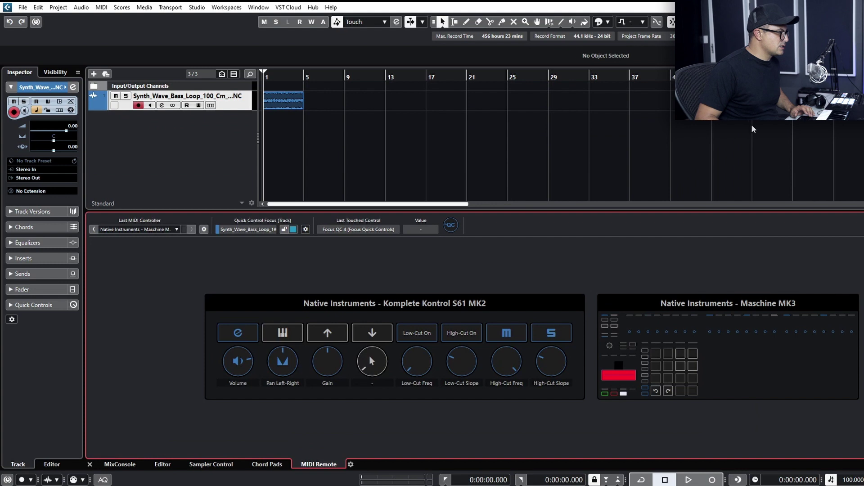
Step: Open the MIDI Remote Manager and review the details of the Komplete Kontrol S61 MK2 and Maschine MK3 controllers
left_click(204, 229)
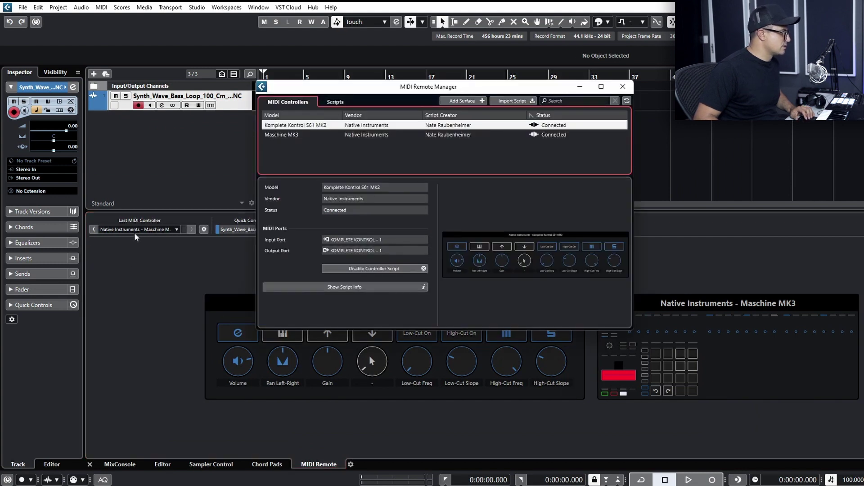
left_click_drag(322, 90, 184, 110)
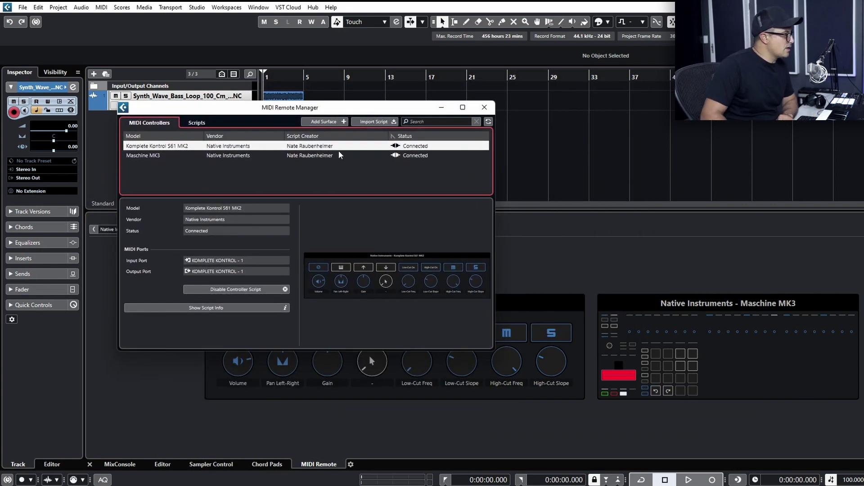
left_click(419, 157)
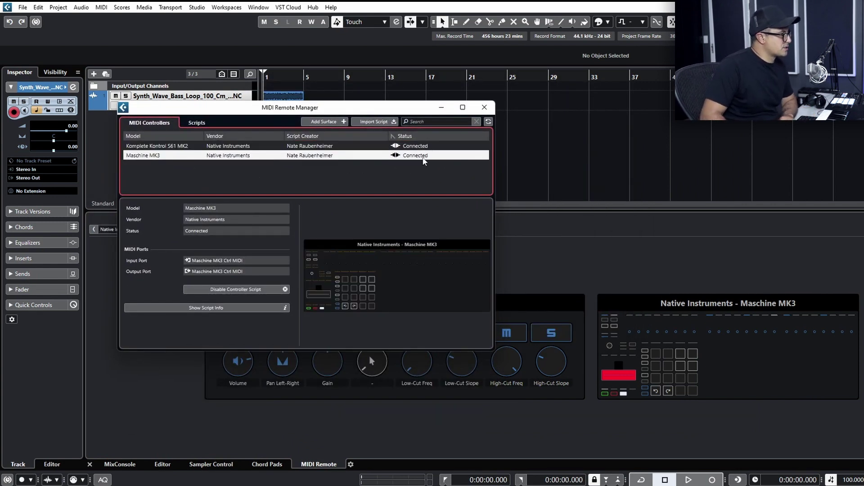
left_click(285, 146)
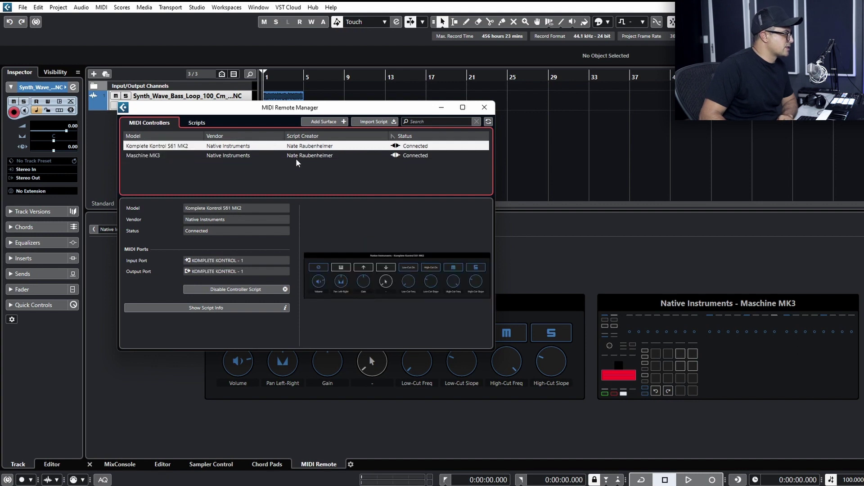
left_click(297, 156)
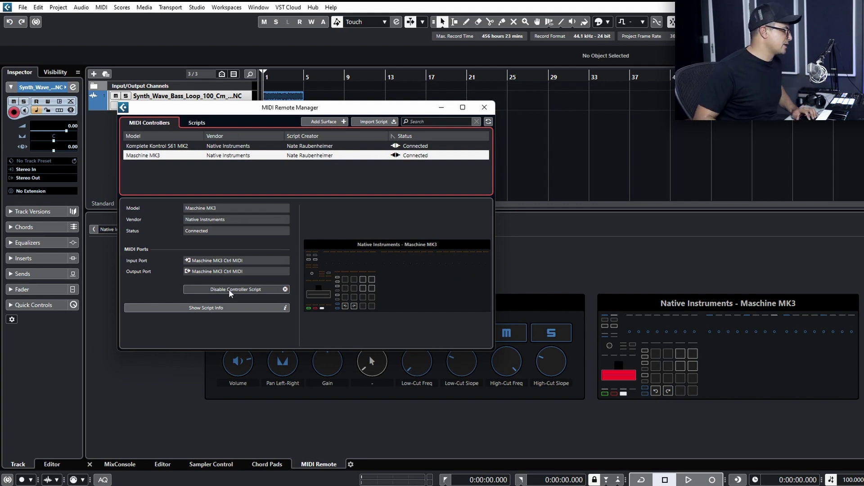
Step: Show the Maschine MK3 script info and look through the list of available controller scripts
left_click(212, 315)
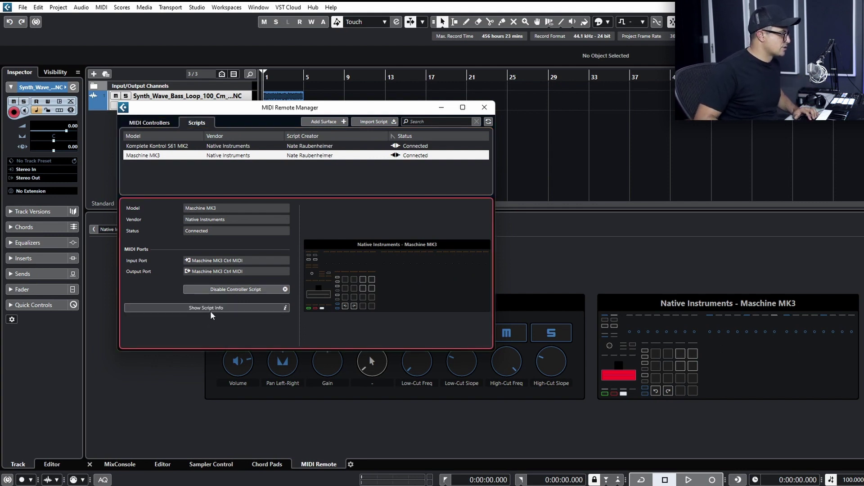
left_click(211, 311)
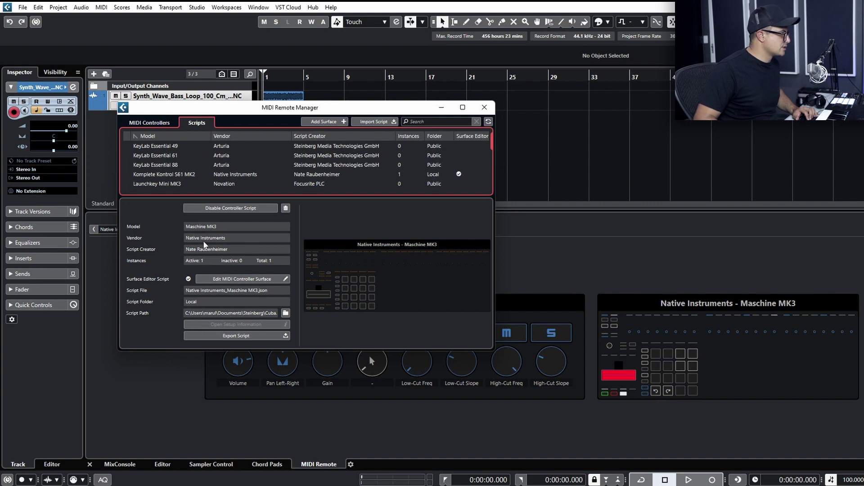
scroll(315, 167, "down", 6)
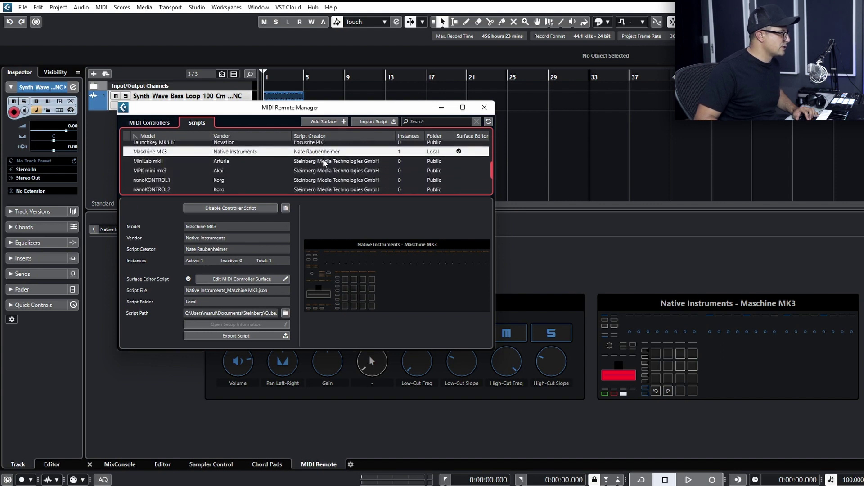
scroll(297, 182, "up", 6)
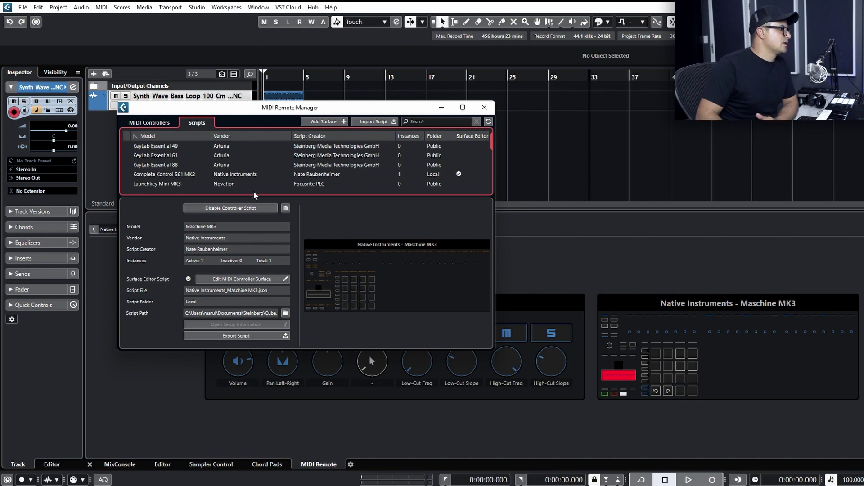
scroll(164, 151, "down", 3)
scroll(167, 162, "down", 3)
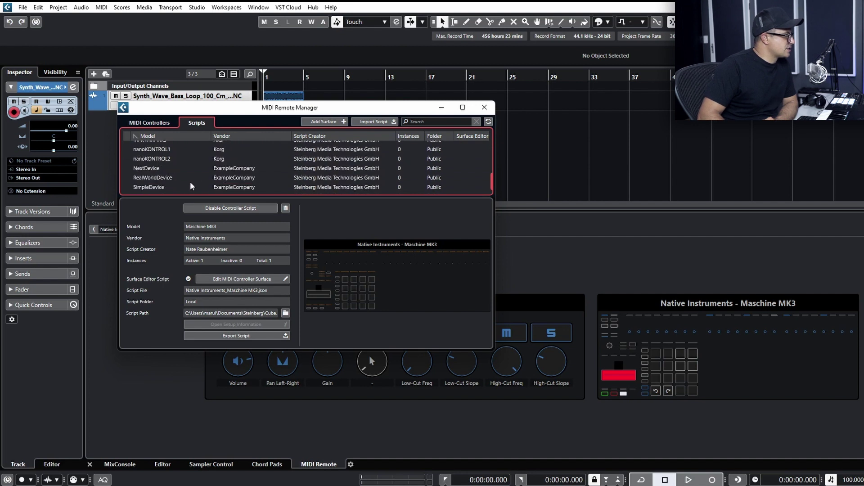
scroll(226, 180, "up", 1)
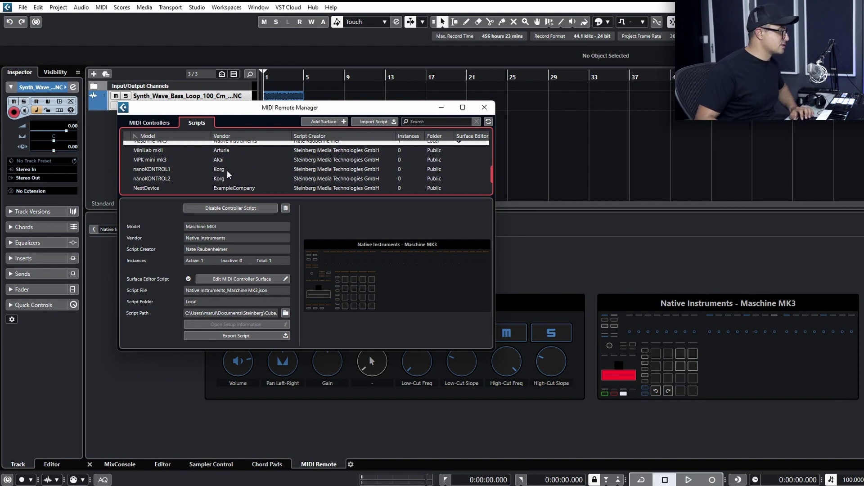
scroll(183, 165, "down", 1)
scroll(189, 178, "up", 4)
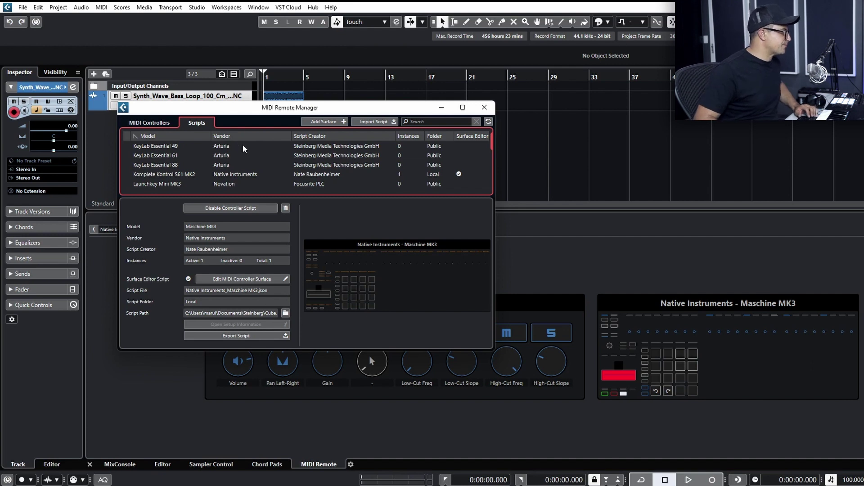
Step: Disable the controller script of the Komplete Kontrol S61 MK2 in the MIDI Remote Manager
left_click(156, 123)
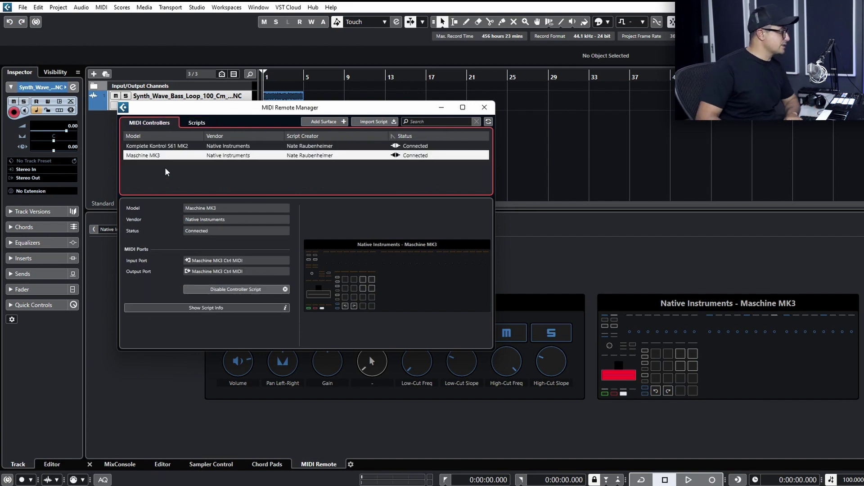
left_click(173, 147)
left_click(281, 288)
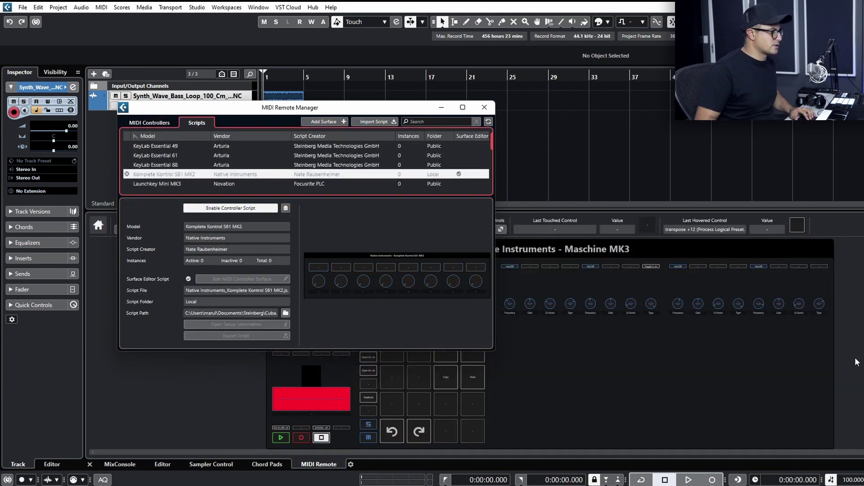
Step: Start adding a new MIDI controller surface and move the manager window aside to uncover its setup form
left_click(150, 123)
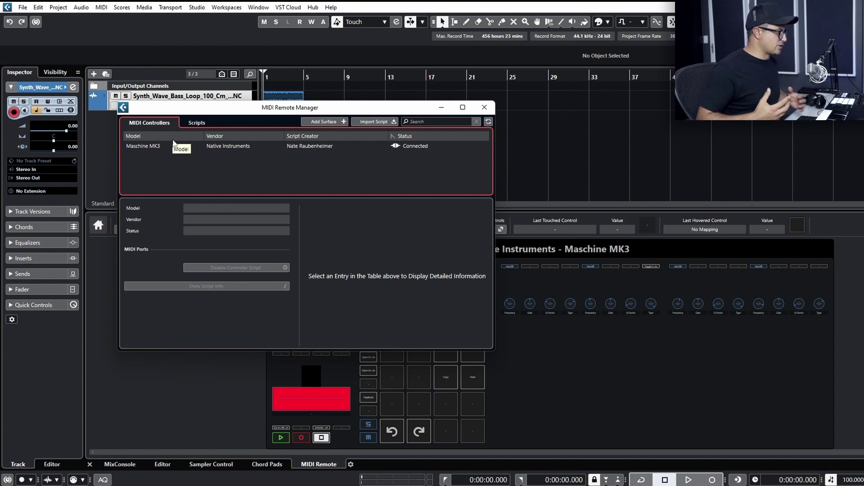
left_click(328, 123)
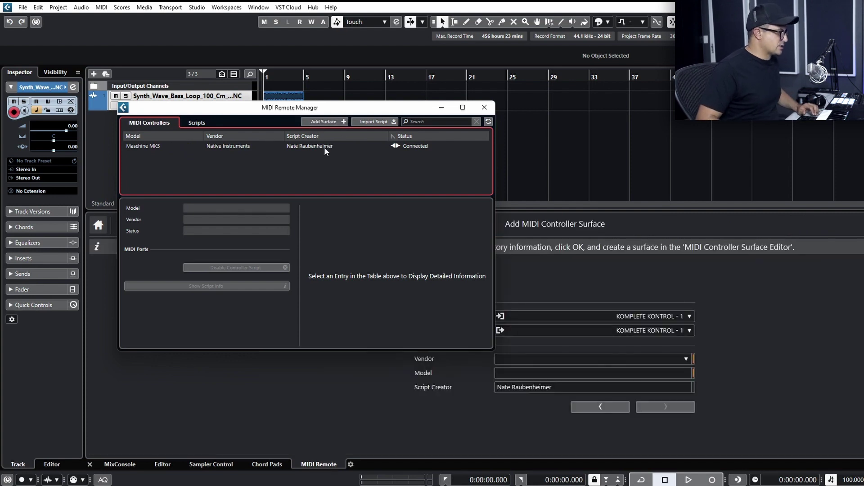
left_click_drag(317, 112, 863, 156)
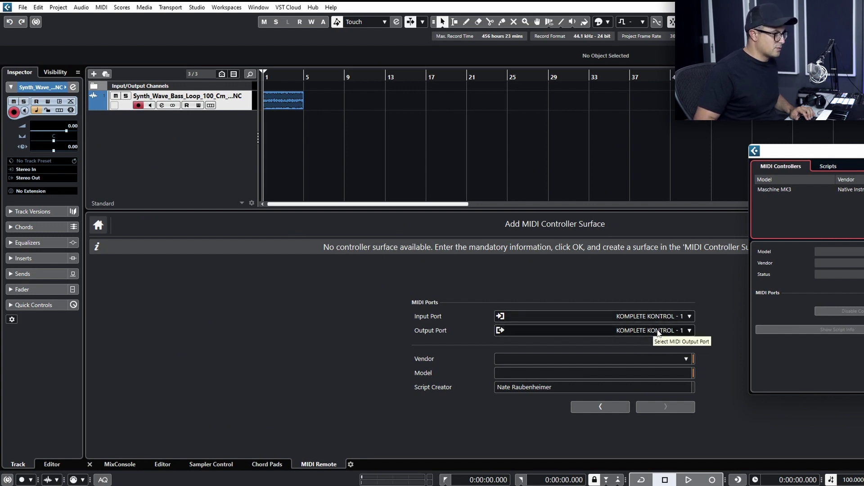
Step: Set the new surface's vendor to Native Instruments and model to Komplete Kontrol S61 MK2, and continue to the surface editor
left_click(518, 359)
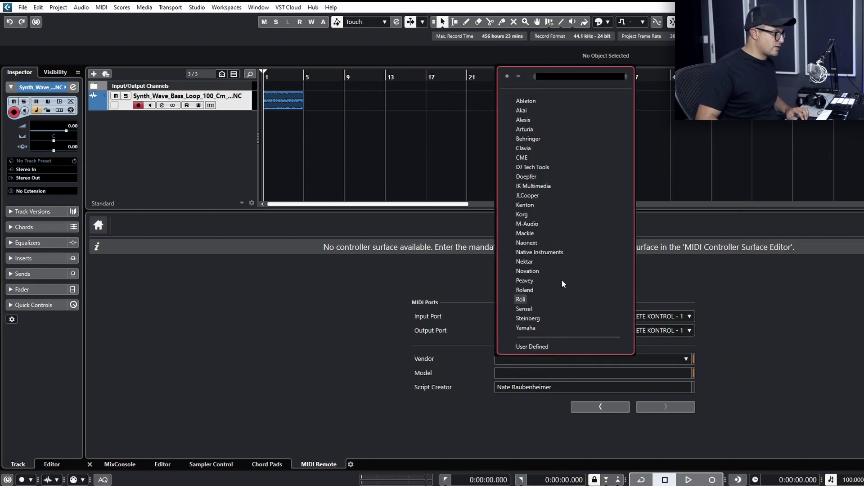
left_click(522, 259)
left_click(512, 375)
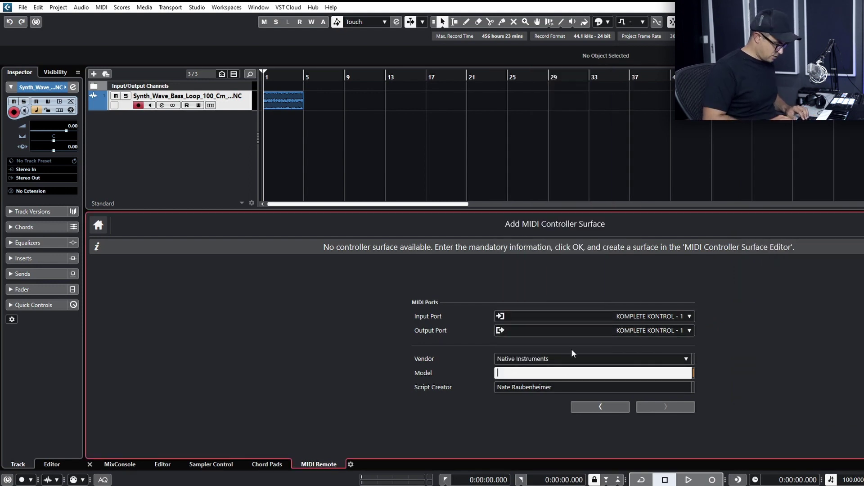
type("K")
type("te ")
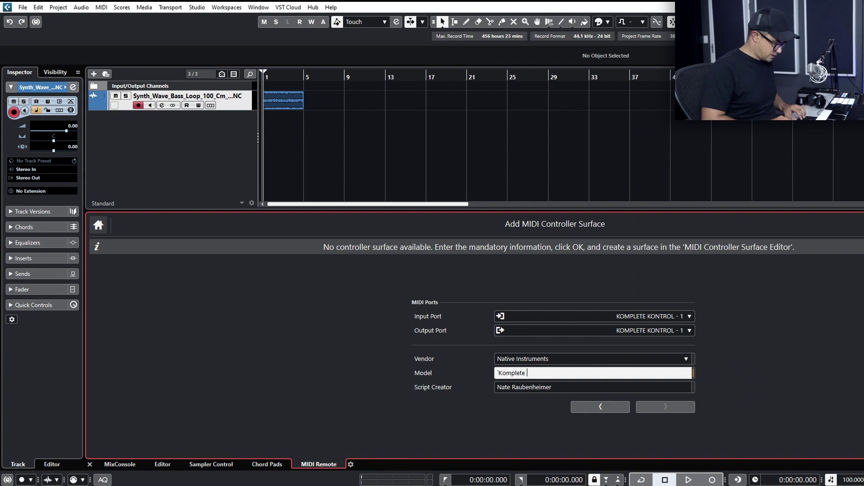
type("Kontrol ")
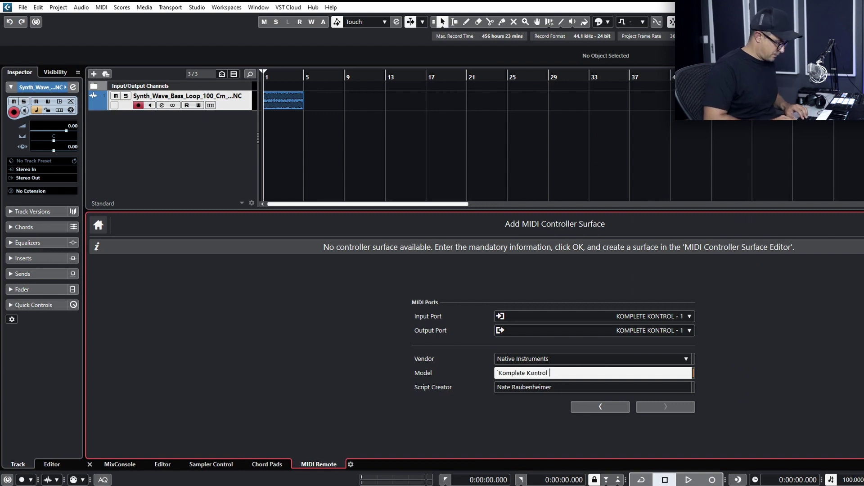
type("S61 MK2")
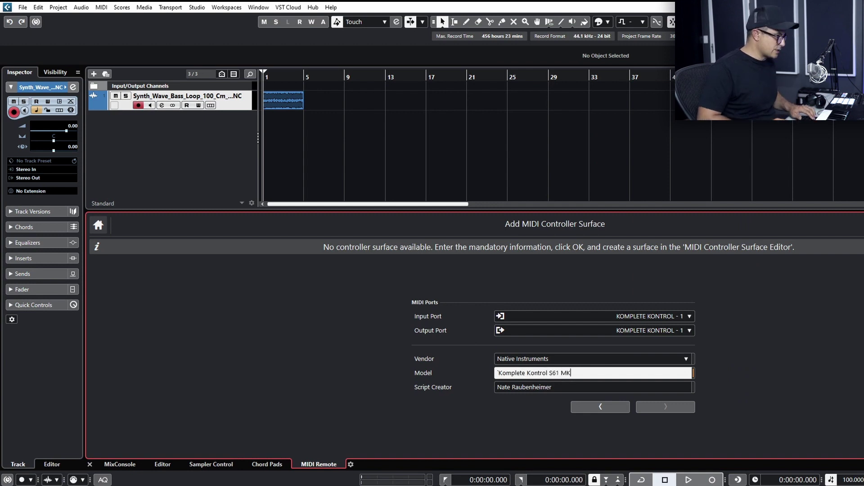
key("Return")
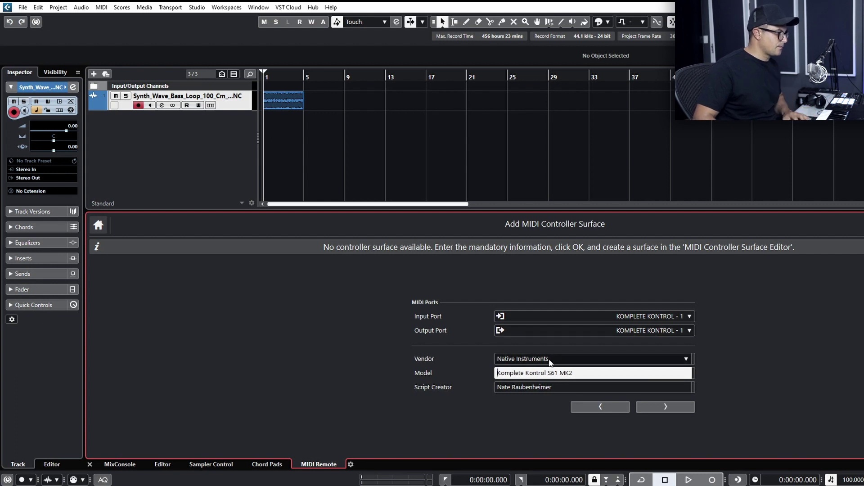
left_click(650, 408)
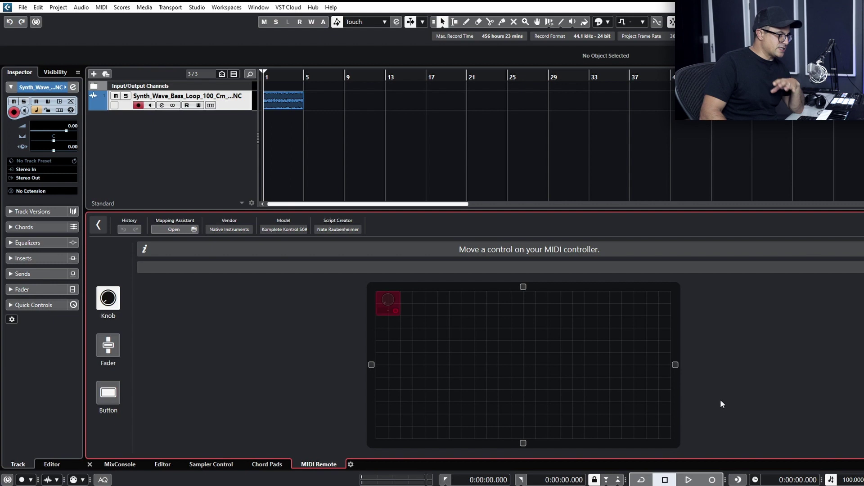
Step: Switch to Komplete Kontrol and examine the General Template's MIDI assignments for the knobs, buttons, keys, pedals and touchstrip
mouse_move(761, 485)
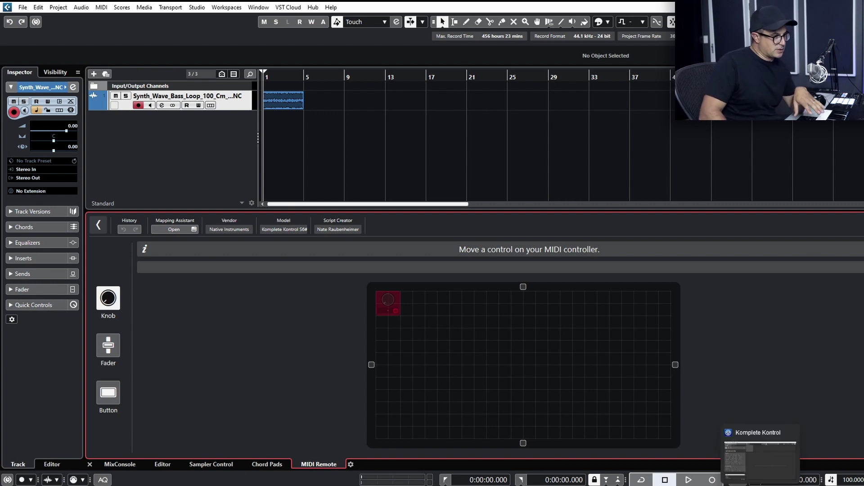
left_click(760, 460)
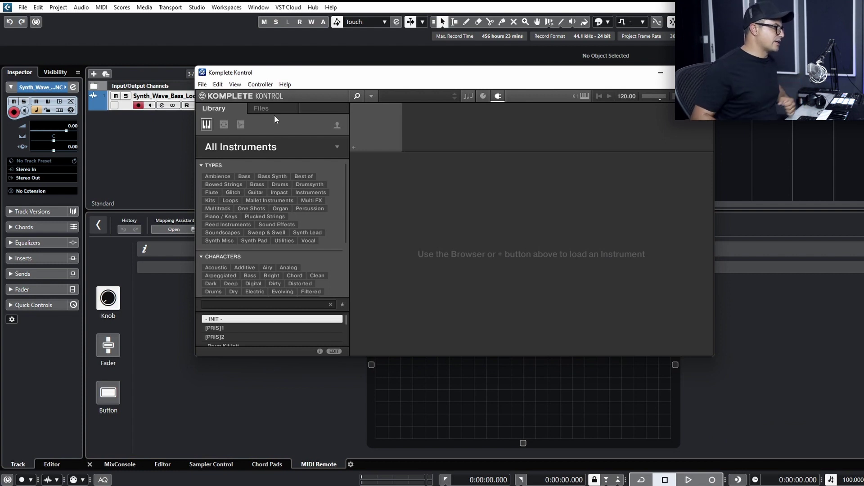
left_click(683, 97)
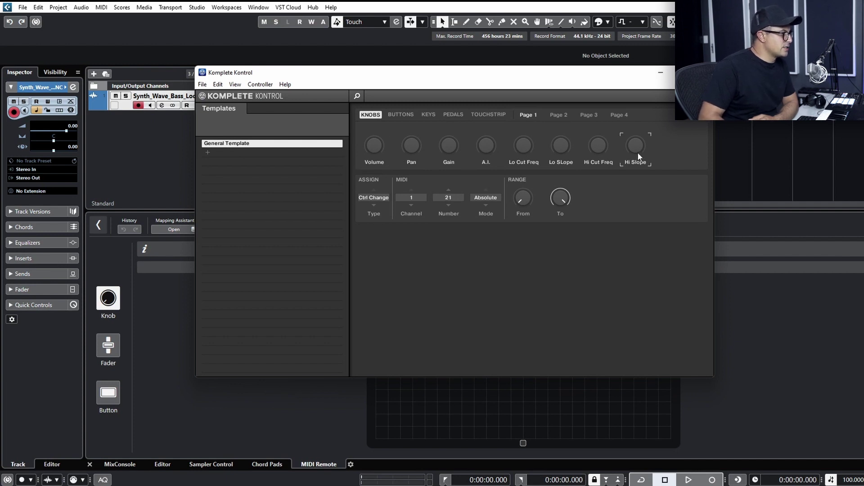
left_click(412, 147)
left_click(525, 150)
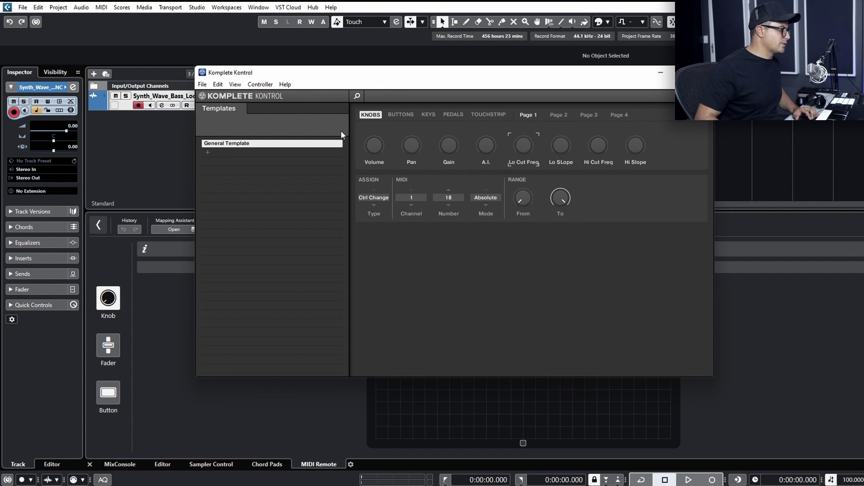
left_click(400, 114)
left_click(428, 115)
left_click(453, 114)
left_click(489, 114)
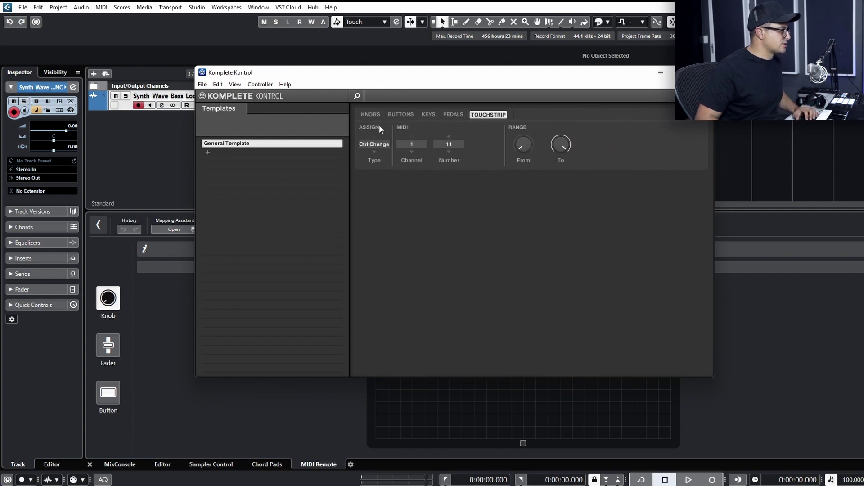
Step: Look through pages 2 to 4 of the knob assignments and the button assignment pages, and return to the first knob page
left_click(371, 114)
left_click(558, 115)
left_click(589, 115)
left_click(618, 115)
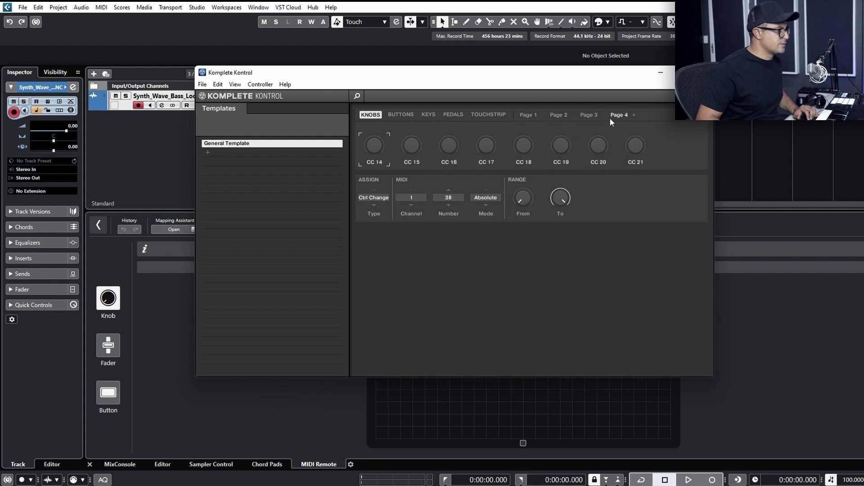
left_click(406, 115)
left_click(526, 115)
left_click(557, 115)
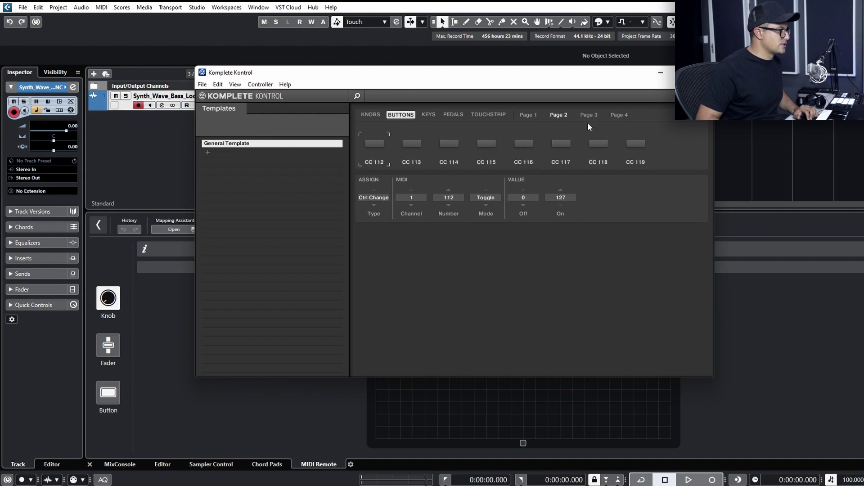
left_click(615, 116)
left_click(525, 117)
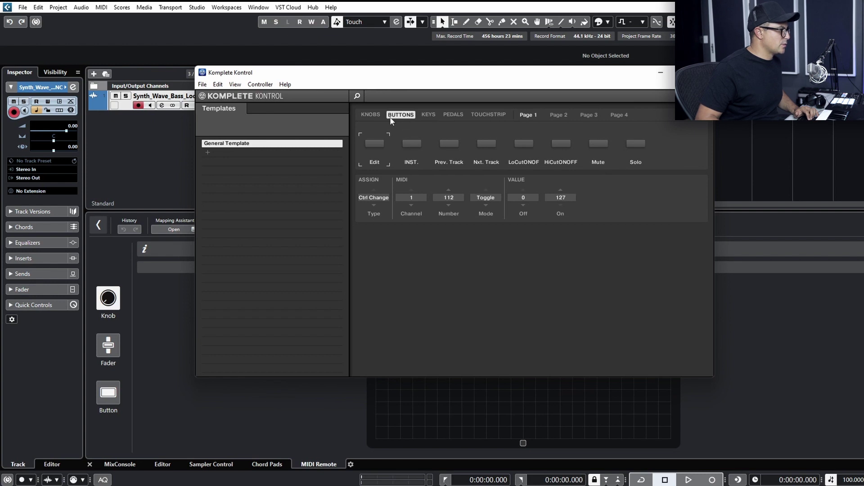
left_click(374, 115)
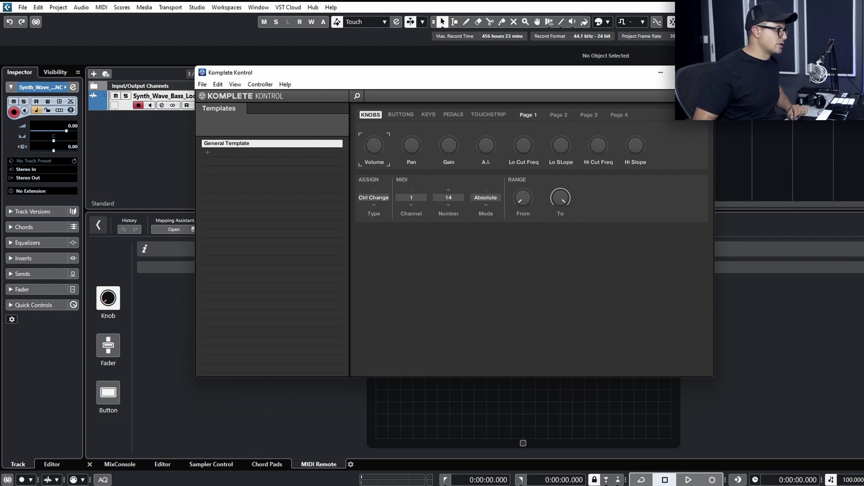
Step: Switch back to Cubase and learn a row of eight buttons on the surface grid, each three cells wide and one cell high
key("alt+Tab")
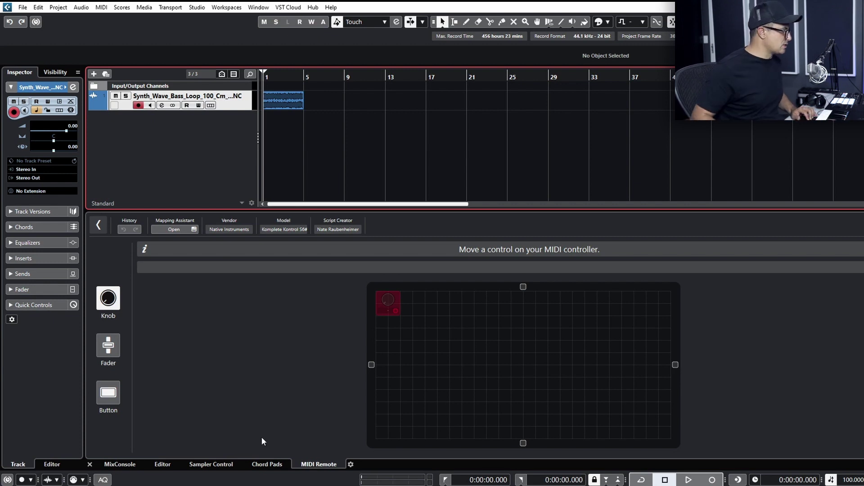
left_click(108, 392)
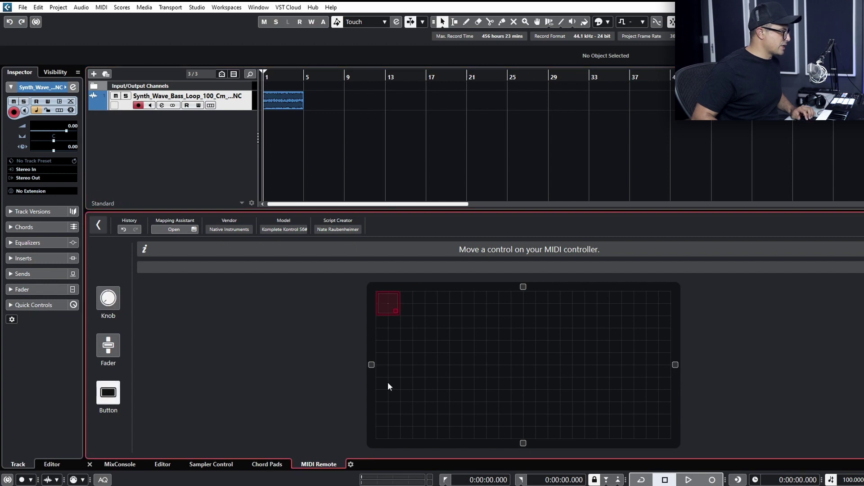
left_click_drag(398, 315, 408, 295)
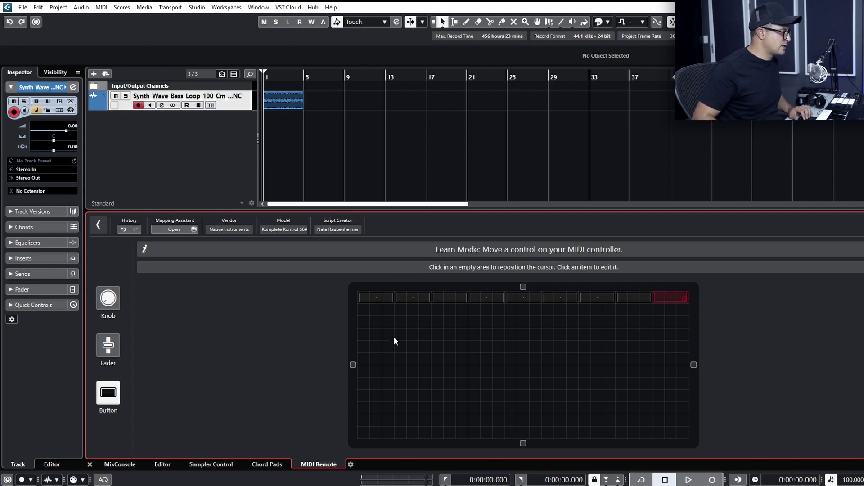
Step: Place the cursor beneath the first button and learn a row of eight knobs, each three by three cells, below the buttons
left_click(117, 297)
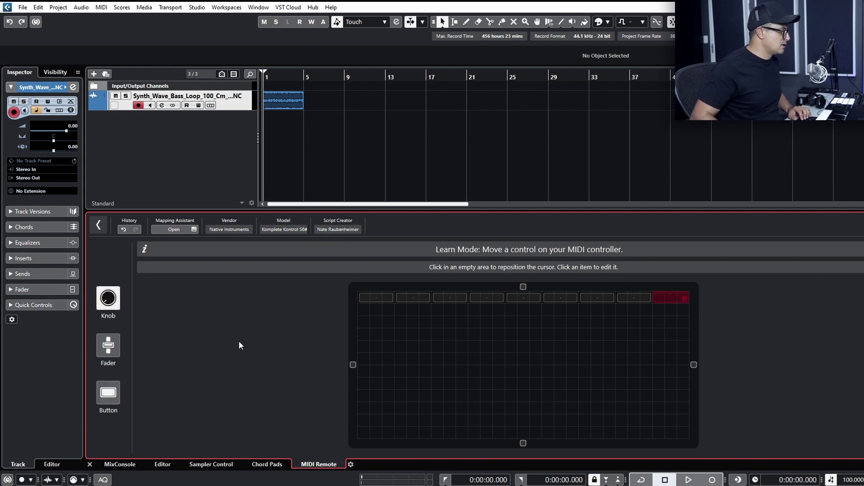
left_click(99, 396)
left_click(366, 323)
left_click(373, 315)
left_click(366, 312)
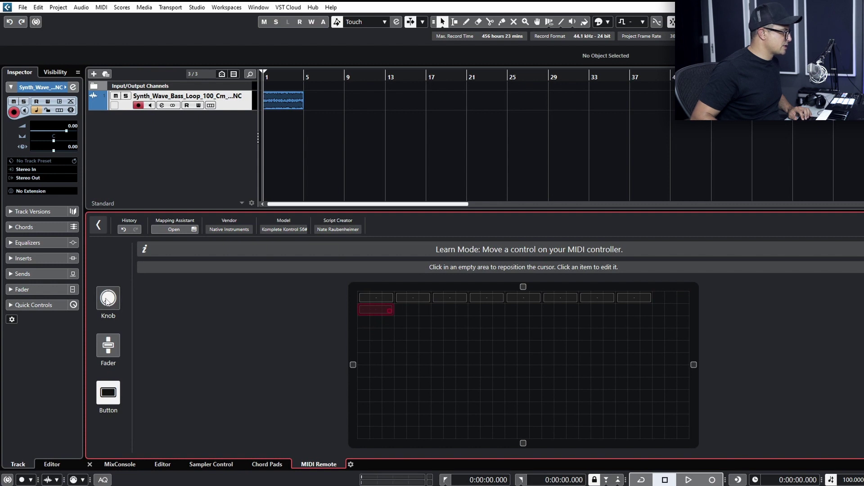
left_click_drag(388, 312, 390, 340)
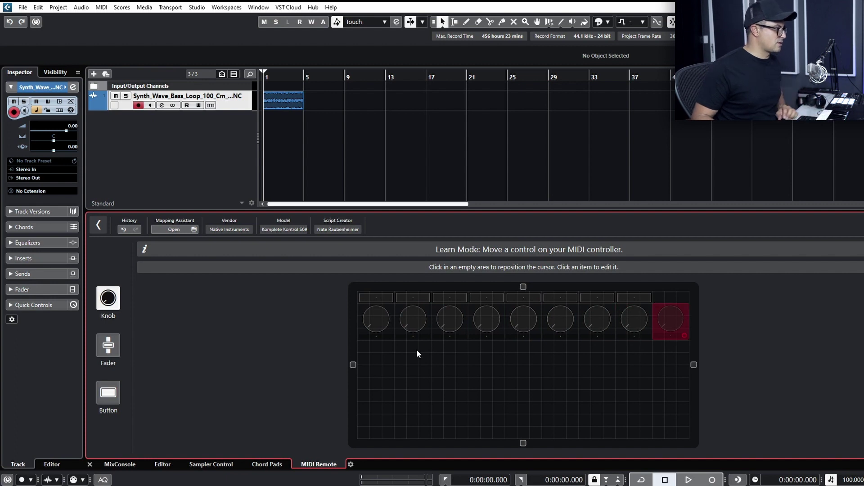
Step: Move each of the eight knobs down by one grid row to leave a gap beneath the buttons
left_click(670, 334)
left_click(662, 315)
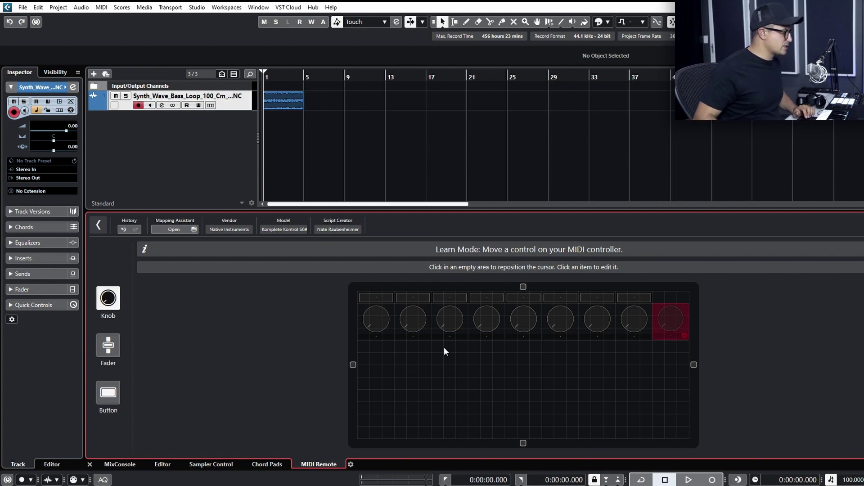
left_click(380, 320)
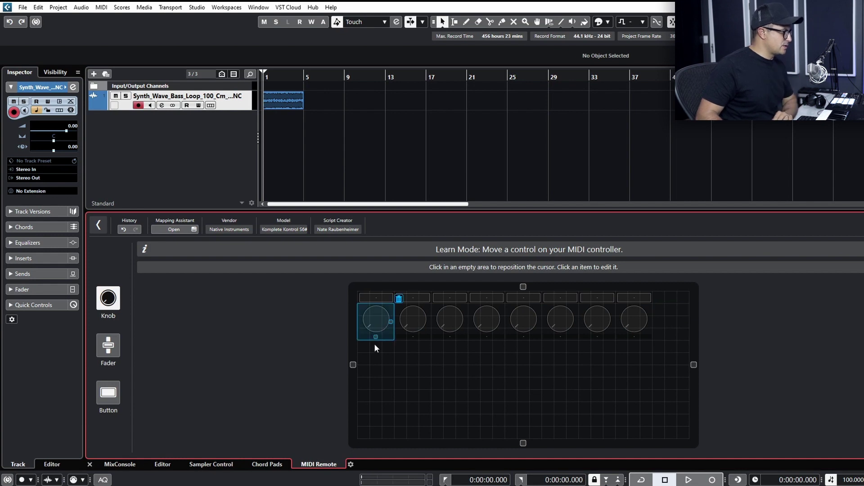
left_click_drag(374, 332, 373, 345)
left_click(417, 325)
left_click_drag(416, 324, 447, 351)
left_click(451, 322)
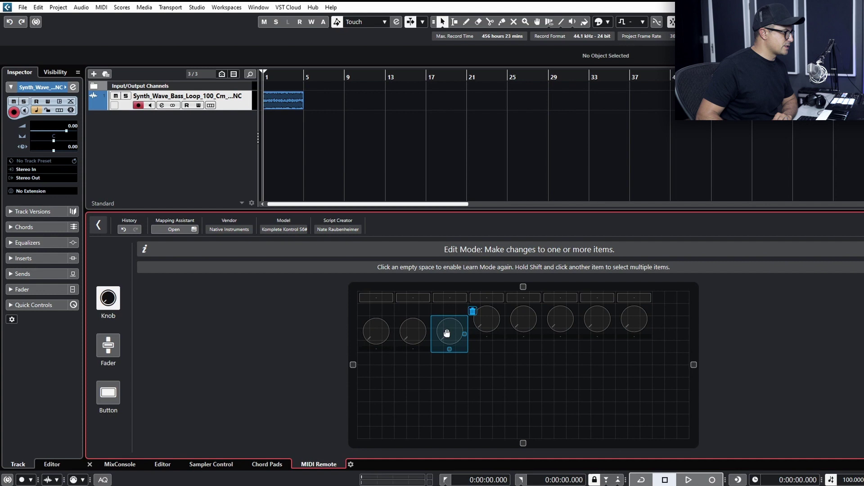
left_click(488, 318)
left_click_drag(485, 322, 631, 333)
left_click(525, 323)
left_click(561, 320)
left_click(606, 323)
left_click(630, 320)
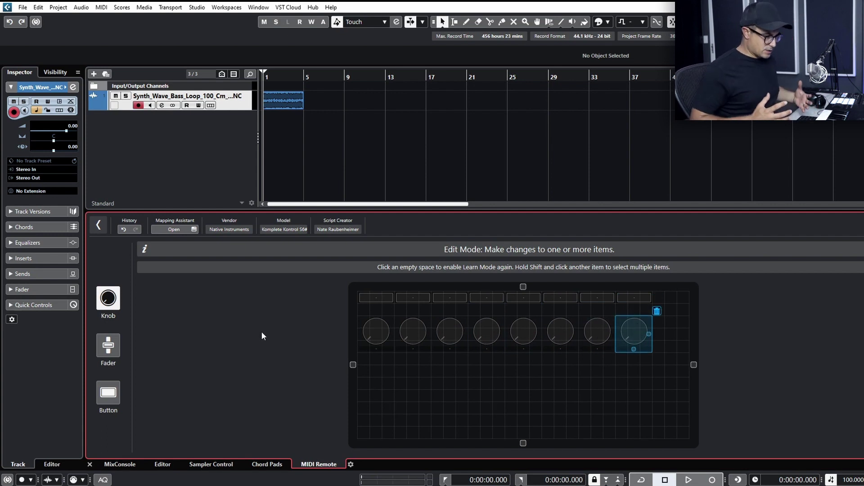
Step: Reposition and enlarge the separate surface editor window, and select the first button to show its MIDI properties
left_click(419, 410)
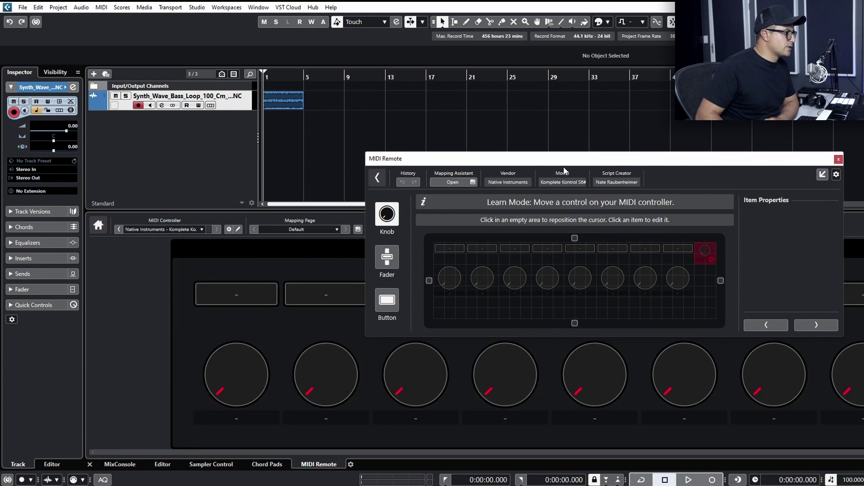
left_click_drag(564, 162, 309, 81)
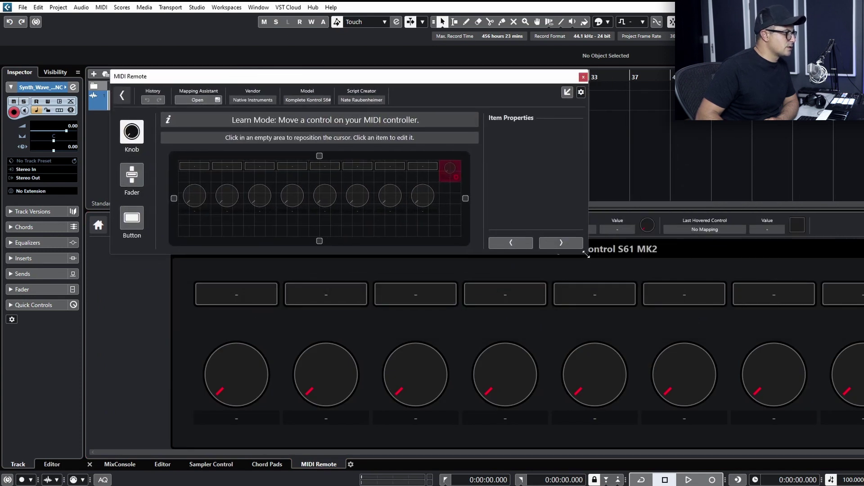
left_click_drag(587, 256, 739, 403)
left_click_drag(311, 80, 264, 84)
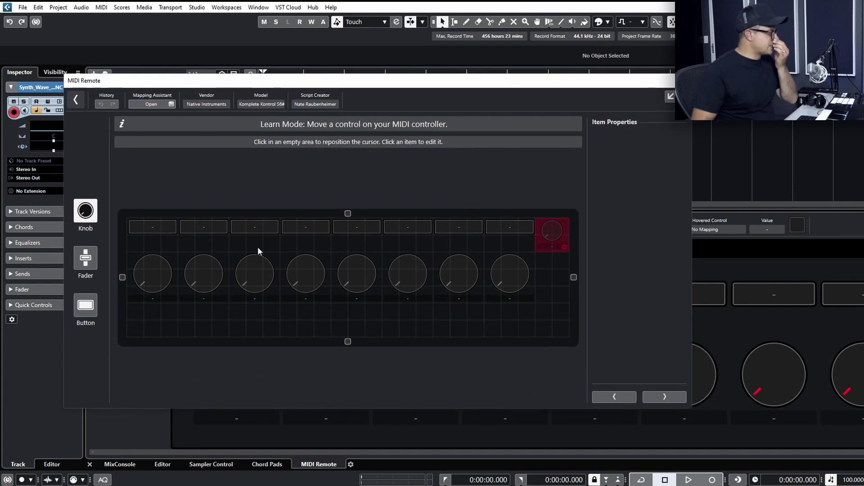
left_click(144, 226)
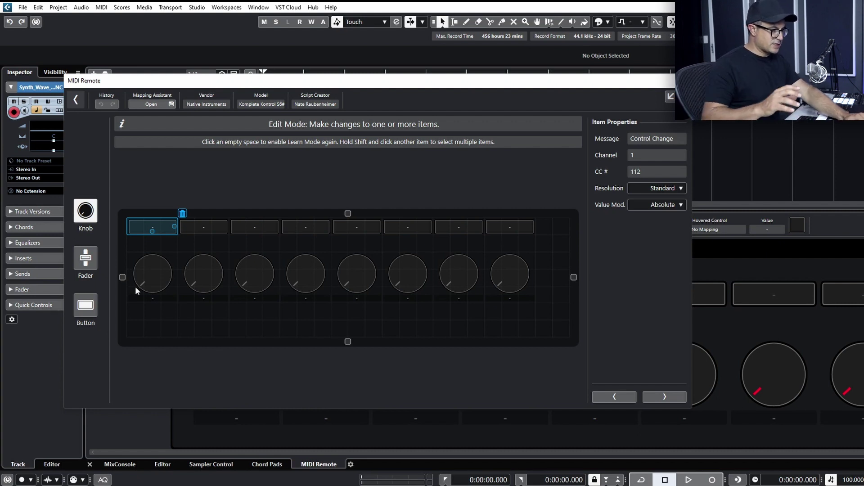
Step: Bring up the Mapping Assistant, choose the first button as the control and enable picking Cubase functions from context menus
left_click(146, 105)
left_click_drag(400, 41, 301, 64)
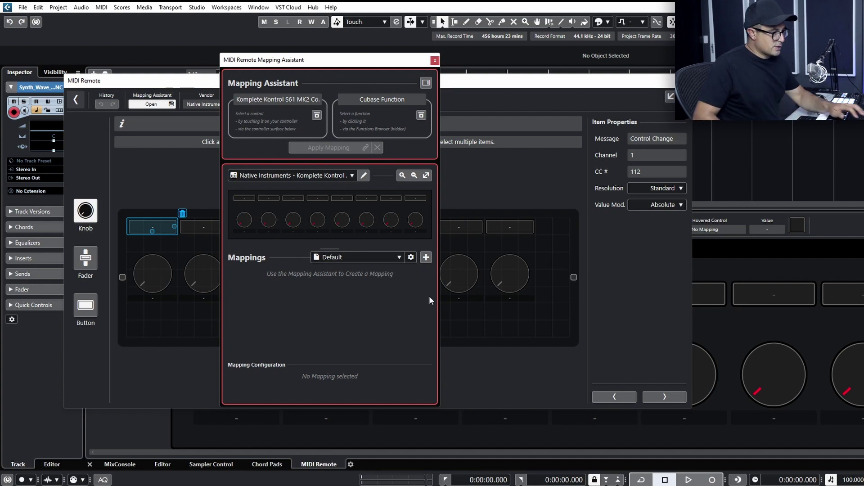
left_click(246, 198)
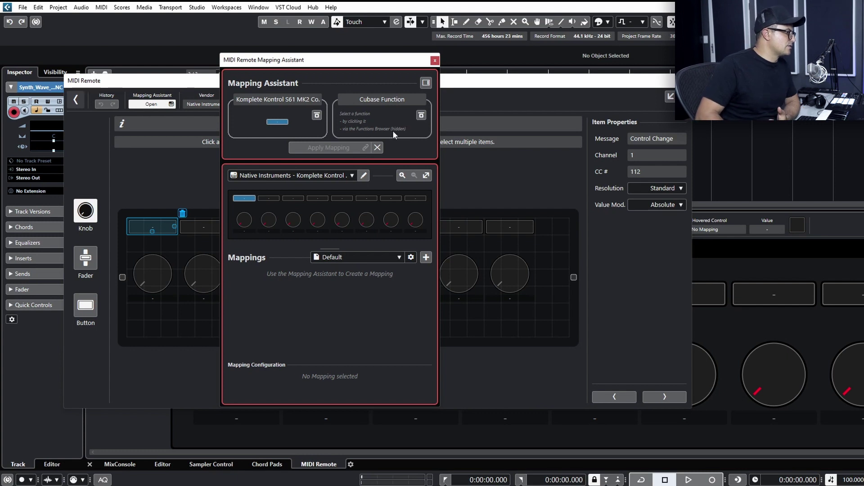
left_click(421, 115)
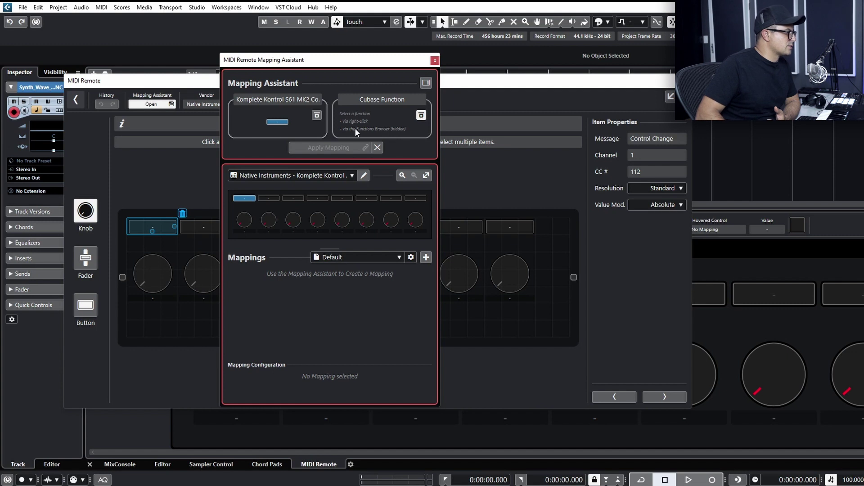
Step: Uncover the audio track's channel settings and pick Edit Channel Settings as the function for the first button's mapping
left_click(768, 215)
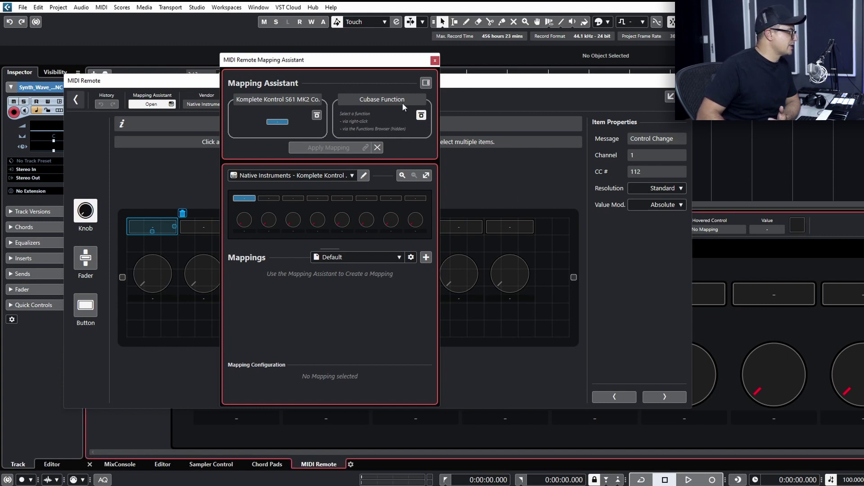
left_click_drag(109, 74, 132, 176)
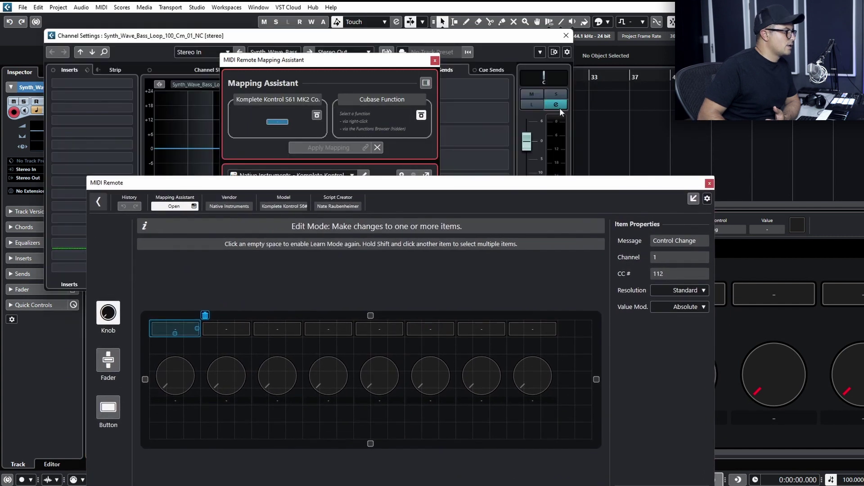
right_click(528, 144)
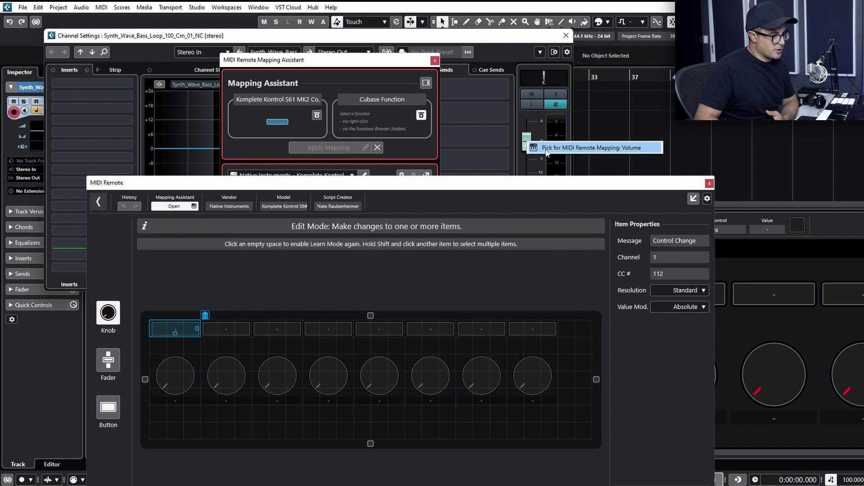
left_click(496, 40)
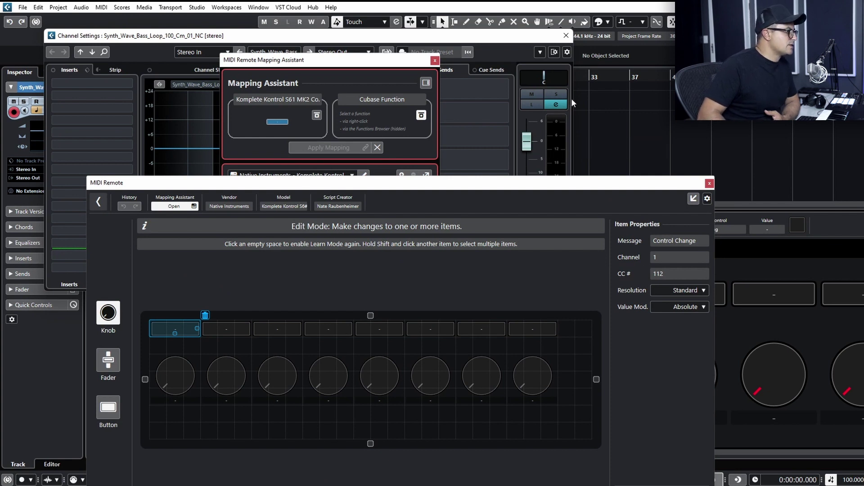
right_click(556, 105)
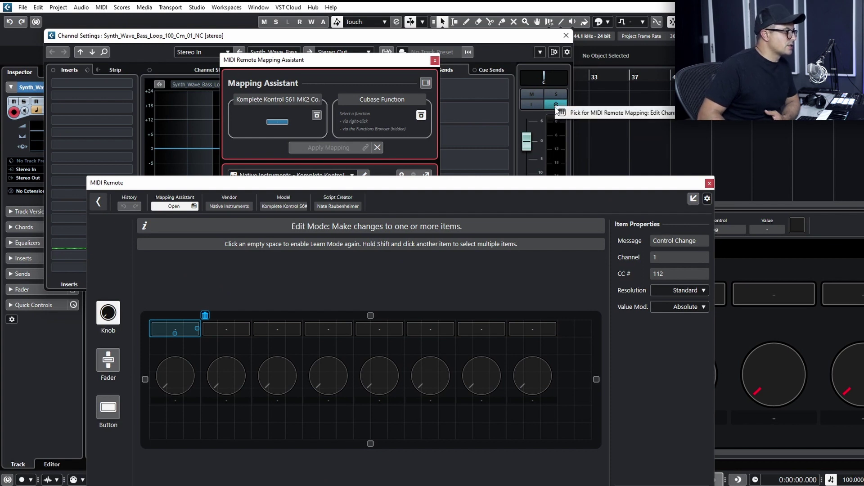
left_click(595, 115)
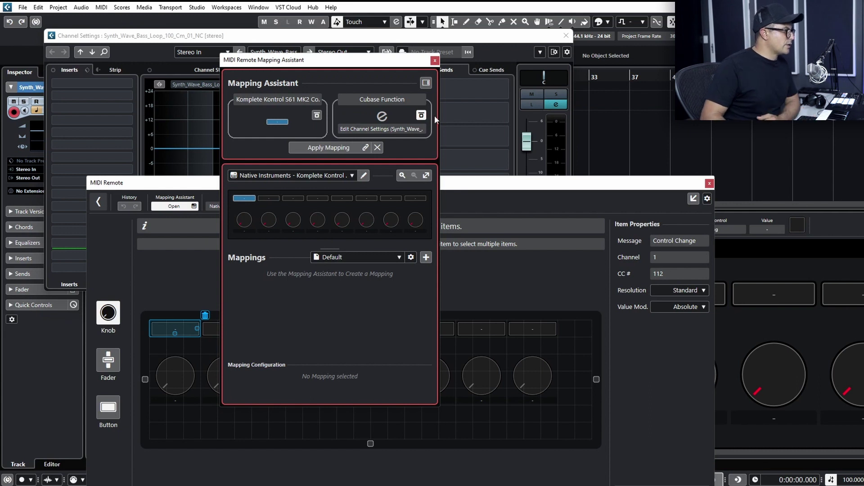
Step: Show the Functions Browser, apply the first button's Edit Channel Settings mapping and check its toggle mode options
left_click(427, 84)
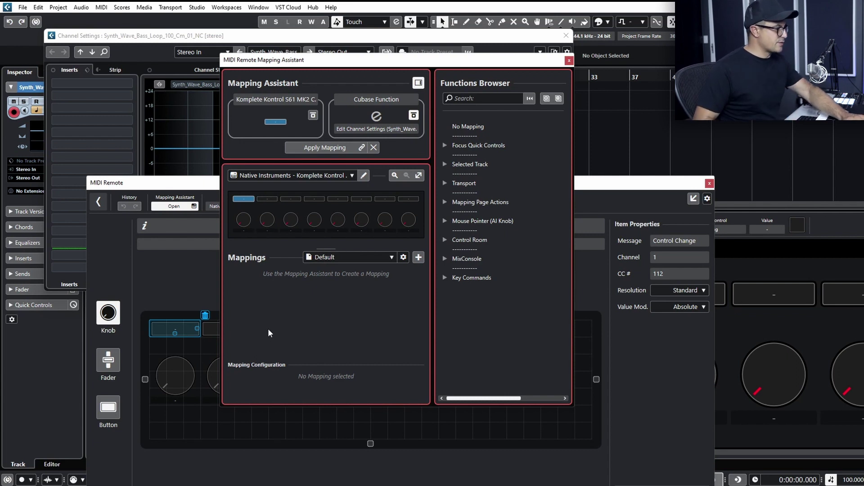
left_click(314, 149)
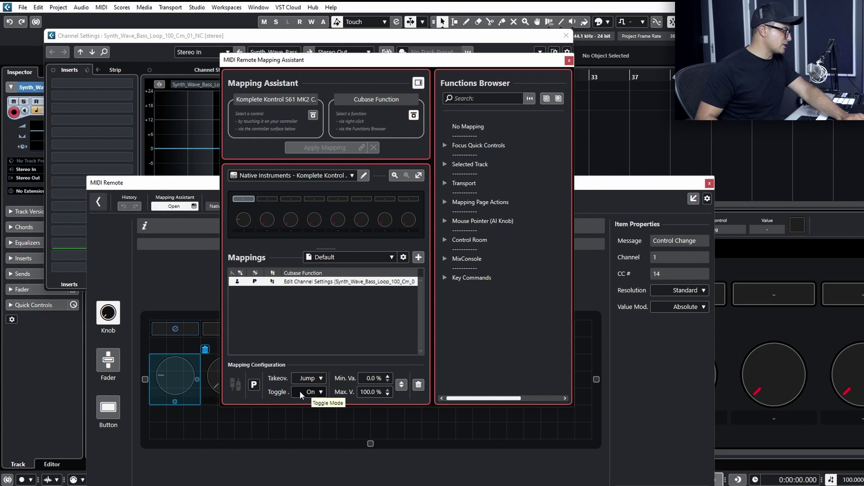
left_click(308, 392)
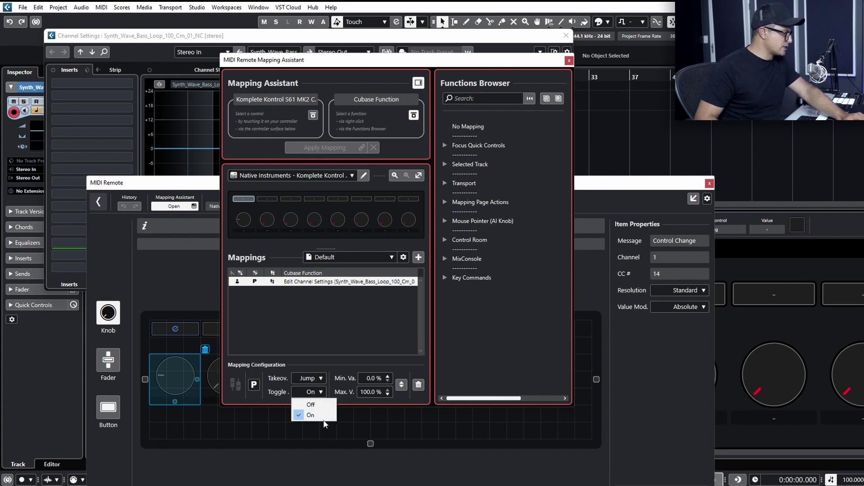
left_click(388, 367)
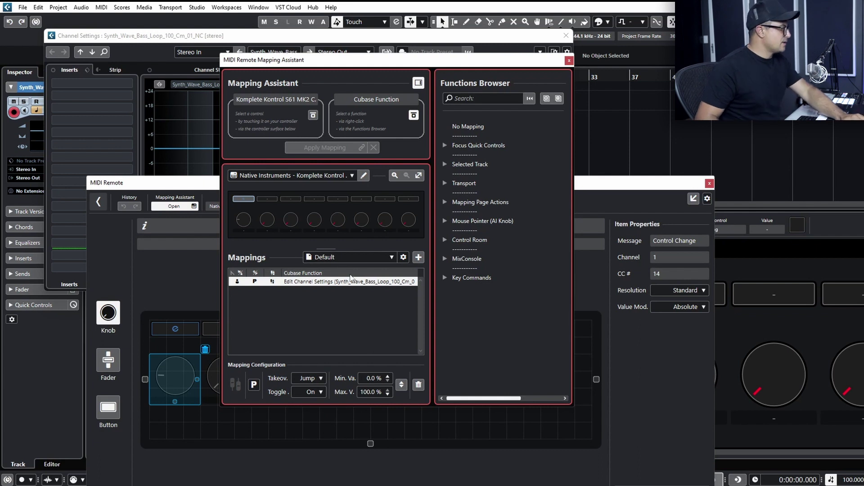
Step: Move the Mapping Assistant aside and close the audio track's channel settings window
left_click(161, 40)
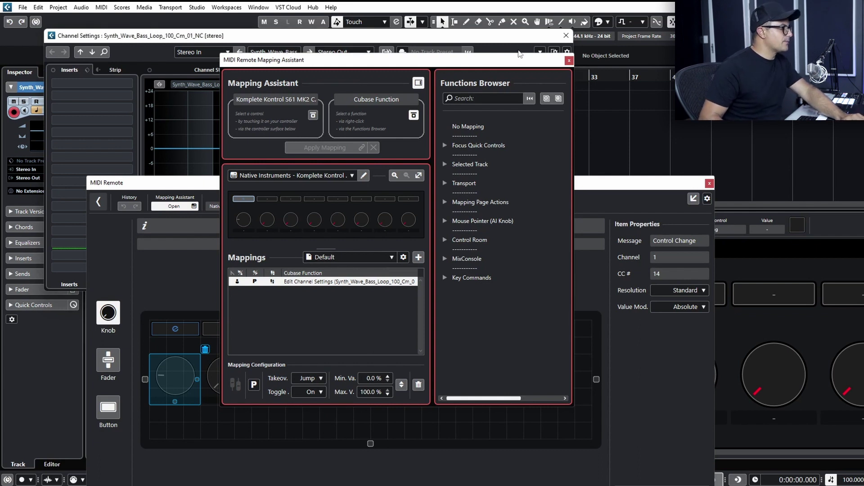
left_click_drag(481, 60, 759, 51)
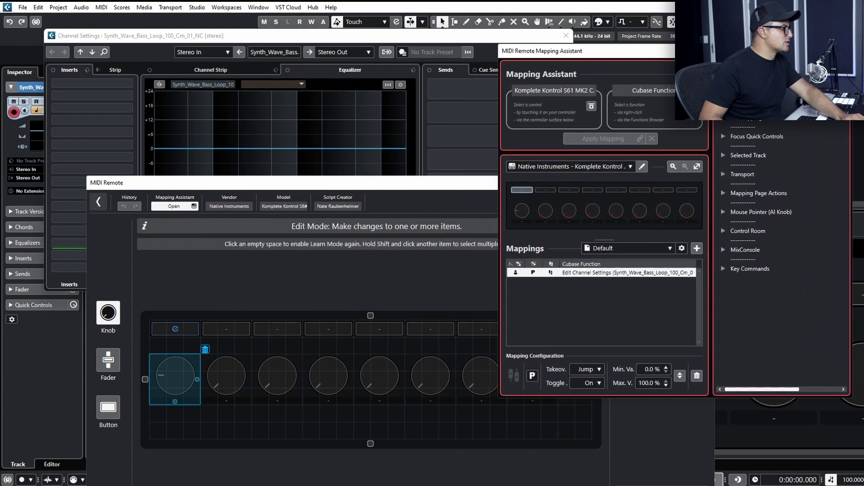
left_click_drag(359, 36, 280, 39)
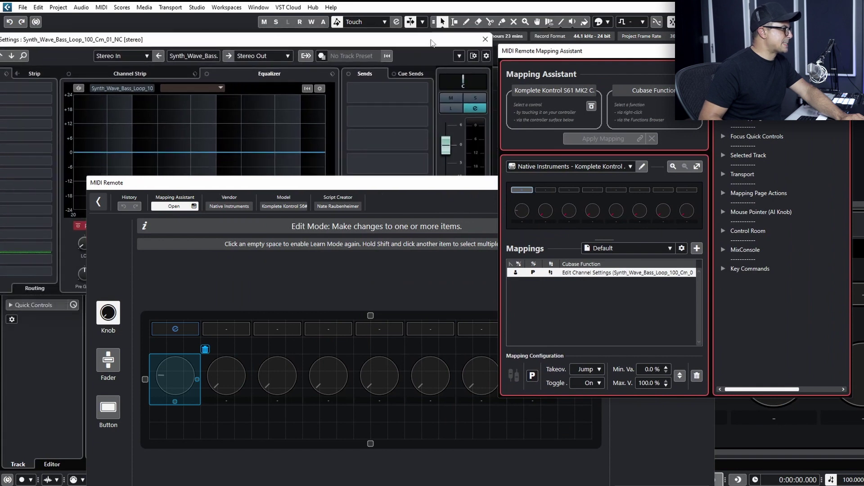
left_click(486, 39)
left_click(233, 106)
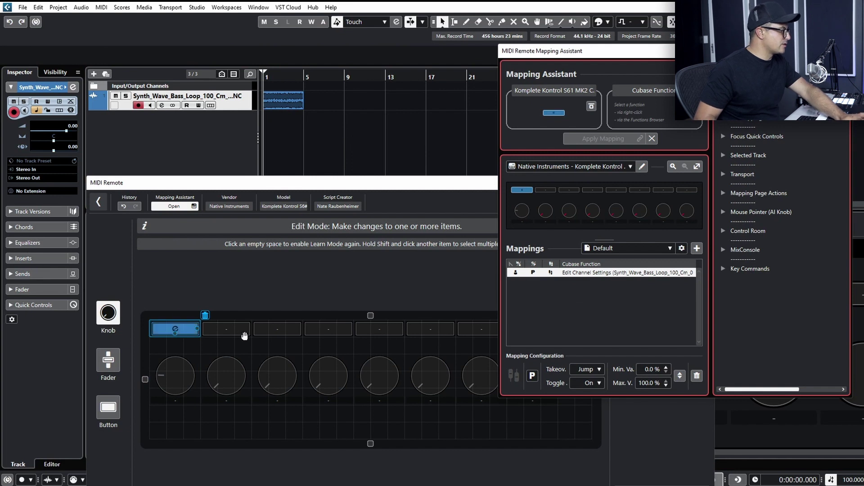
Step: Set the toggle mode of the first button's Edit Channel Settings mapping to Off
left_click(586, 383)
left_click(590, 397)
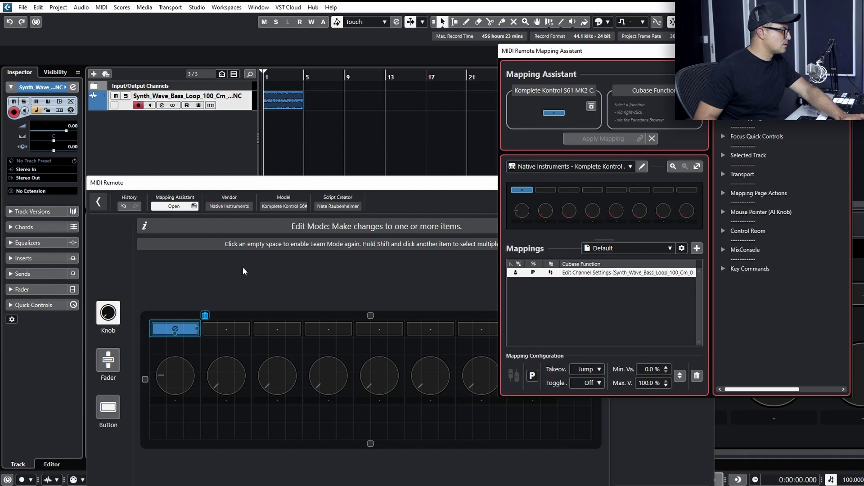
left_click(178, 335)
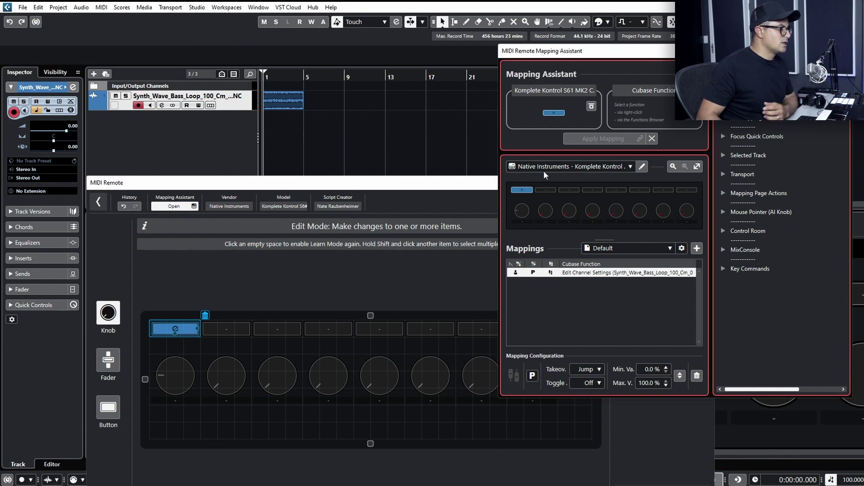
Step: Bring the Mapping Assistant back up and reposition it over the surface editor, leaving the audio track uncovered
left_click(297, 99)
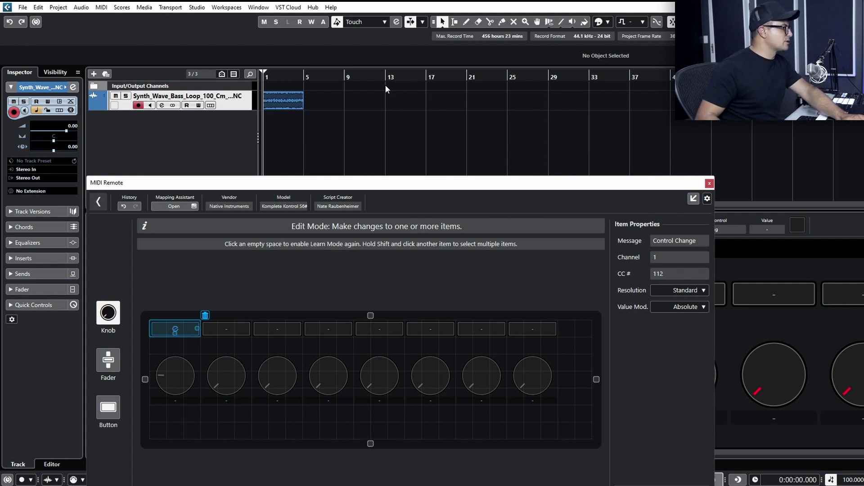
left_click(173, 207)
left_click_drag(566, 57, 396, 83)
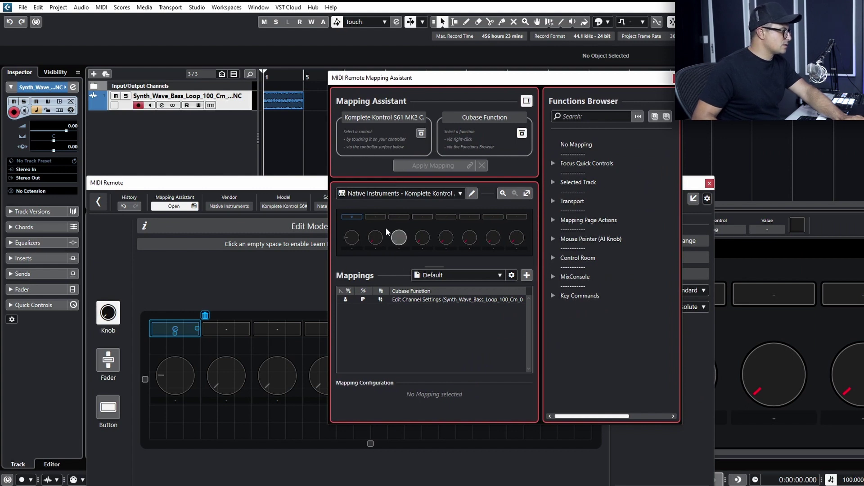
Step: Map the second button to the Edit Instrument function of the selected track
left_click(376, 218)
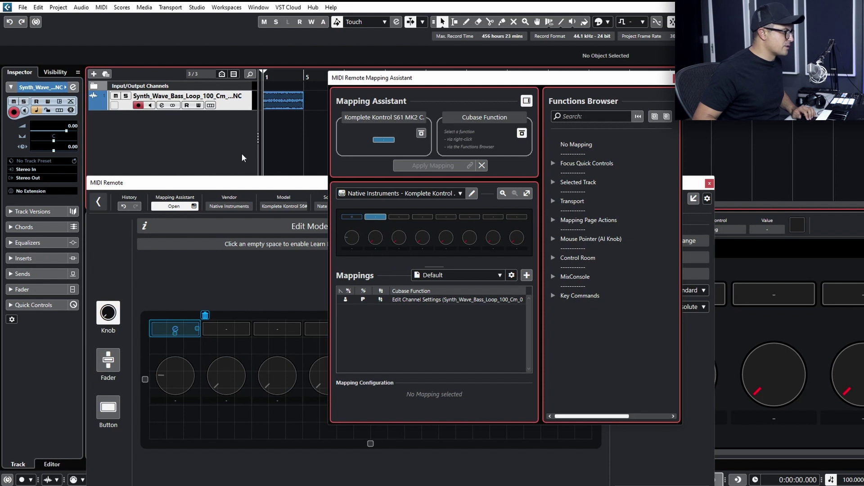
left_click(554, 277)
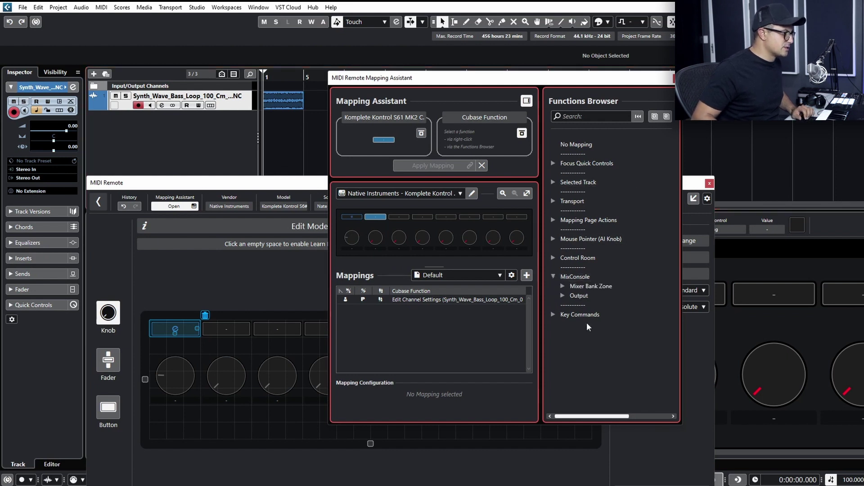
left_click(567, 184)
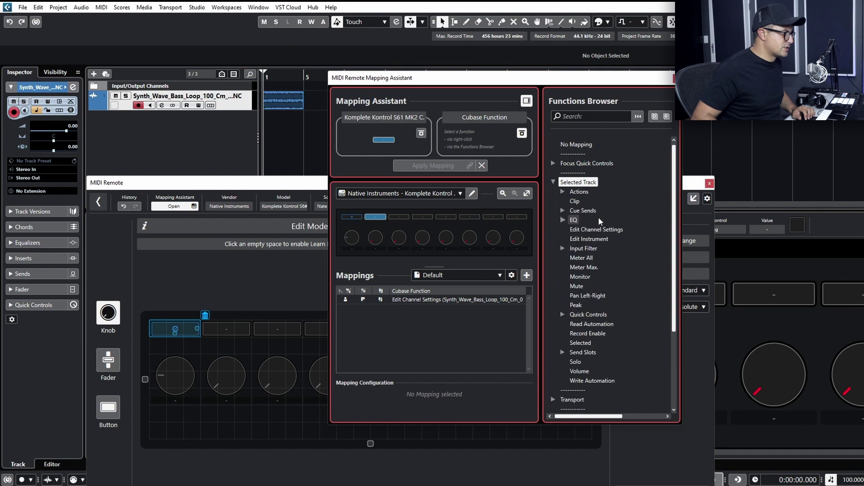
left_click(605, 239)
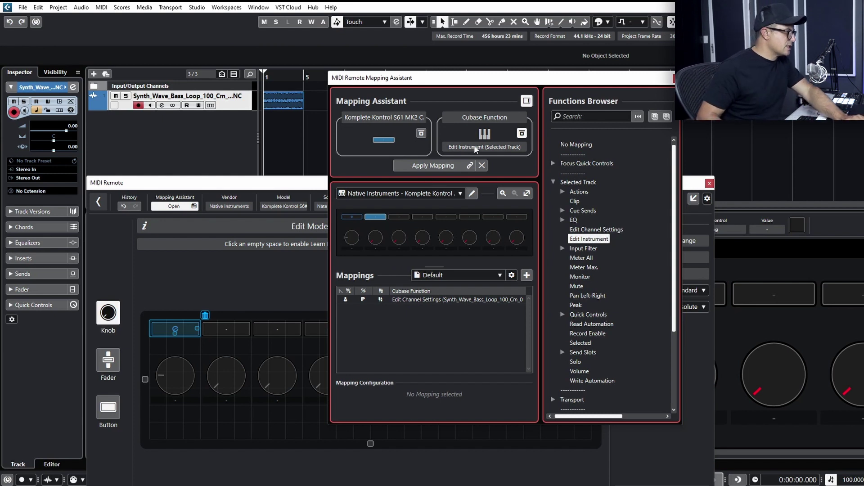
left_click(417, 166)
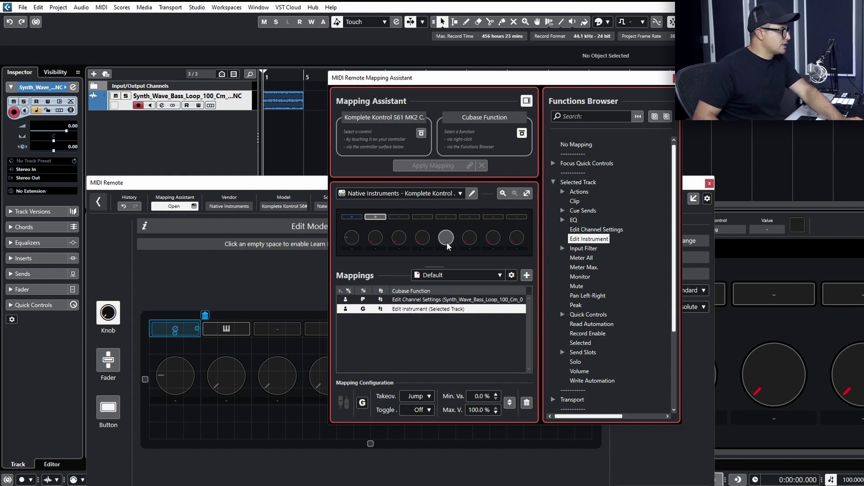
Step: Search the functions for "previous" and map the third button to the selected track action Select Previous Track
left_click(402, 217)
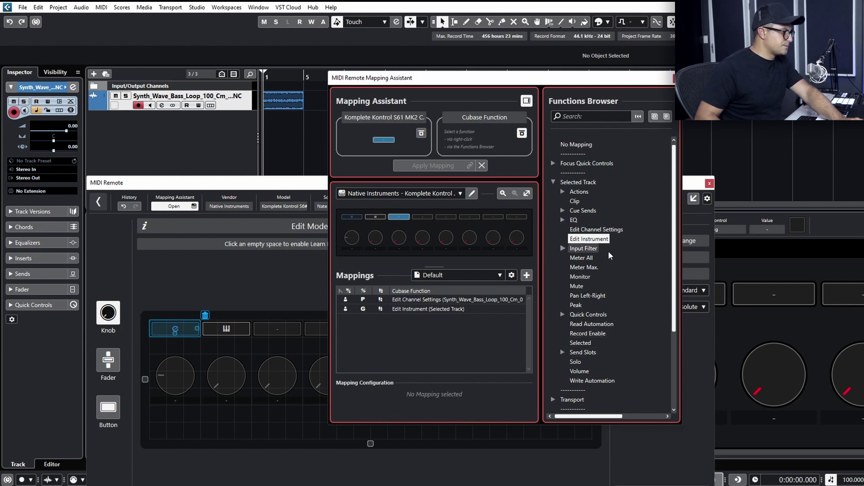
left_click(584, 118)
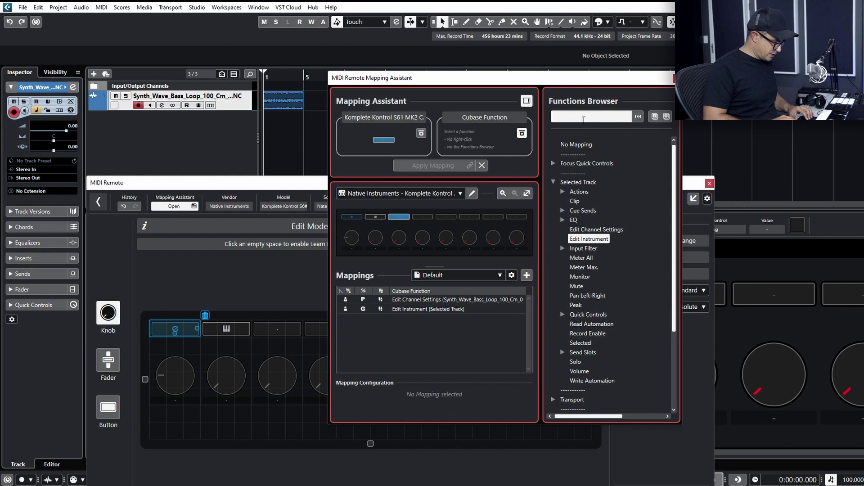
type("previous")
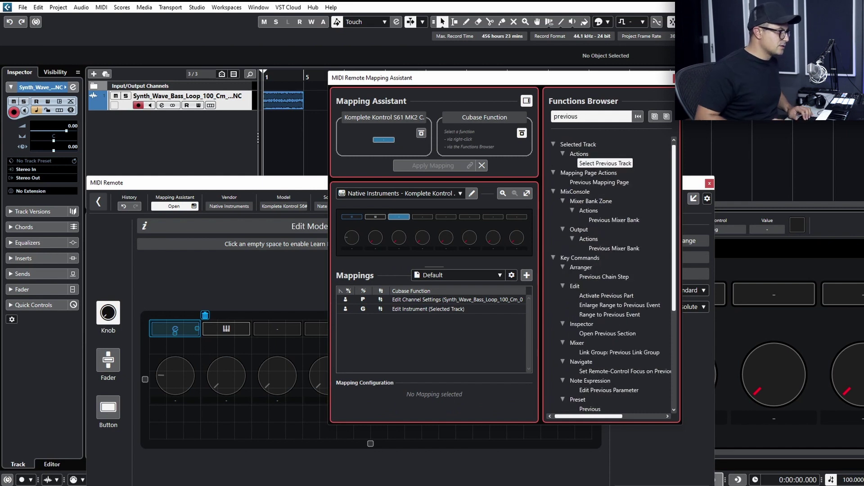
double_click(609, 164)
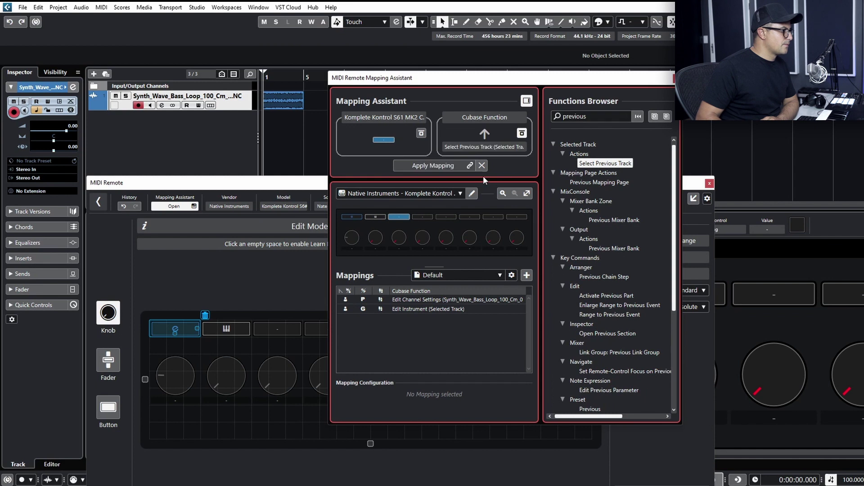
left_click(425, 165)
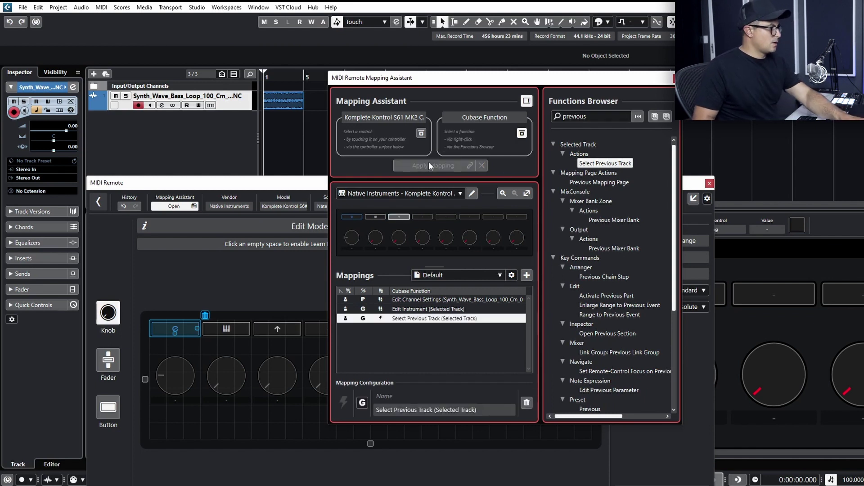
Step: Search the functions for "next tr" and map the fourth button to the selected track action Select Next Track
left_click(420, 215)
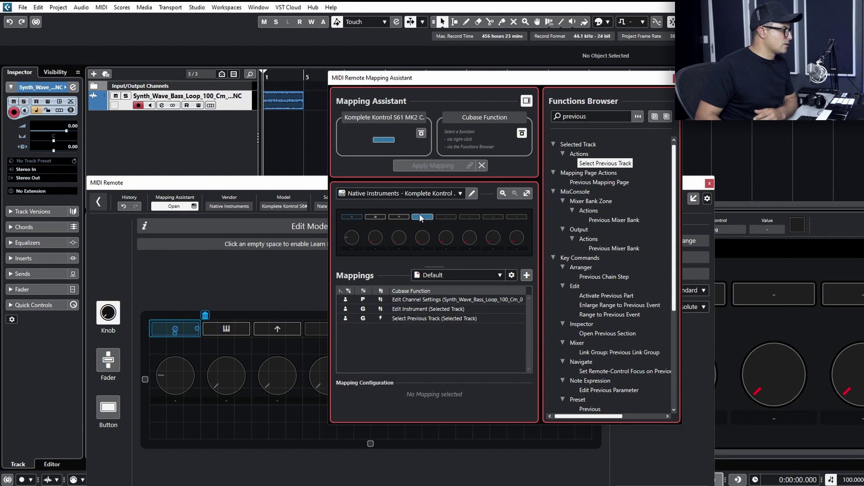
left_click(589, 116)
type("next tr")
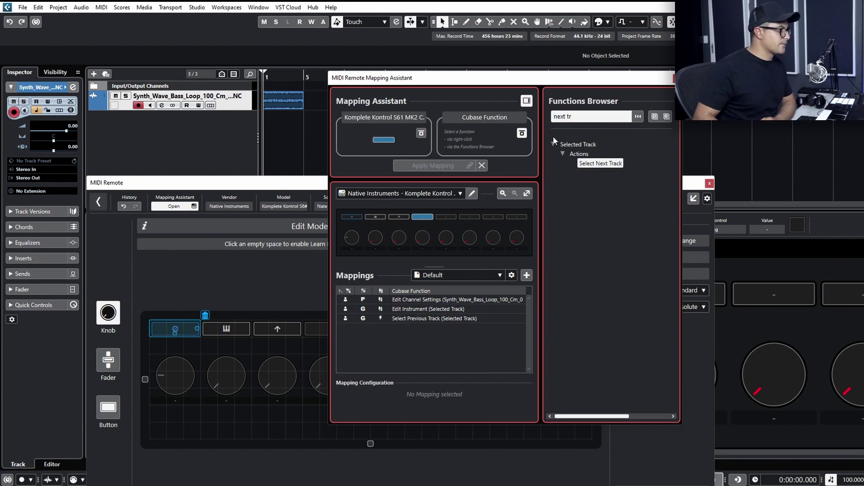
double_click(595, 166)
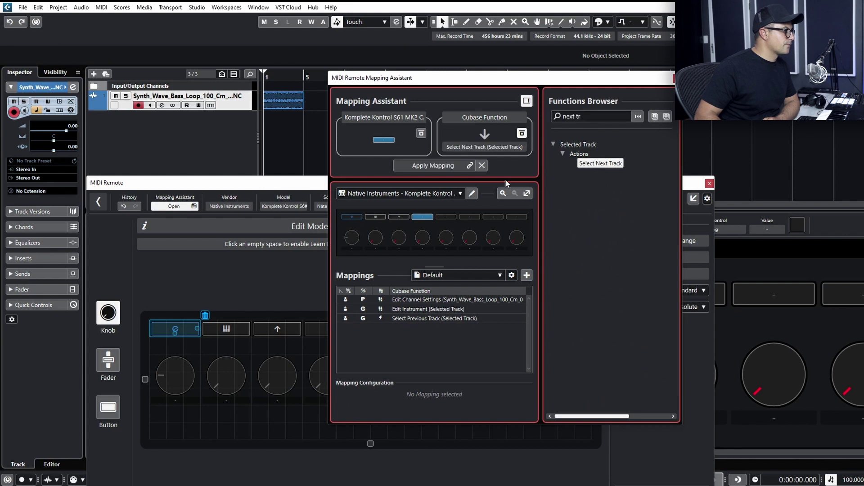
left_click(440, 166)
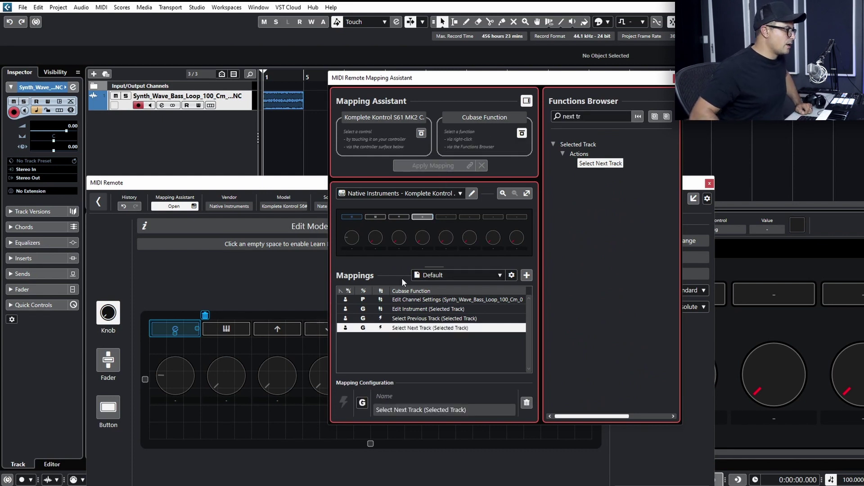
Step: Search the functions for "low" and map the fifth button to Low-Cut On in the selected track's input filter
left_click(447, 217)
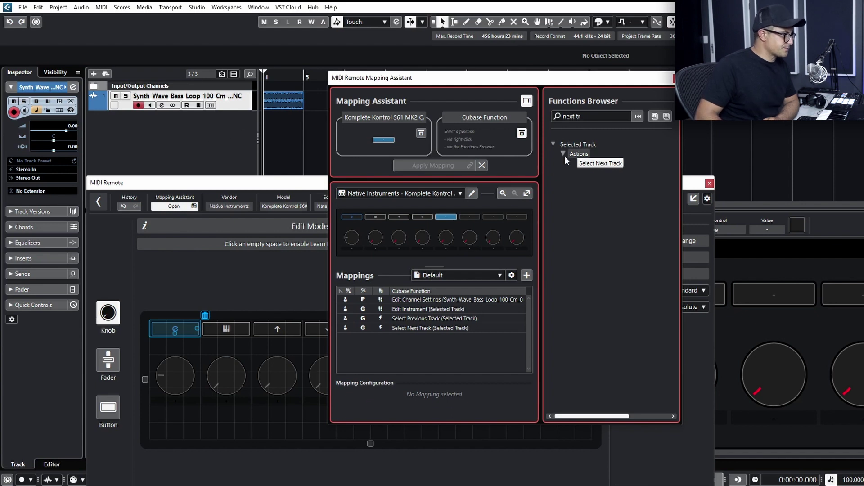
left_click(590, 118)
type("high")
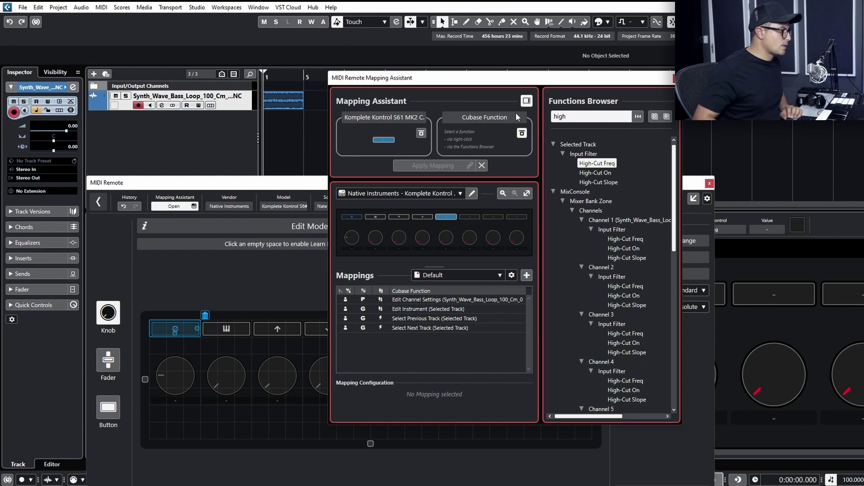
key("BackSpace")
key("BackSpace")
key("BackSpace")
key("BackSpace")
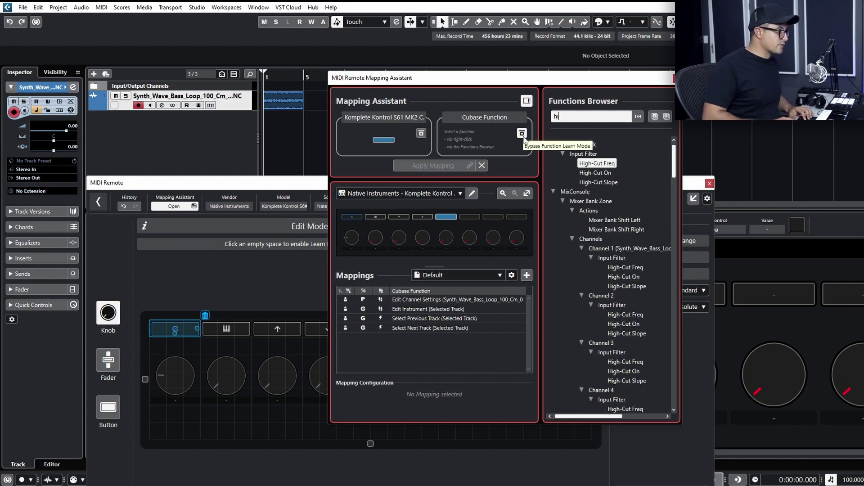
type("lo c")
key("BackSpace")
key("BackSpace")
type("w")
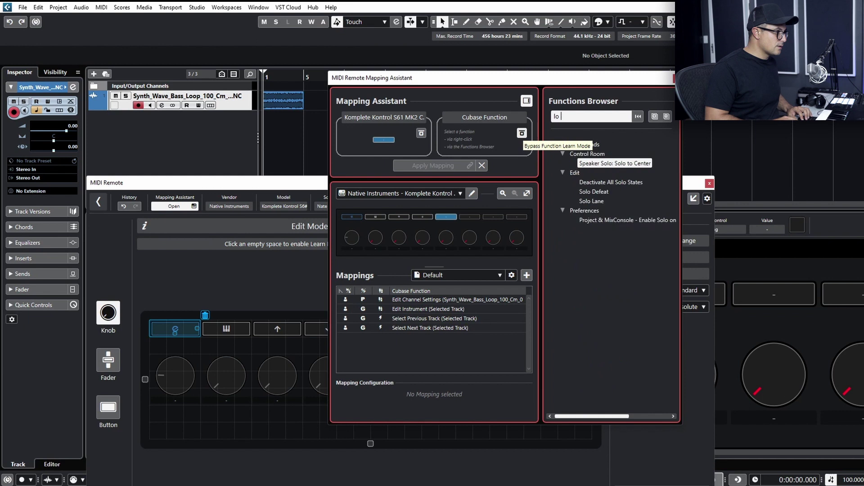
key("BackSpace")
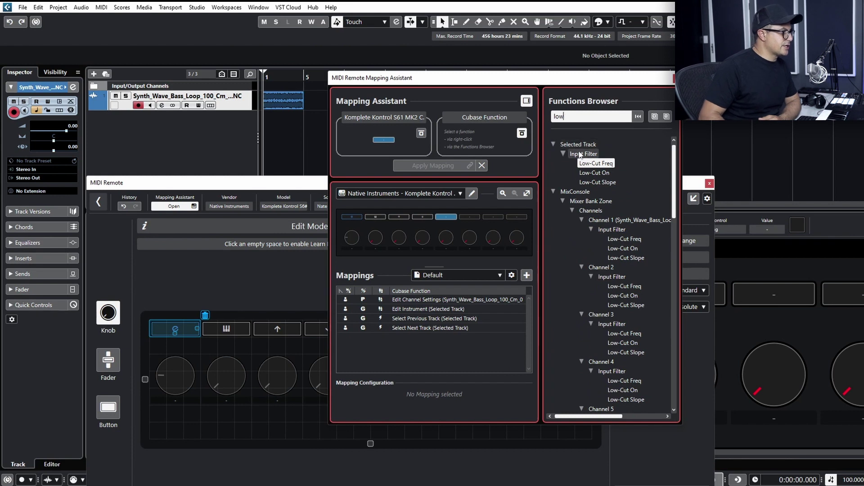
left_click(605, 173)
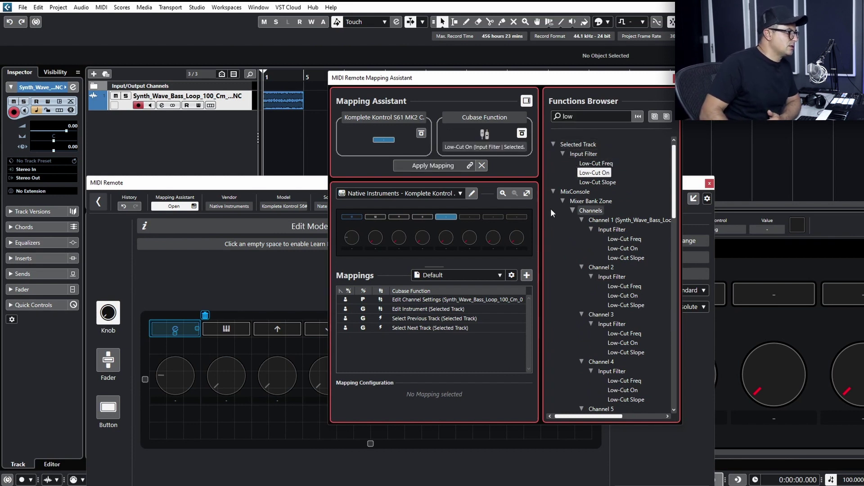
left_click(432, 166)
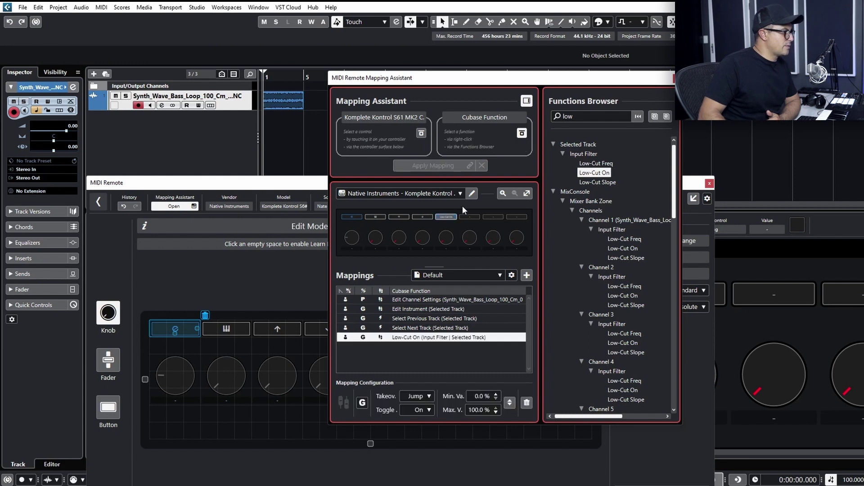
Step: Search the functions for "hi" and map the sixth button to High-Cut On in the selected track's input filter
left_click(469, 217)
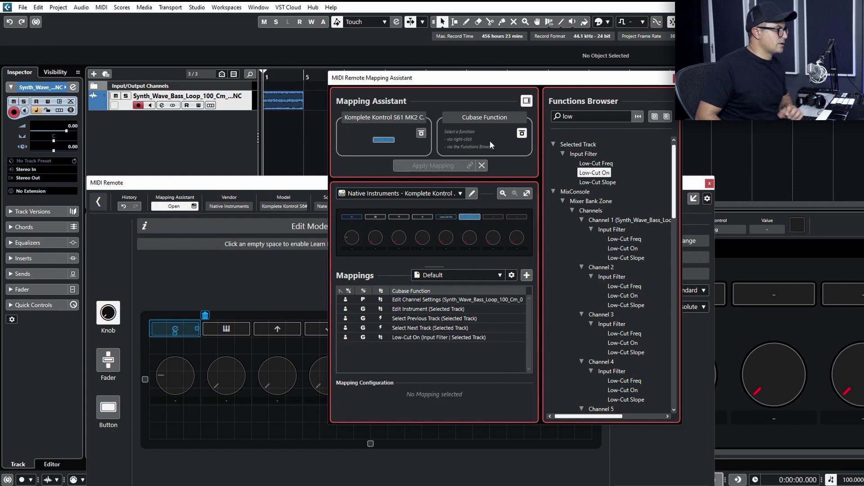
left_click(583, 116)
type("hi")
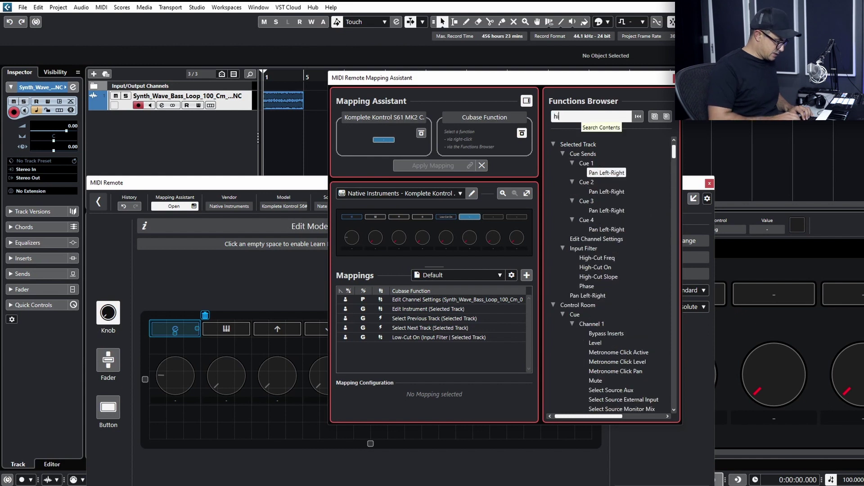
double_click(596, 172)
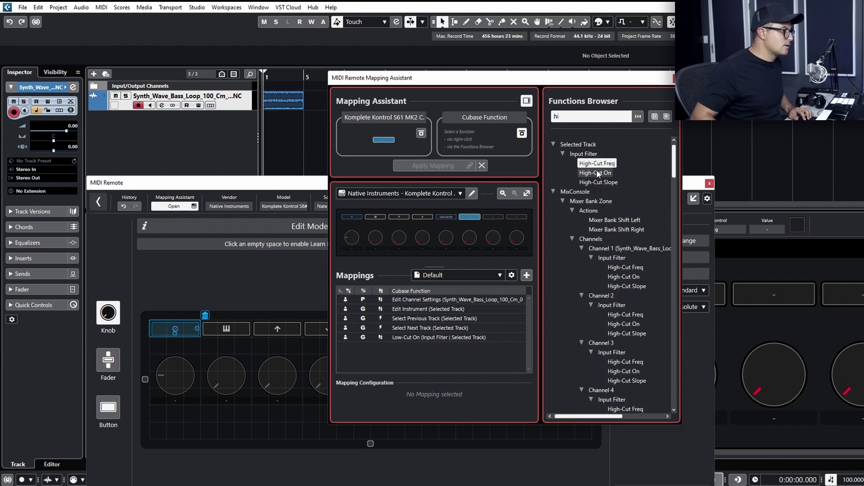
left_click(444, 166)
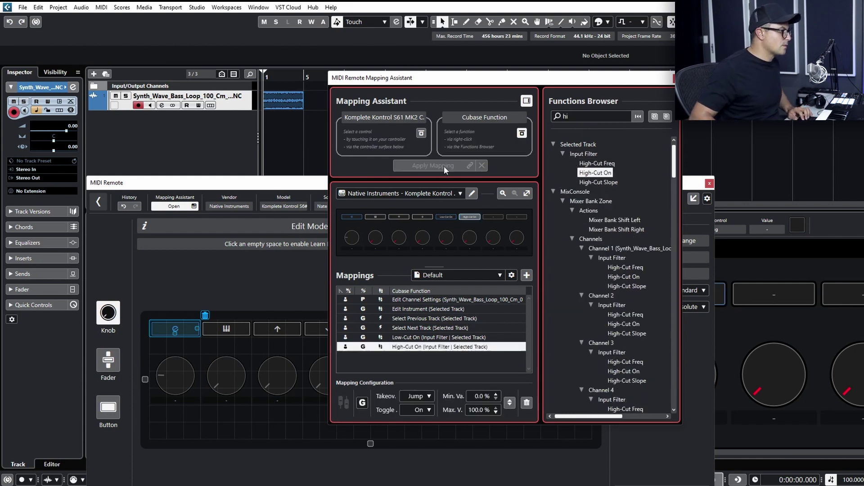
Step: Find the Mute function of the selected track and map the seventh button to it
left_click(492, 217)
left_click(592, 117)
type("muite")
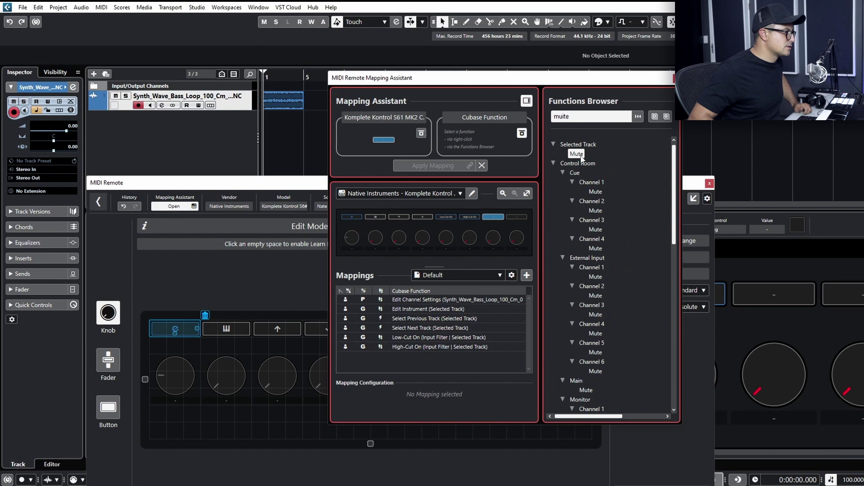
left_click_drag(581, 157, 469, 148)
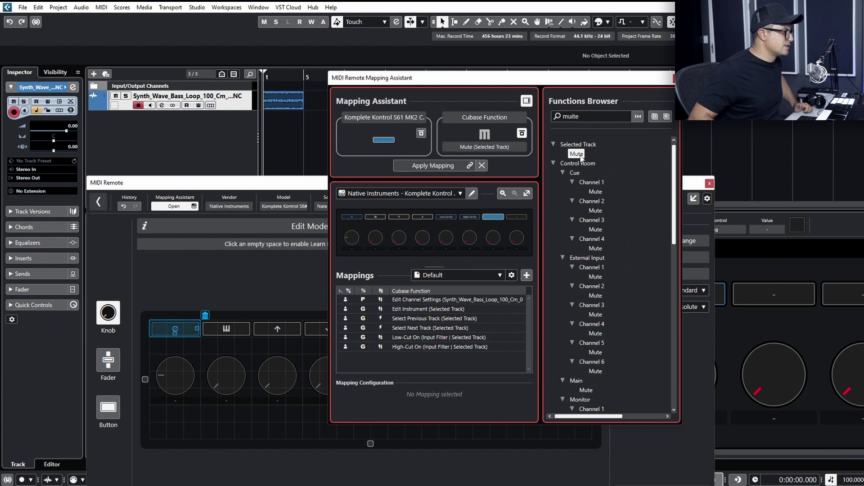
left_click(417, 165)
Step: Search the functions for "solo" and map the eighth button to the selected track's Solo function
left_click(582, 113)
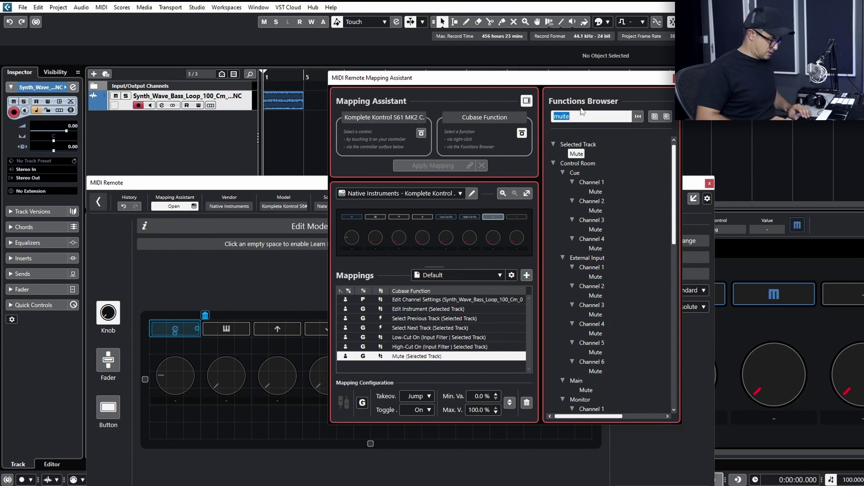
type("solo")
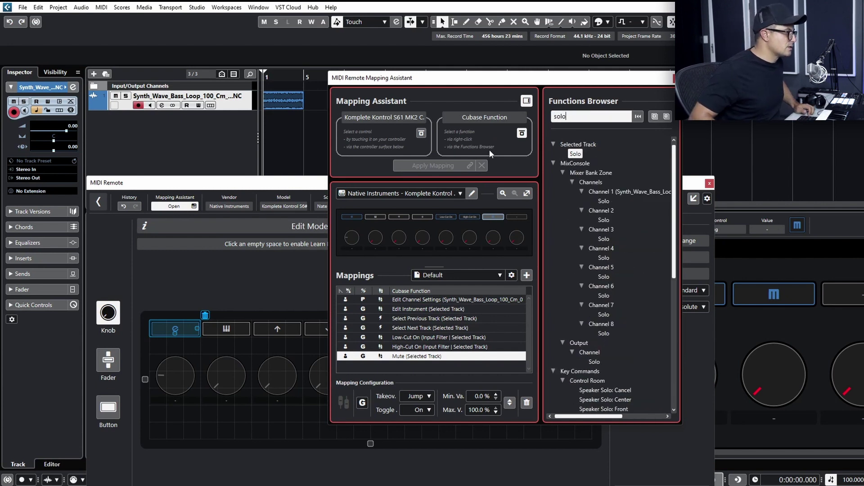
left_click(518, 218)
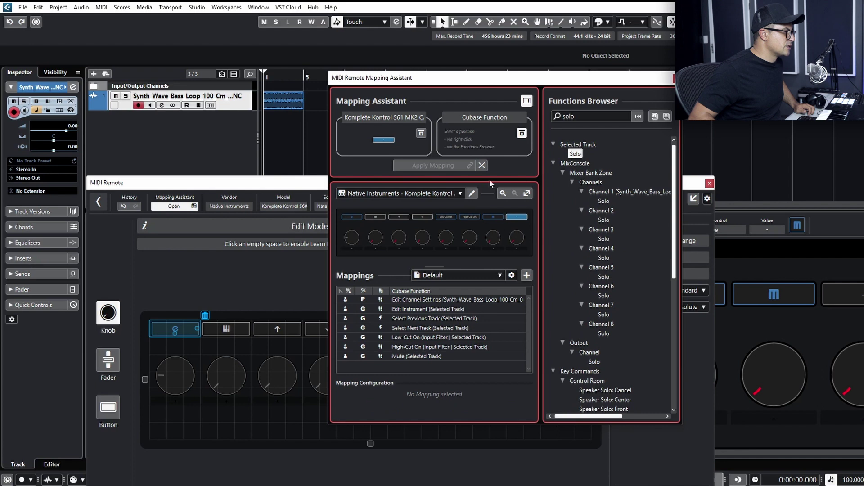
double_click(575, 154)
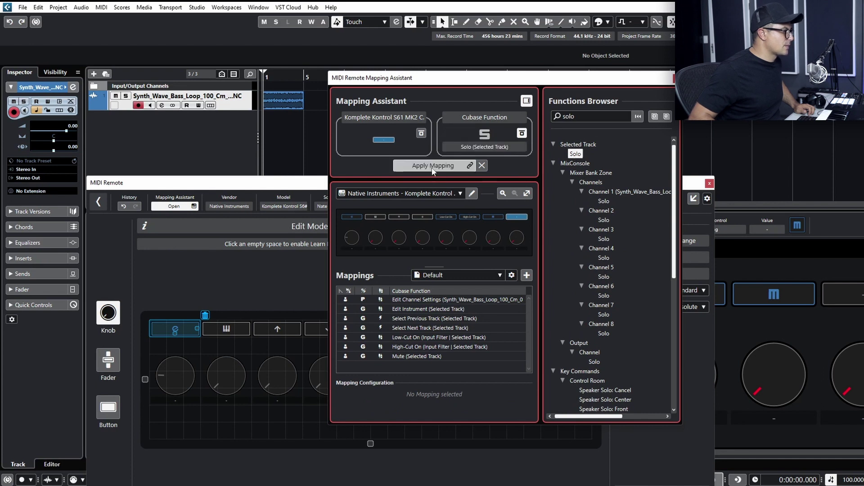
left_click(454, 166)
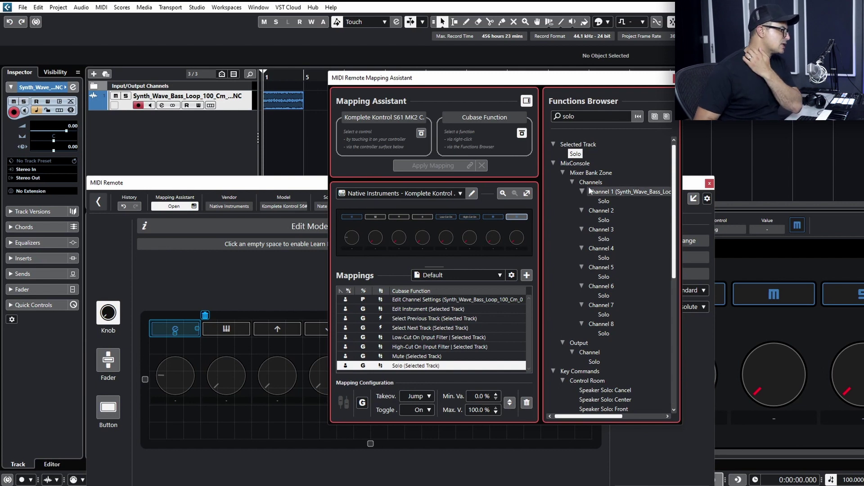
Step: Close the Mapping Assistant and reposition the surface editor window just below the bass loop track's name
left_click(674, 78)
left_click_drag(394, 185, 416, 105)
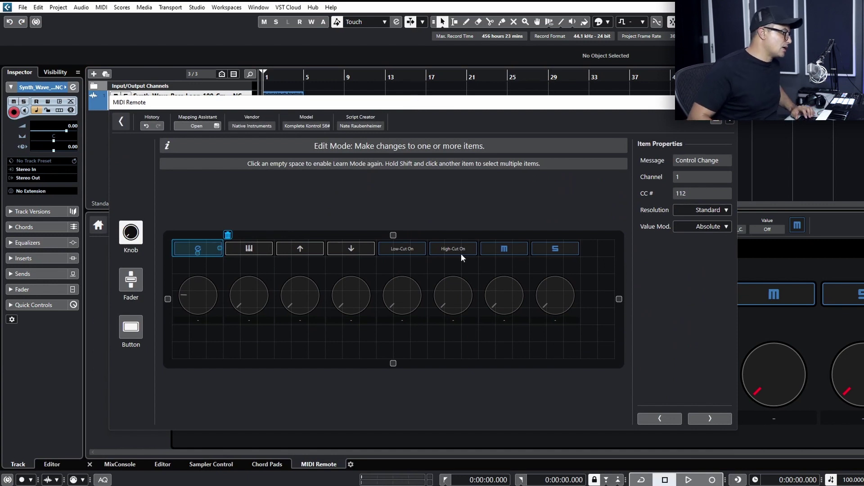
left_click_drag(183, 103, 185, 113)
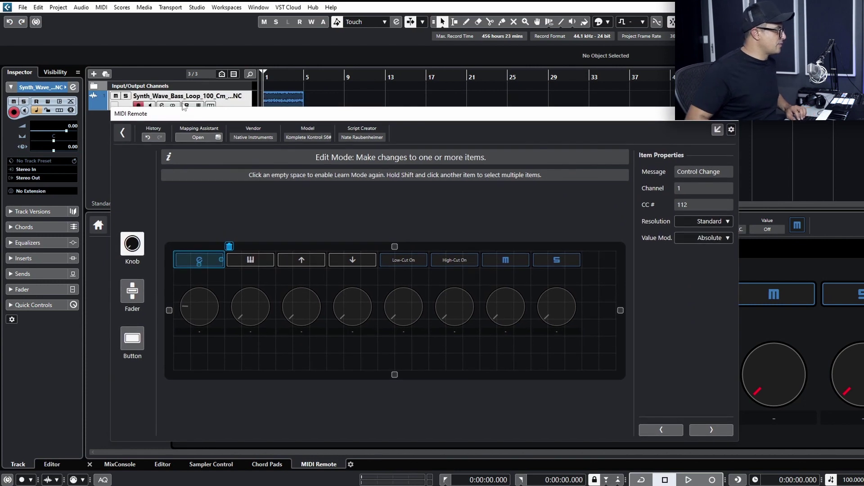
Step: Colorize the selected Synth_Wave_Bass_Loop track orange and close the colour palette
left_click(380, 91)
key("shift+c")
left_click(565, 125)
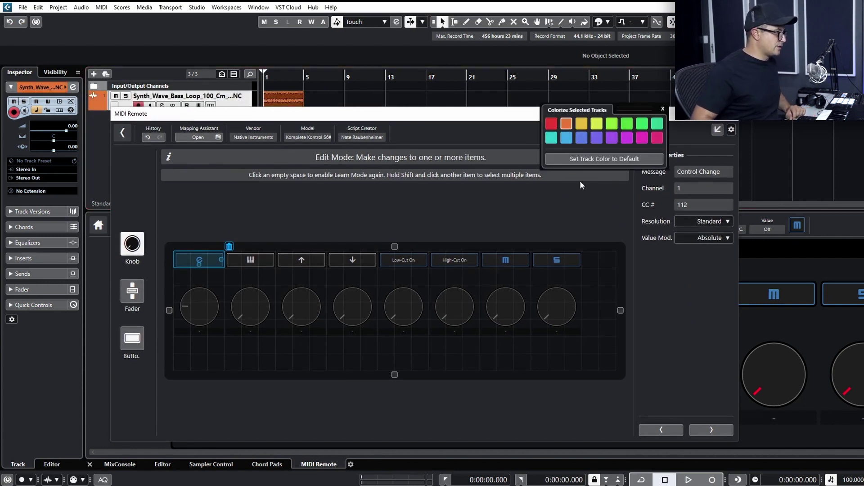
left_click(663, 109)
Step: Close the surface editor, open the MIDI Remote in a separate window and place it over the track area
left_click(688, 119)
left_click(733, 115)
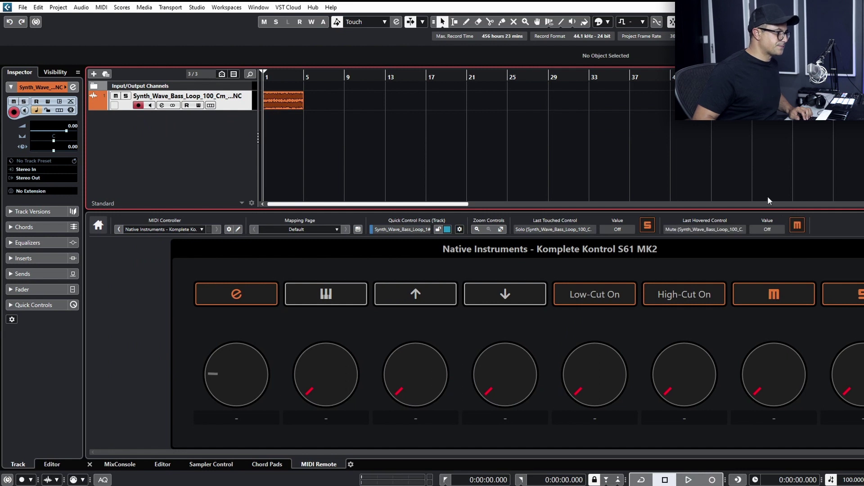
left_click(863, 223)
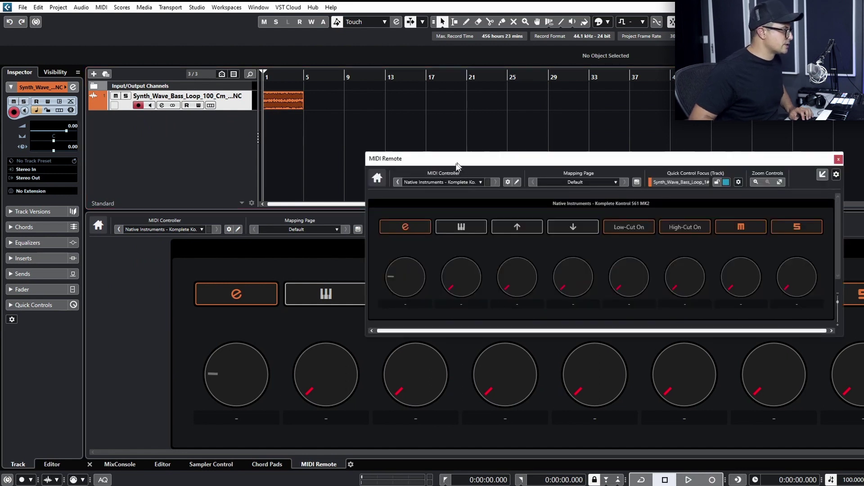
left_click_drag(457, 165, 209, 175)
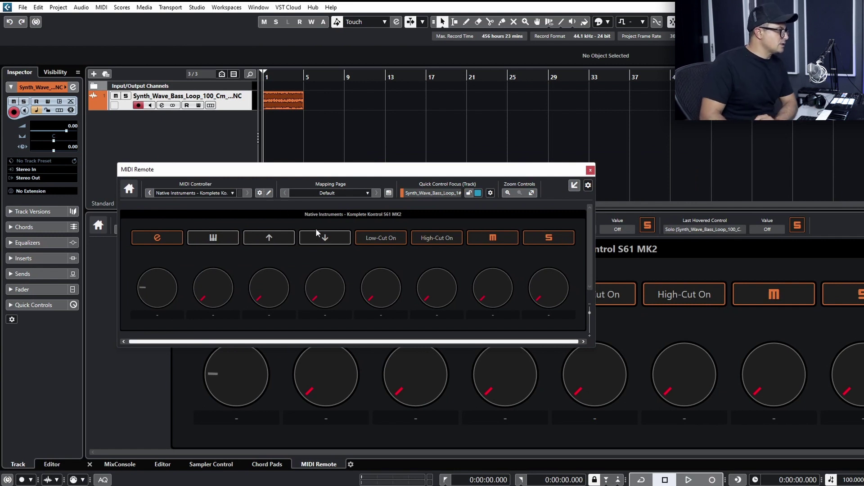
Step: Map the first knob to the selected track's Volume in the Mapping Assistant and view the mapping's takeover options
left_click(389, 193)
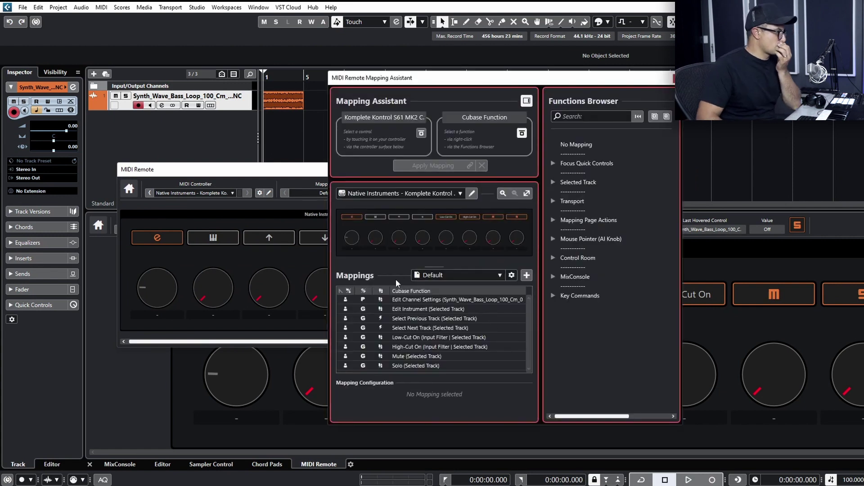
left_click(353, 238)
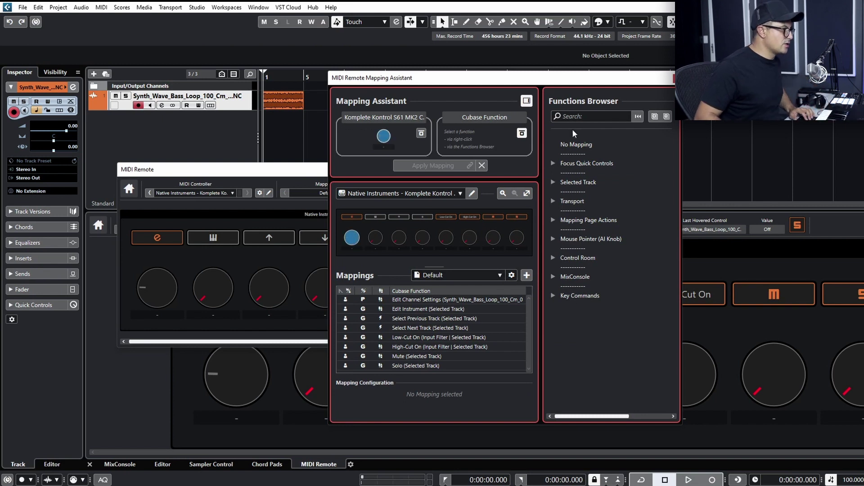
left_click(581, 116)
type("volume")
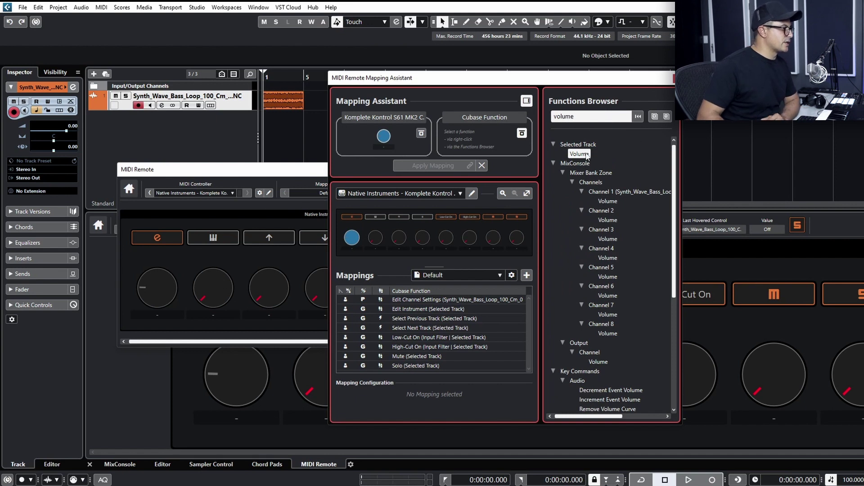
double_click(585, 154)
left_click(430, 165)
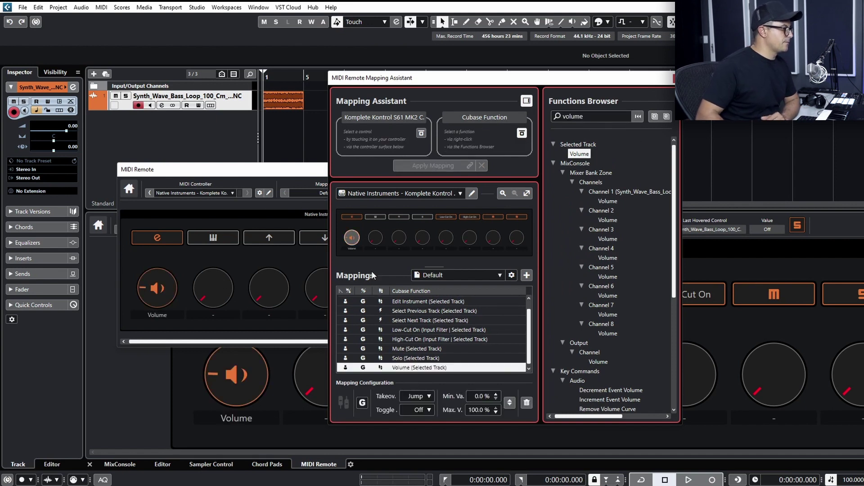
left_click(430, 396)
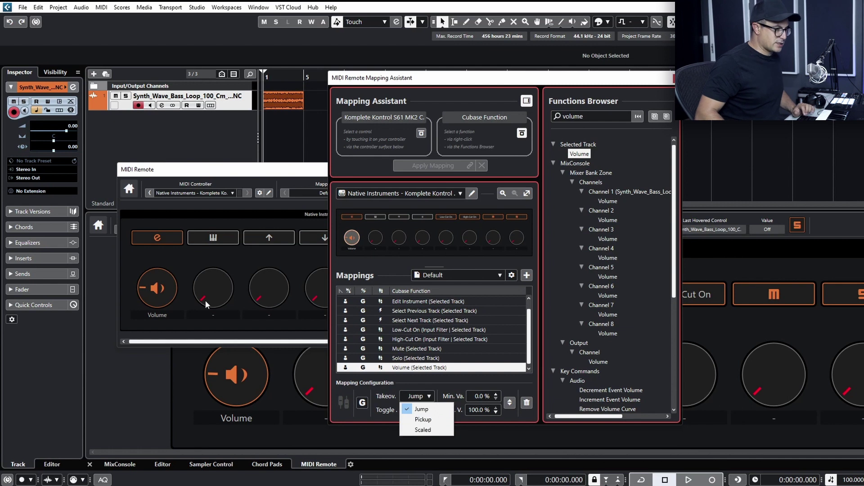
Step: Search the functions for "Pan" and map the second knob to the selected track's Pan Left-Right function
left_click(220, 288)
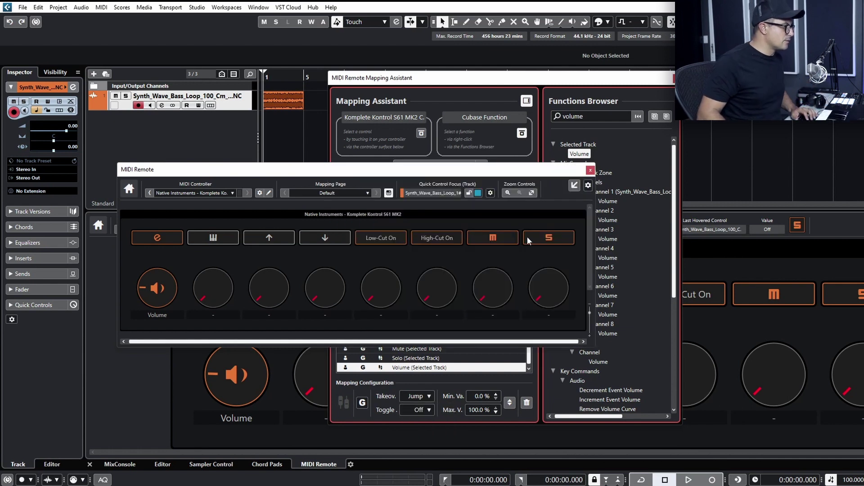
left_click(499, 97)
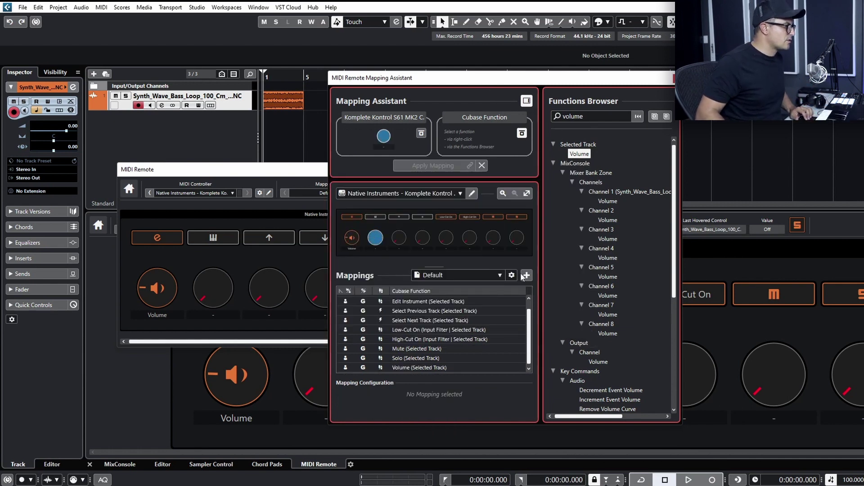
left_click(585, 118)
type("Pan")
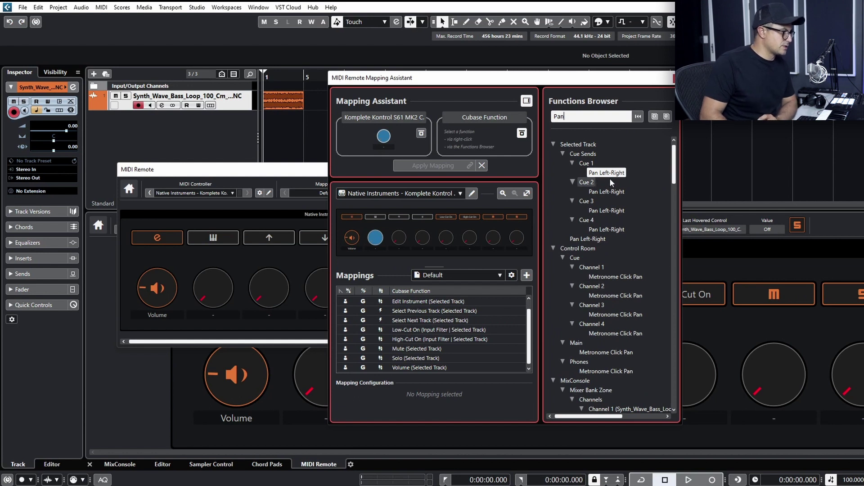
double_click(588, 238)
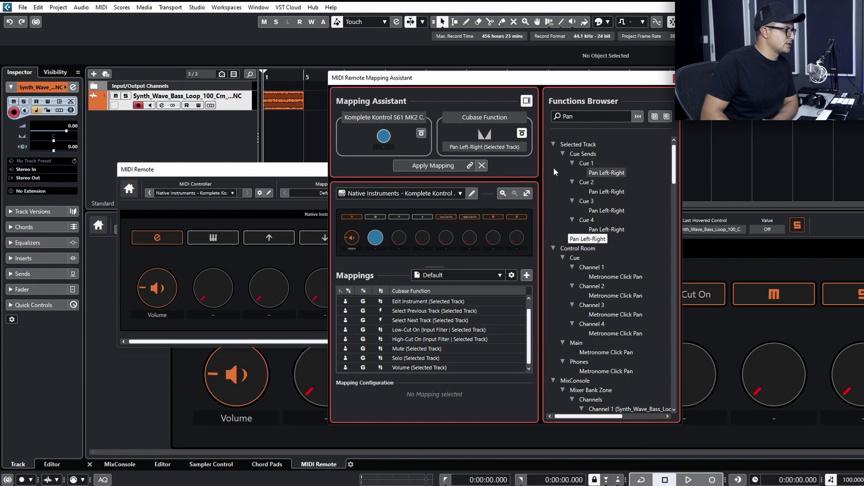
left_click(439, 166)
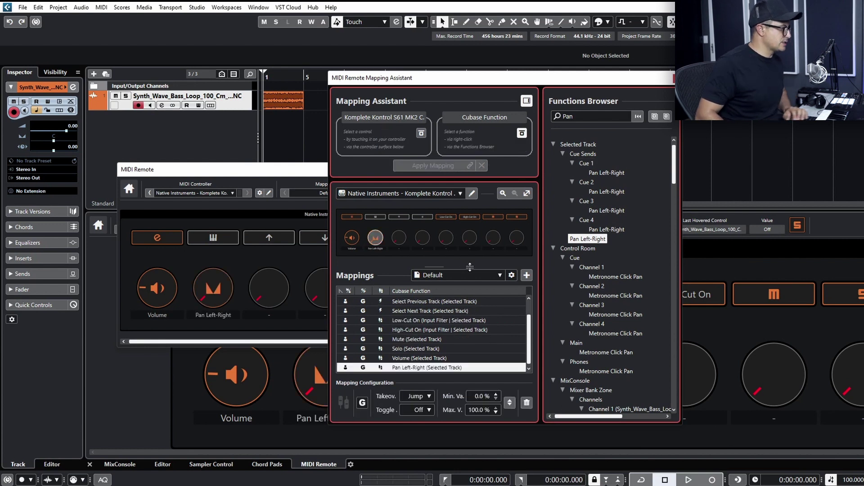
Step: Search the functions for "gain" and map the third knob to Gain in the selected track's input filter
left_click(401, 243)
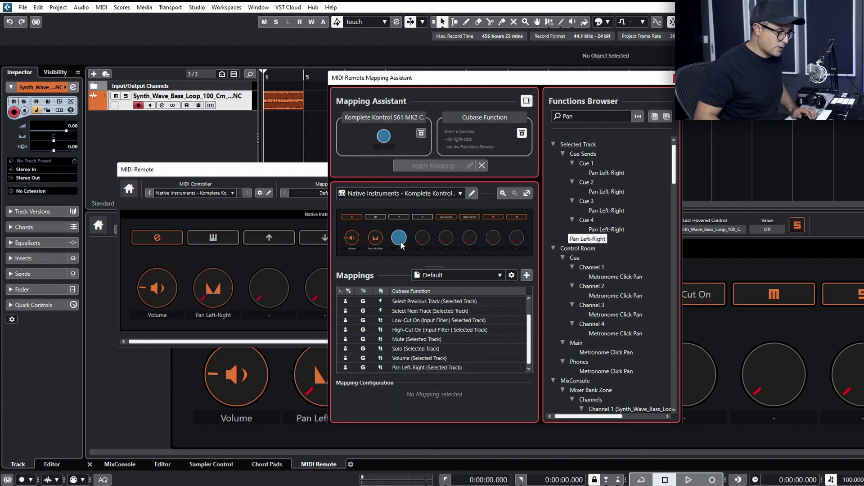
left_click(585, 118)
type("gain")
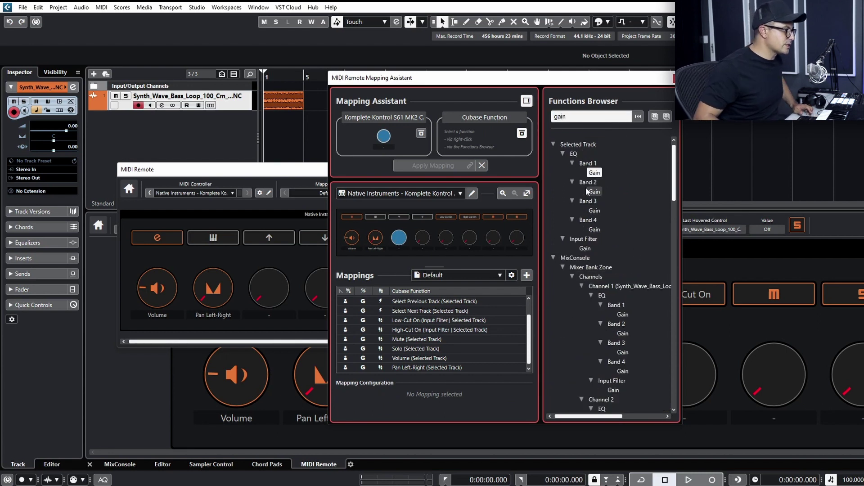
left_click(586, 249)
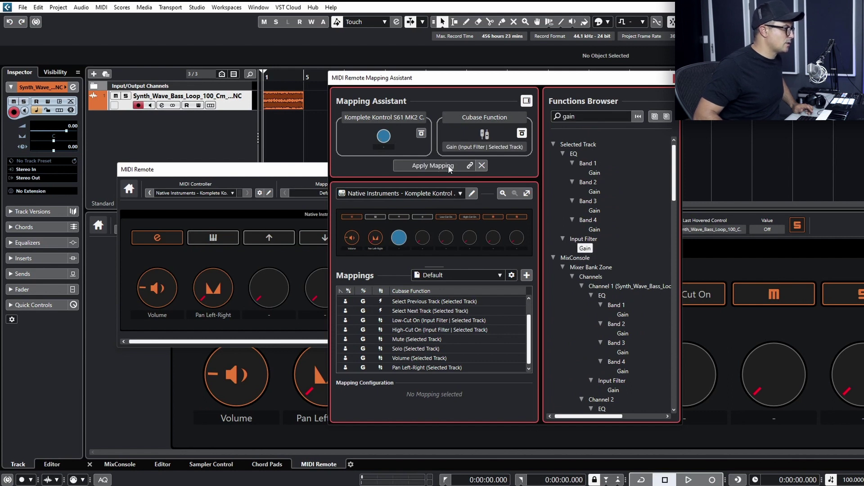
left_click(433, 165)
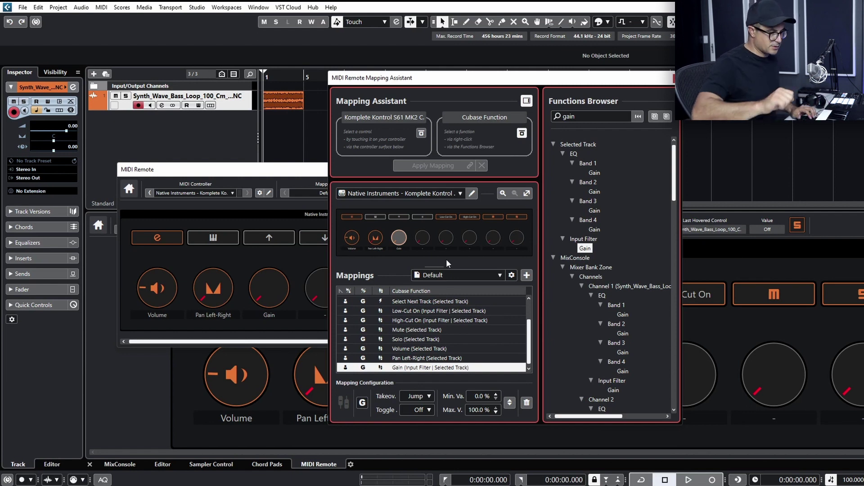
Step: Search the functions for "AI Kn" and map the fourth knob to Value at Mouse Pointer (AI Knob)
left_click(419, 239)
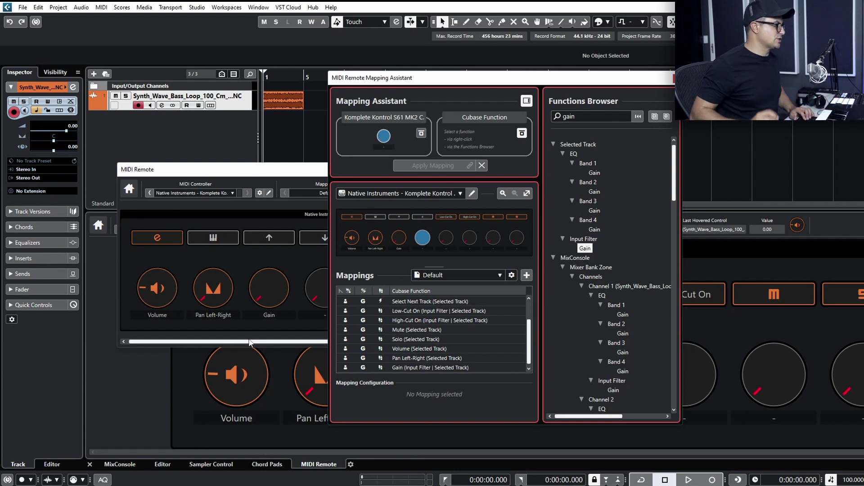
double_click(585, 116)
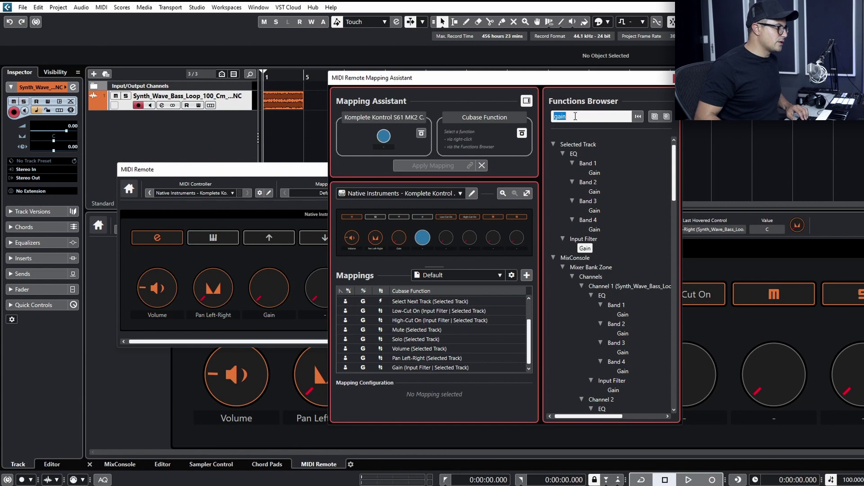
type("AI")
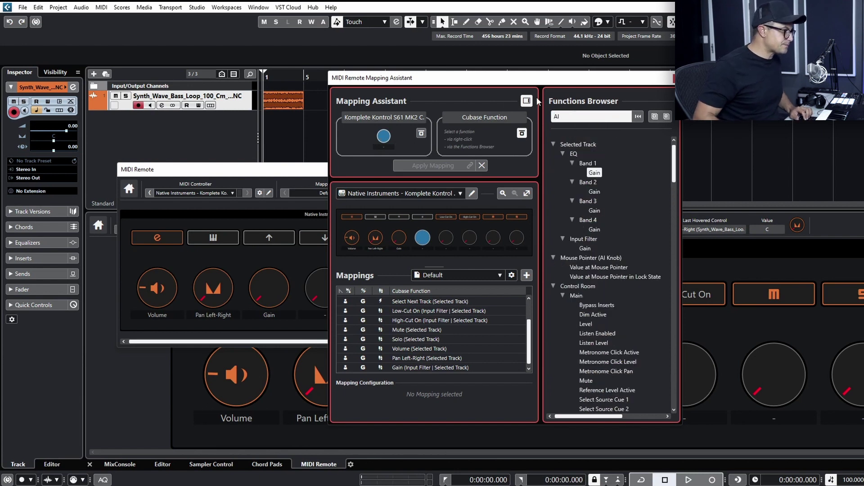
scroll(588, 229, "down", 2)
scroll(589, 231, "down", 5)
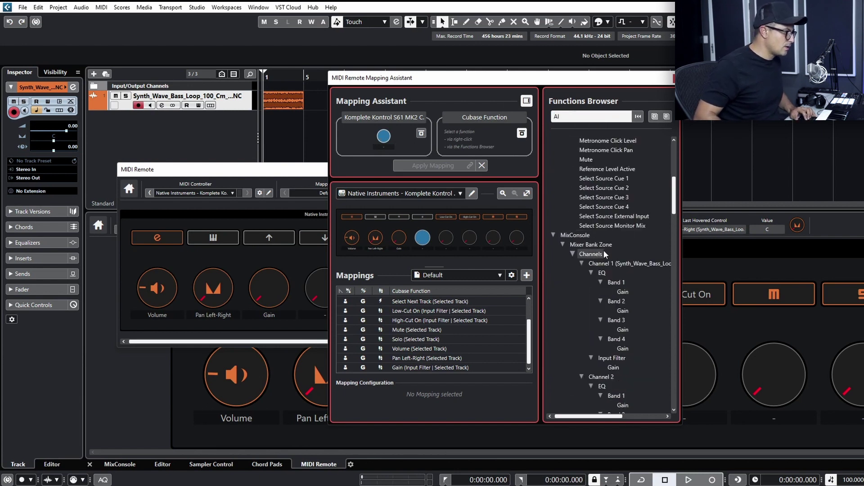
scroll(597, 232, "down", 10)
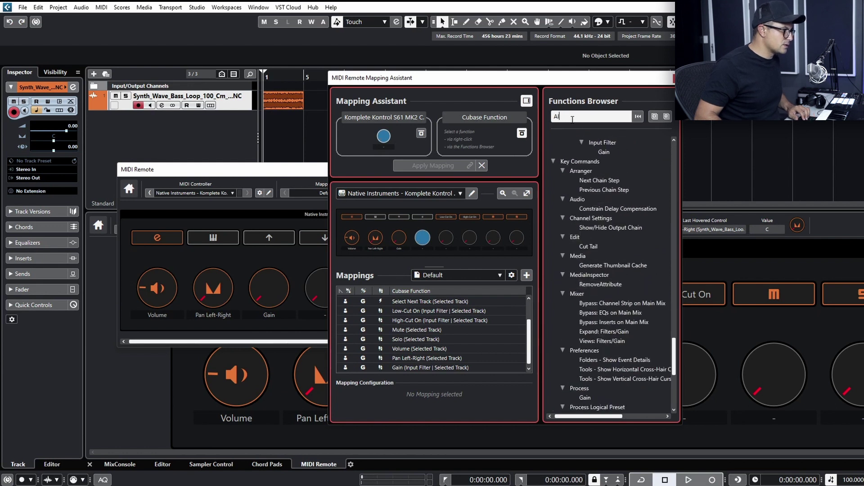
scroll(592, 130, "up", 15)
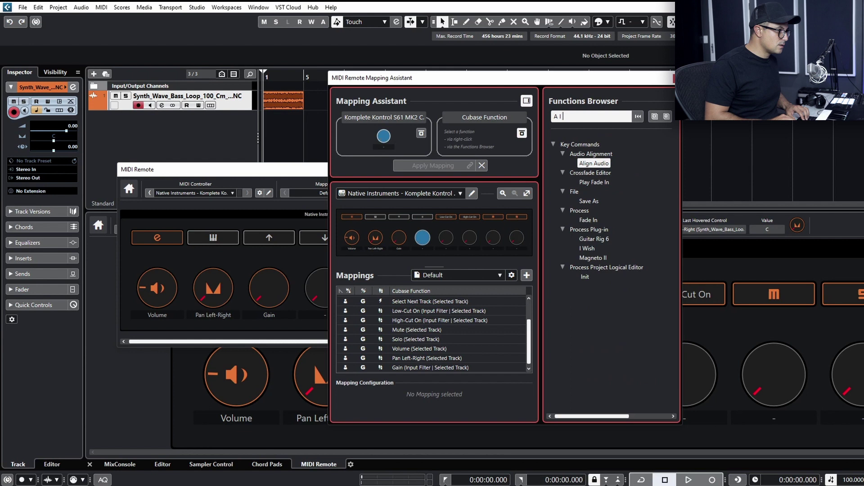
key("BackSpace")
type("I Kno")
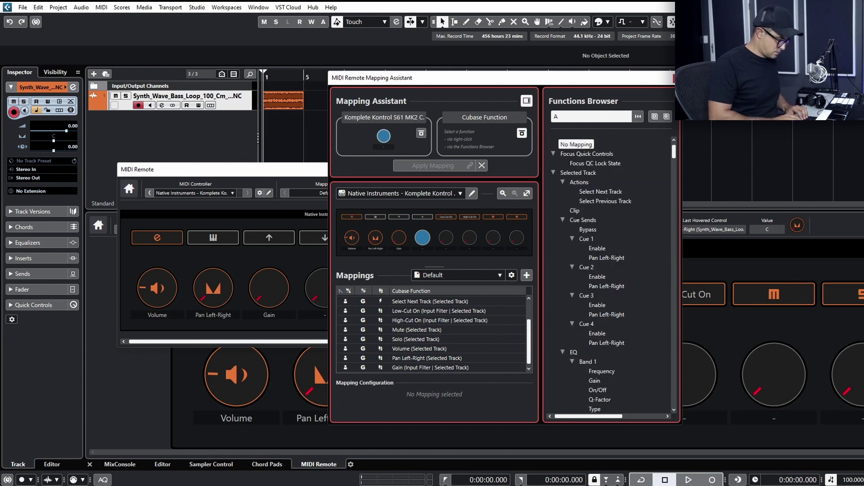
type("b")
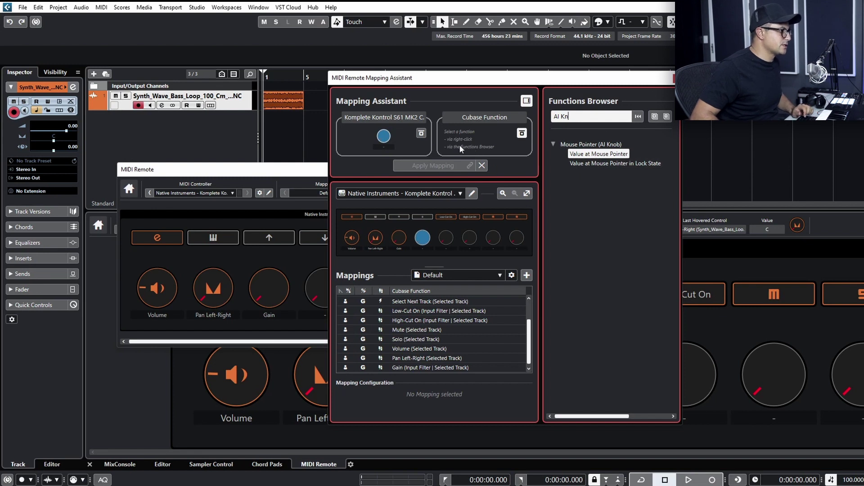
double_click(600, 155)
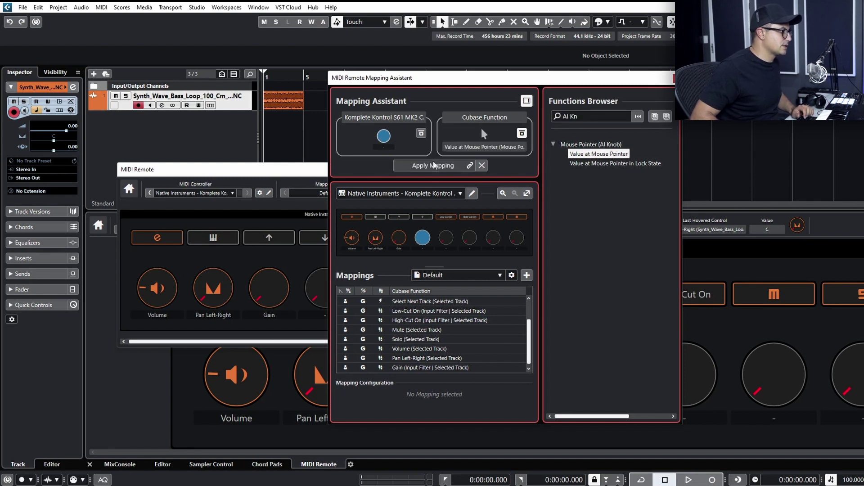
left_click(420, 167)
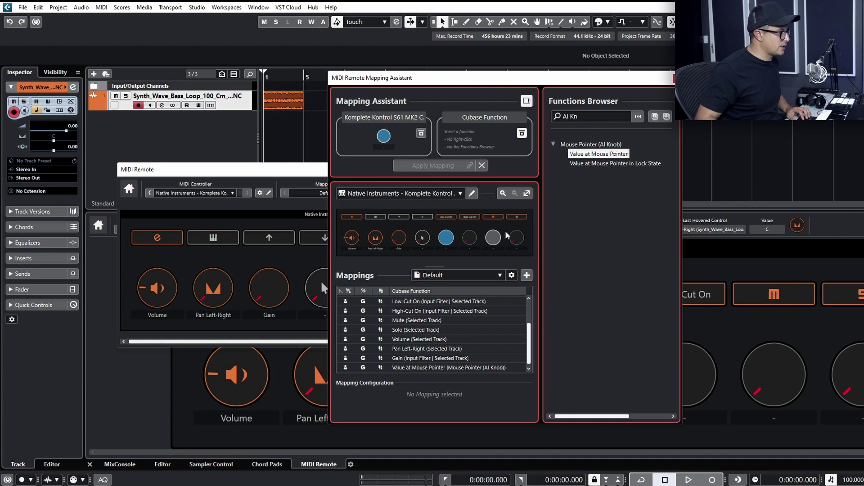
Step: Search the functions for "low" and map the fifth knob to Low-Cut Freq in the selected track's input filter
left_click(580, 117)
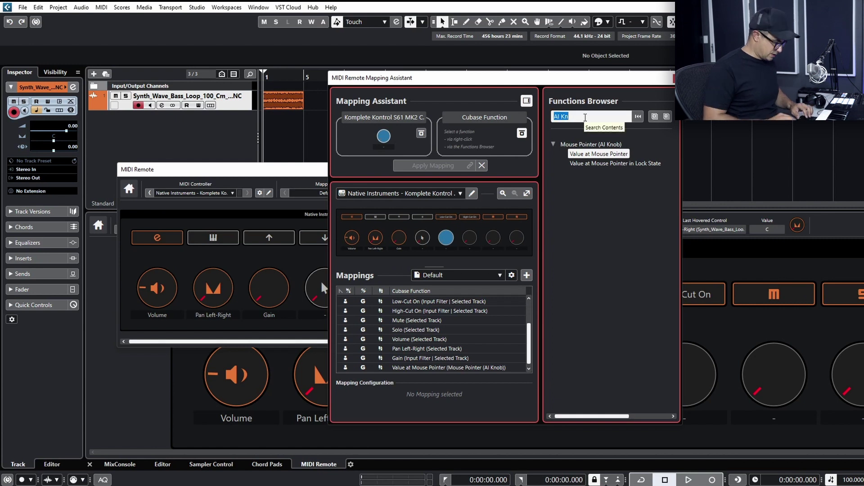
type("high")
key("BackSpace")
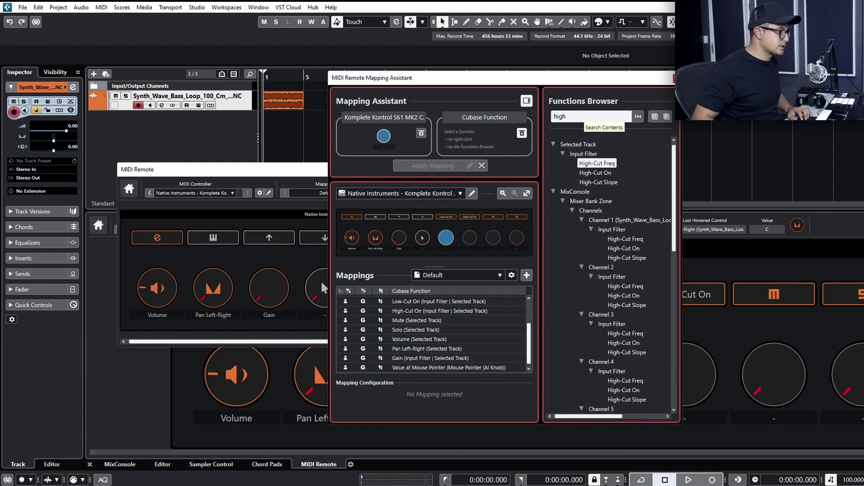
key("BackSpace")
key("BackSpace")
key("BackSpace")
type("low")
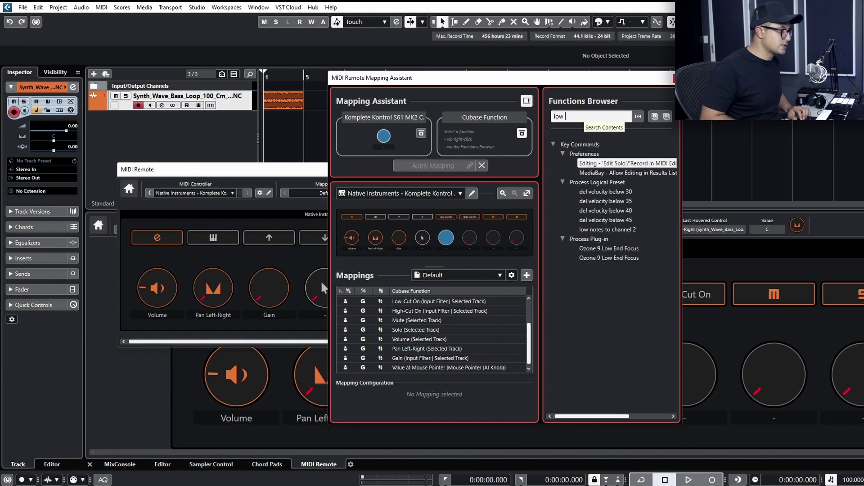
key("BackSpace")
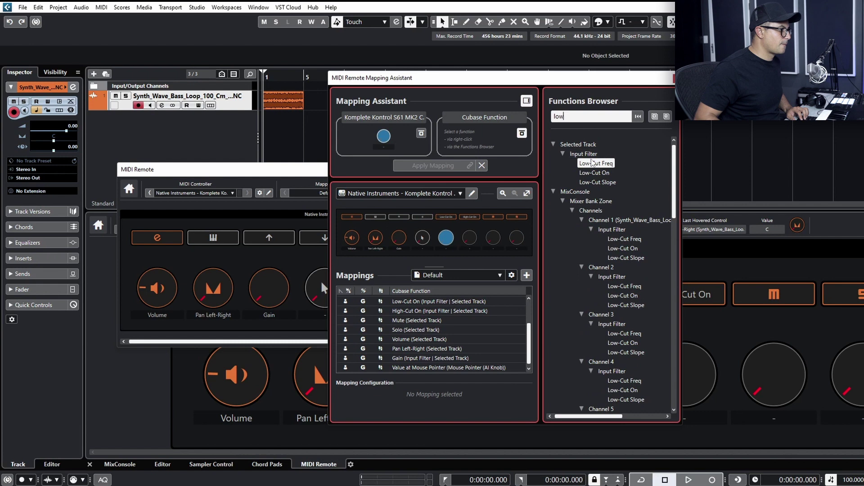
double_click(596, 163)
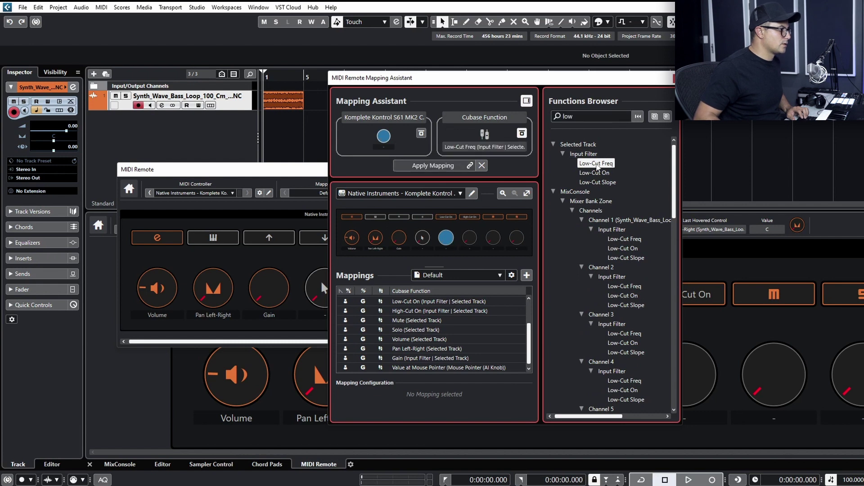
left_click(449, 168)
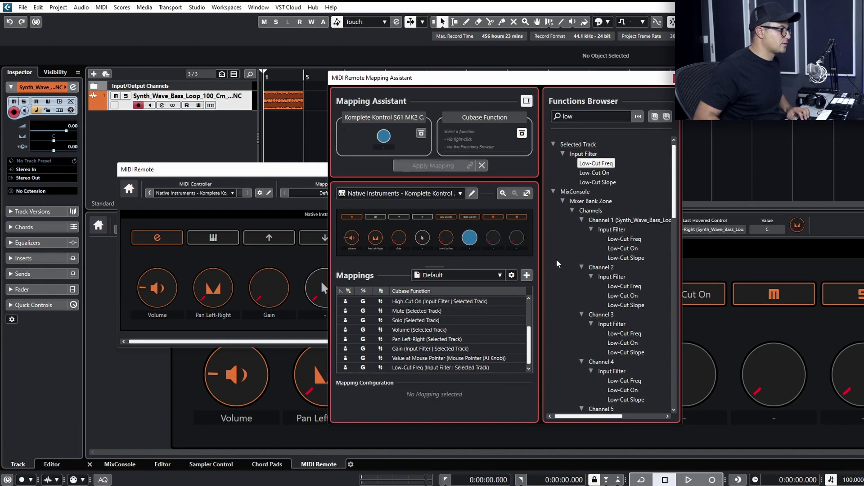
Step: Search the functions for "high" and map the sixth knob to High-Cut Freq in the selected track's input filter
double_click(581, 119)
type("high")
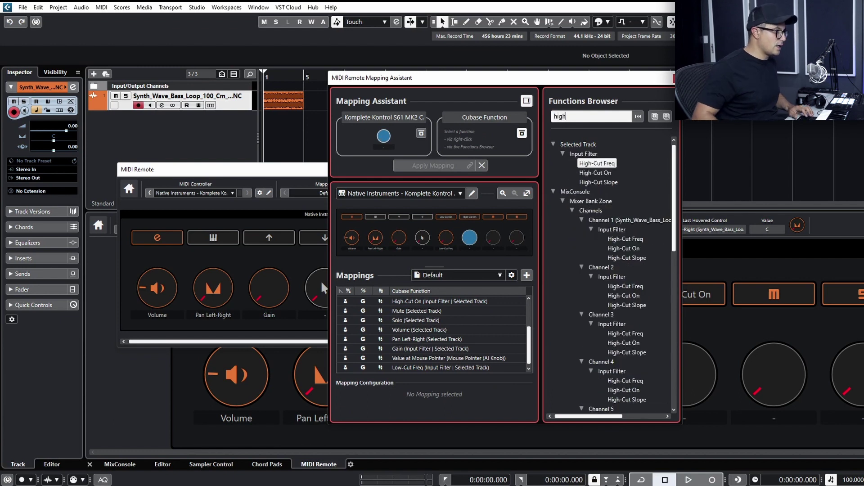
double_click(597, 163)
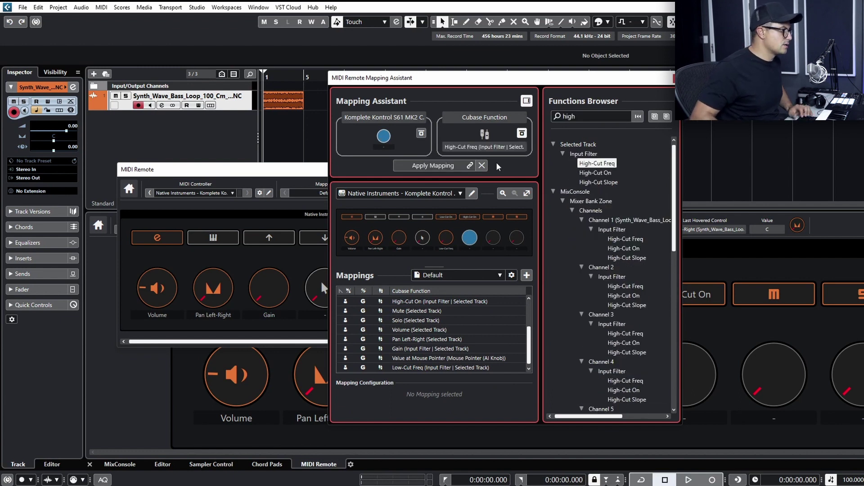
left_click(422, 169)
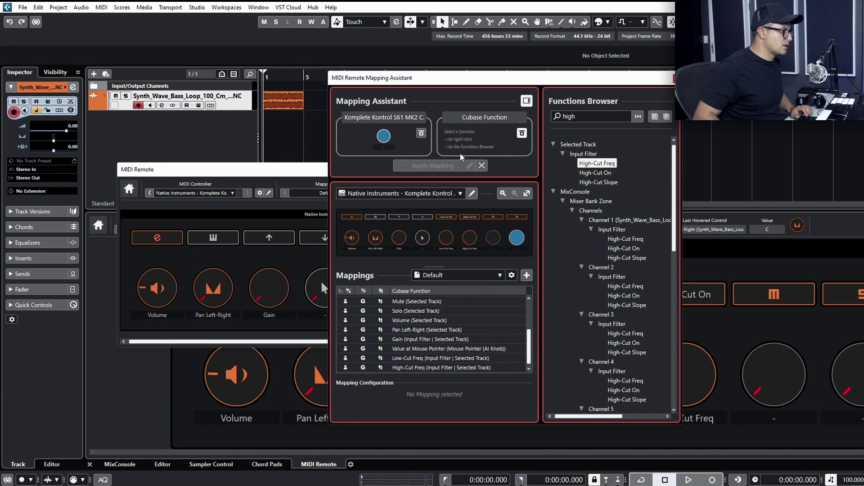
Step: Map the eighth knob to High-Cut Freq and the seventh knob to Low-Cut Freq in the selected track's input filter
double_click(584, 164)
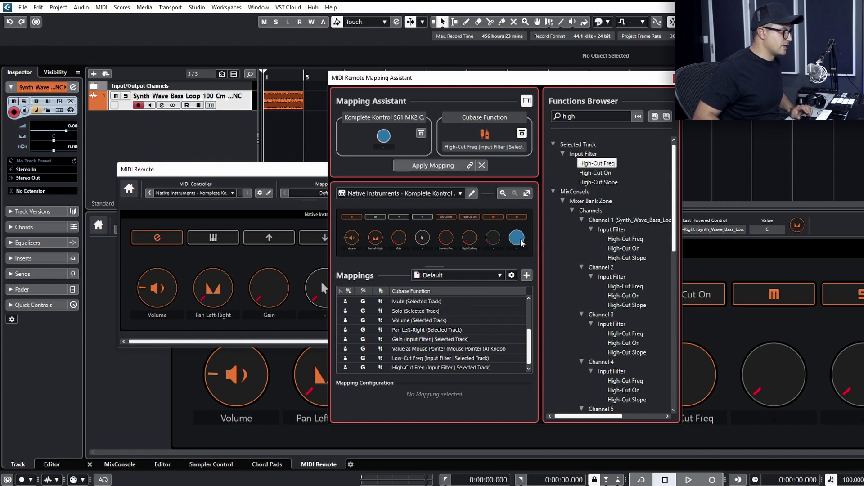
left_click(451, 166)
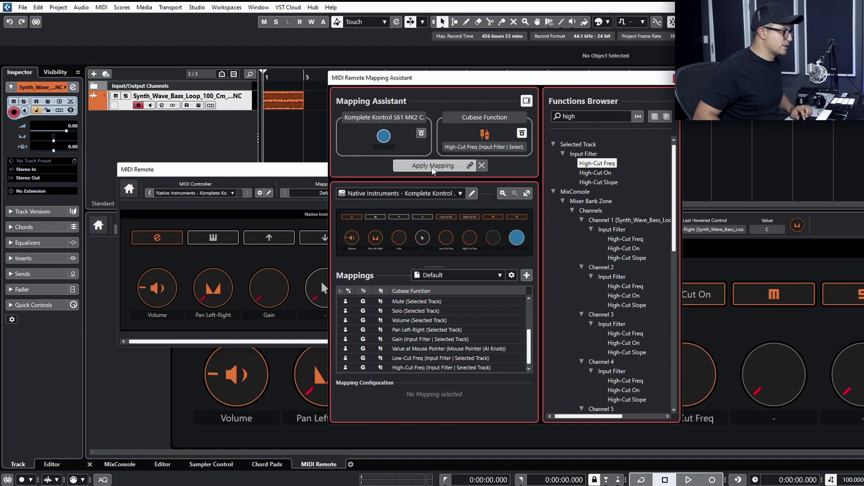
double_click(583, 115)
type("low-")
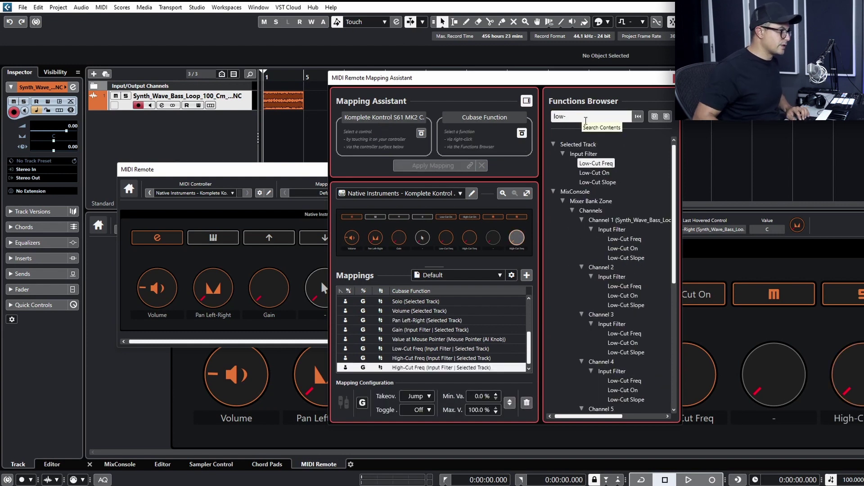
left_click(493, 232)
double_click(596, 163)
left_click(462, 168)
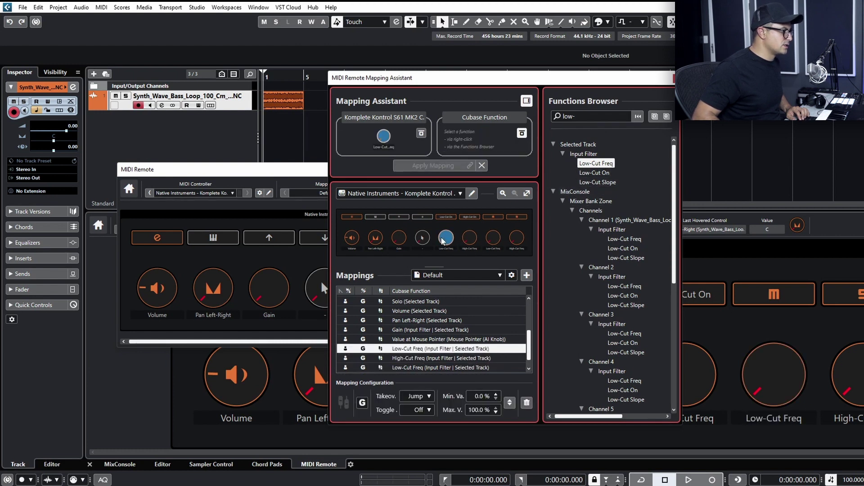
Step: Remap the fifth knob to Low-Cut Slope and the sixth knob to High-Cut Slope in the selected track's input filter
double_click(602, 184)
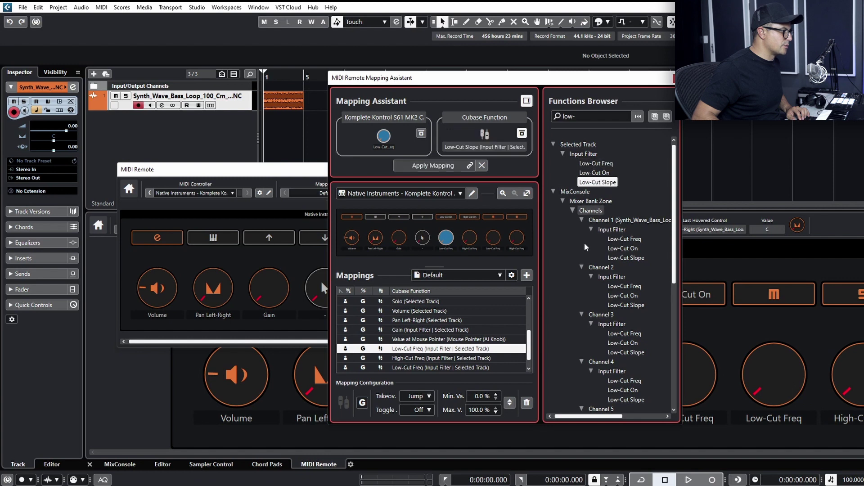
left_click(435, 166)
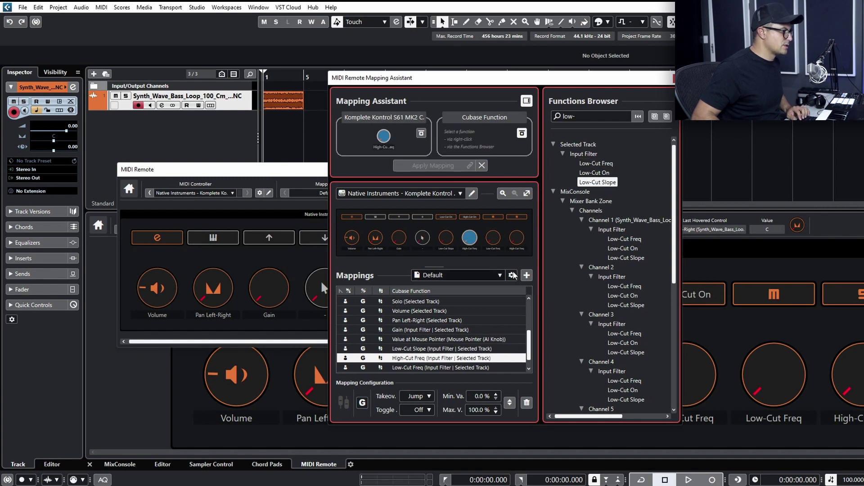
double_click(576, 118)
type("high")
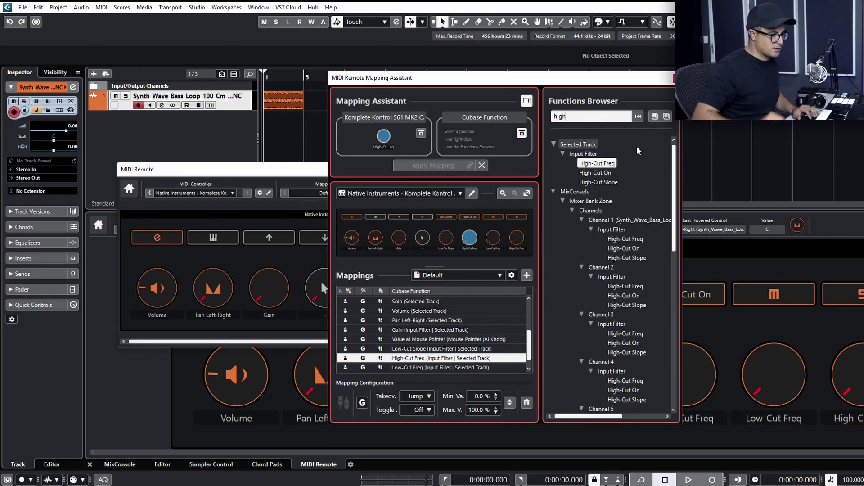
left_click(598, 182)
left_click(438, 166)
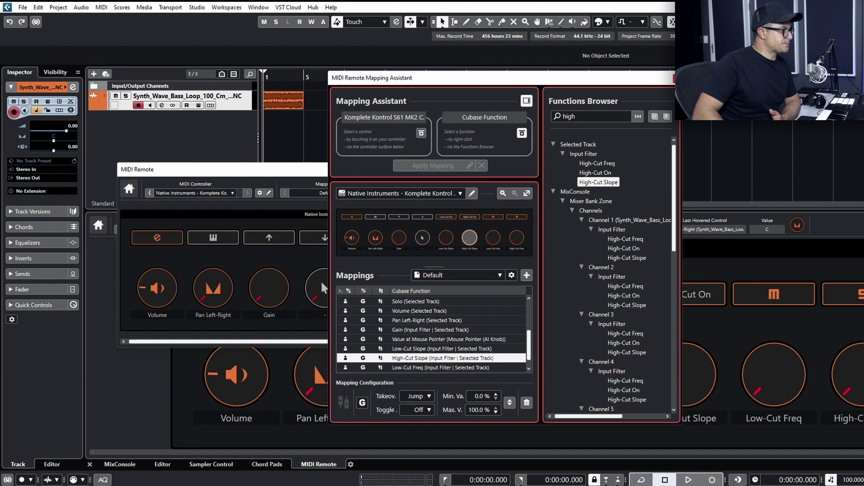
Step: Close the Mapping Assistant and move the MIDI Remote window up over the track area to view its list of mapping pages
left_click(676, 78)
left_click_drag(401, 169, 455, 122)
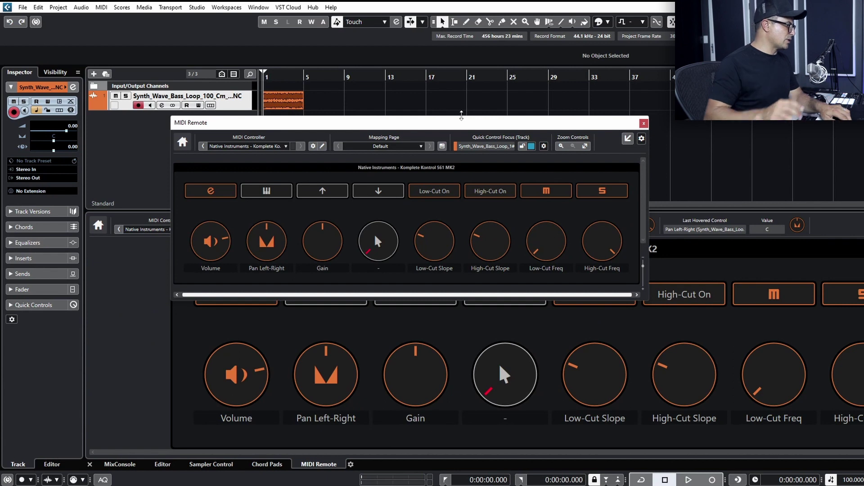
left_click(421, 146)
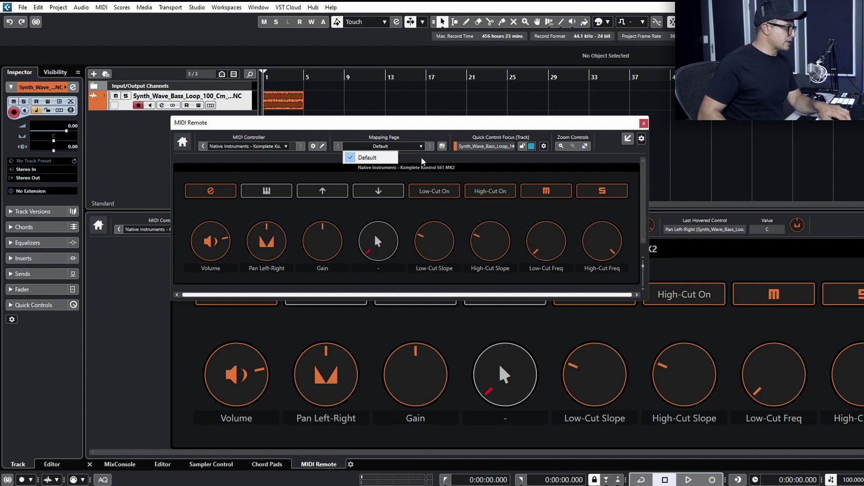
left_click(424, 162)
Step: Reopen the Mapping Assistant, add a mapping page named "Extra Page" and select its first knob
left_click(442, 146)
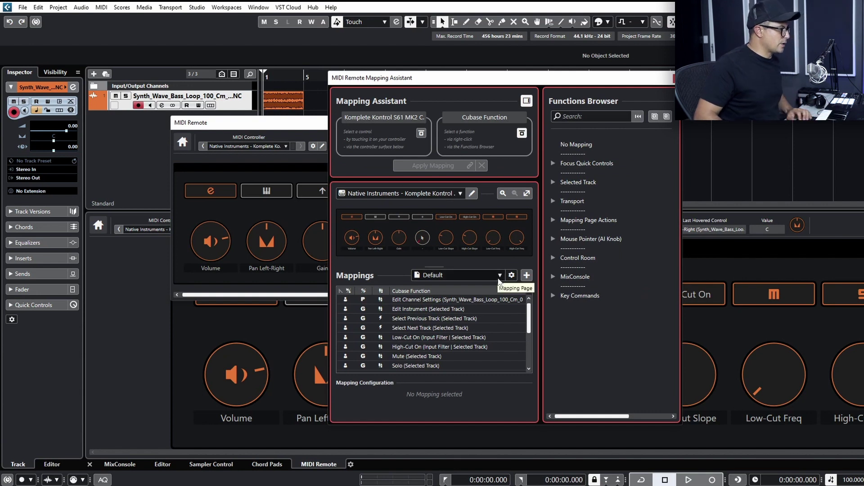
left_click(527, 276)
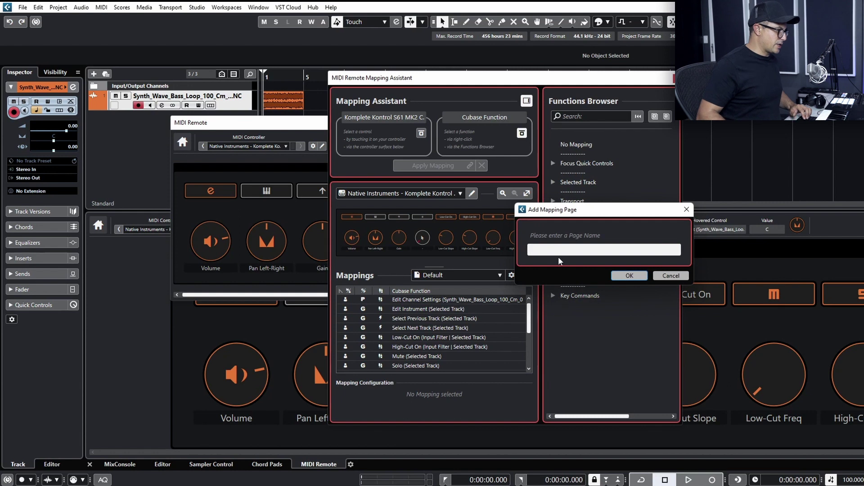
type("Extra")
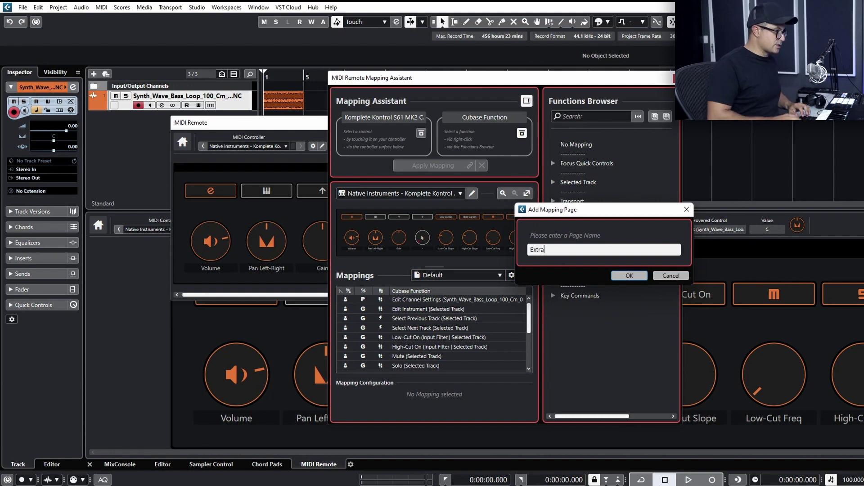
type(" Page")
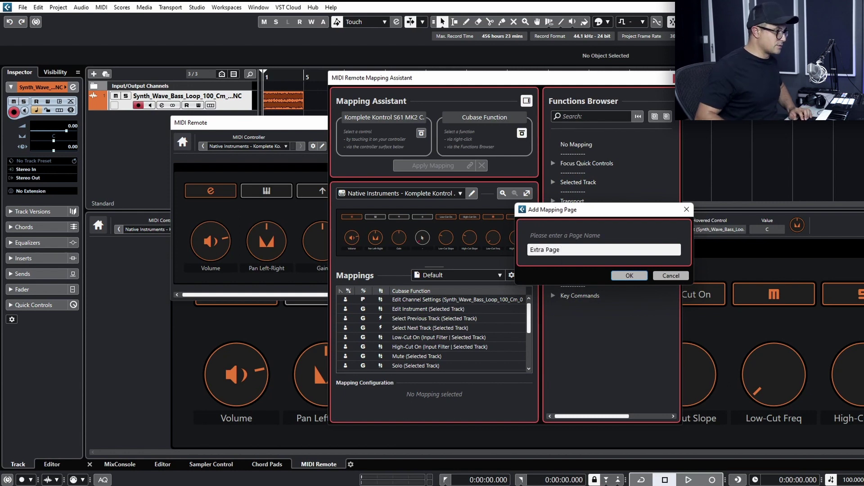
left_click(629, 275)
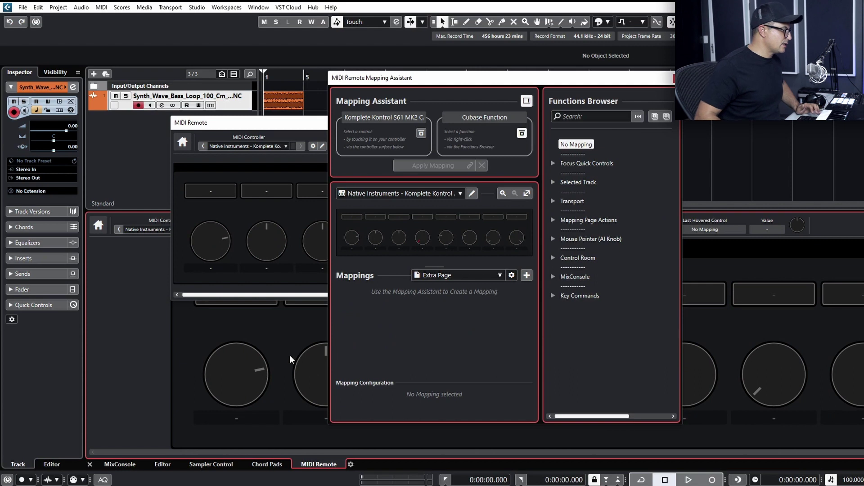
left_click(357, 243)
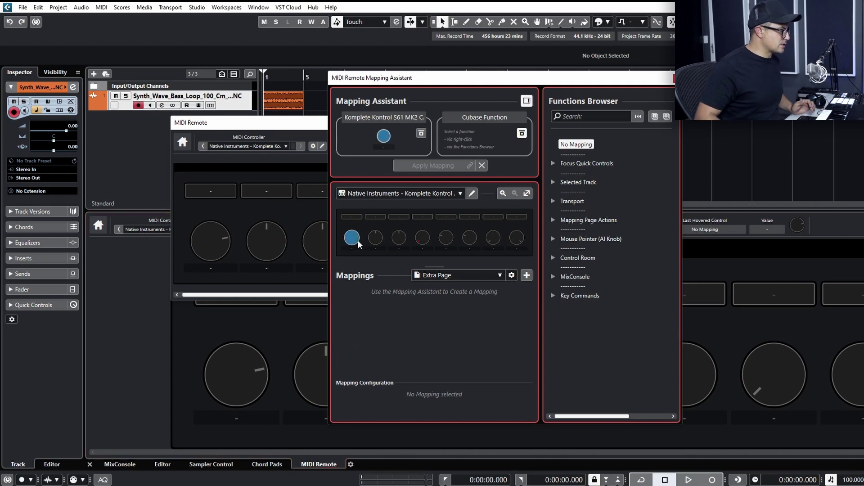
Step: Map the first knob on Extra Page to the Frequency of EQ Band 1 on the selected track
left_click(553, 182)
left_click(560, 221)
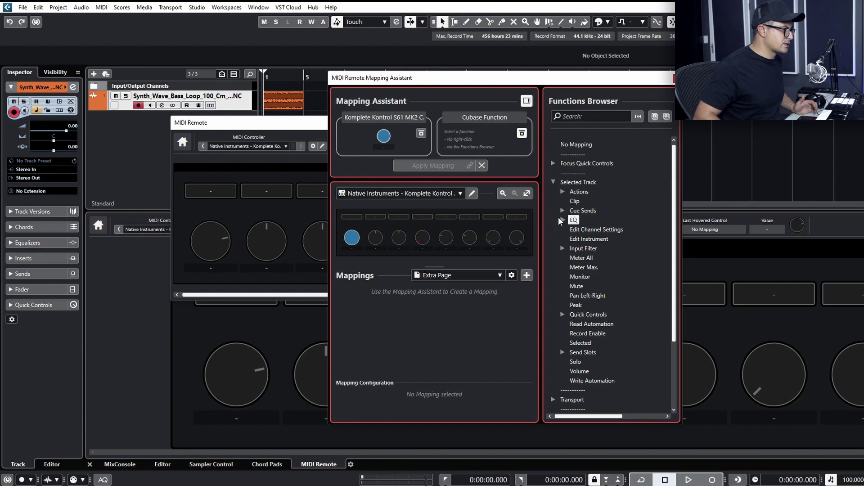
left_click(562, 220)
left_click(572, 229)
left_click(601, 239)
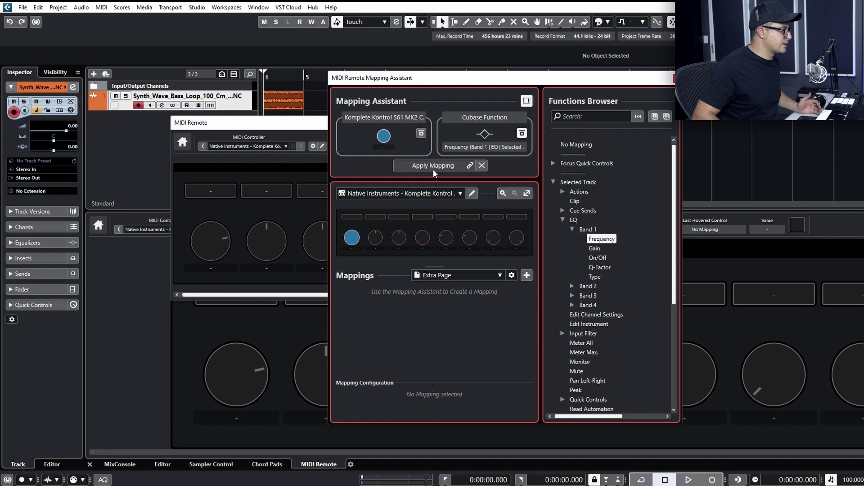
left_click(450, 165)
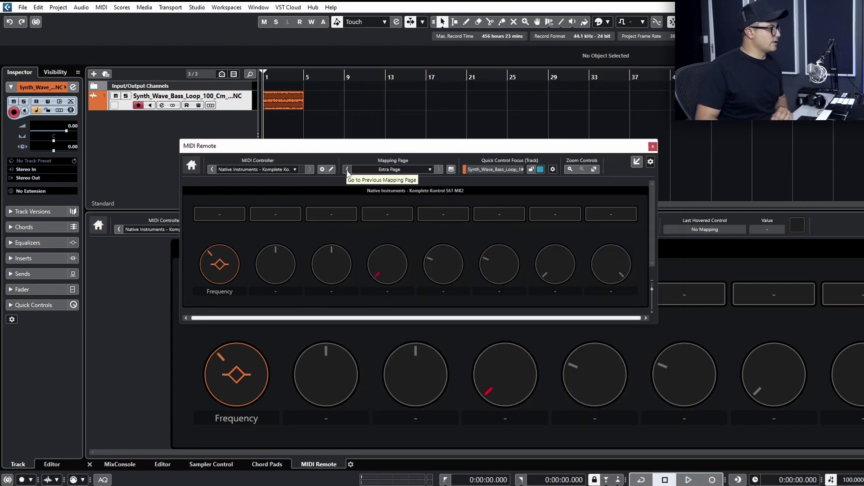
Step: Return to the Default mapping page, close the floating MIDI Remote window and reduce the height of the lower zone
left_click(347, 169)
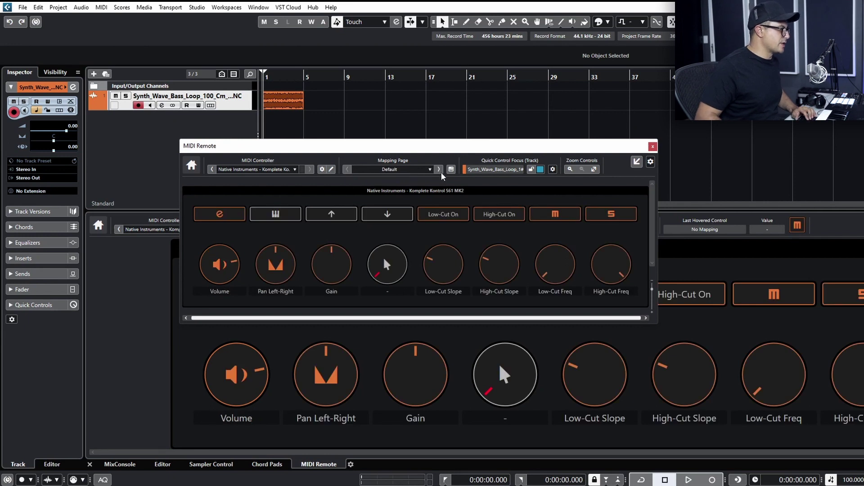
left_click(652, 147)
left_click_drag(513, 205, 494, 288)
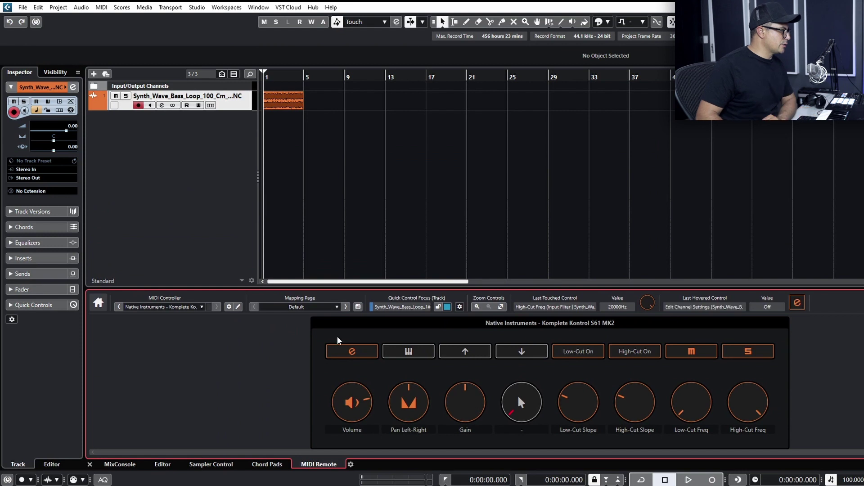
Step: Switch back and forth between the Default and Extra Page mapping pages to compare their controls, ending on Default
left_click(344, 307)
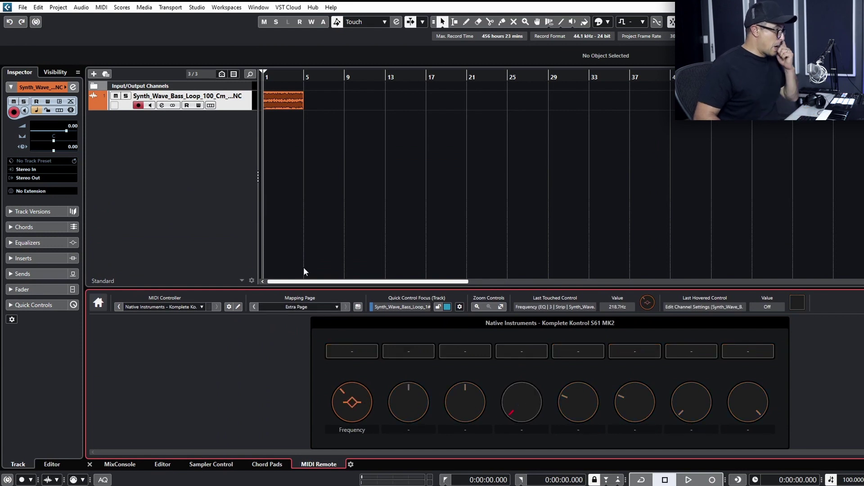
left_click(254, 307)
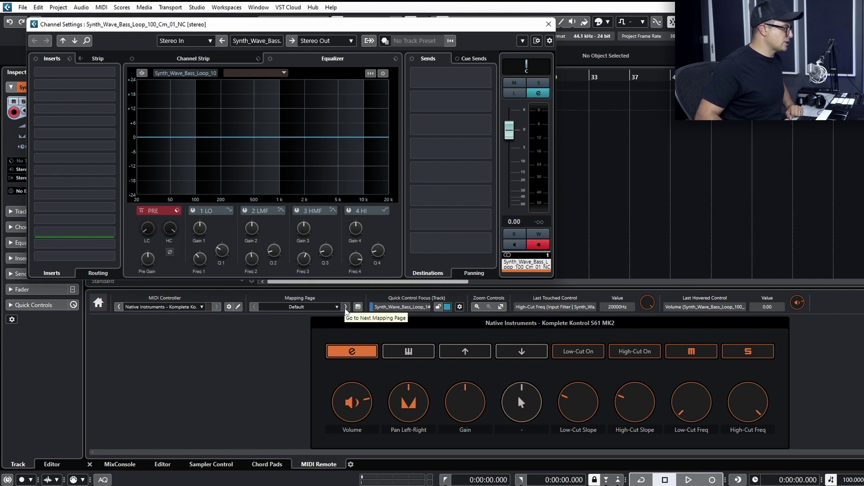
left_click(345, 307)
left_click(161, 106)
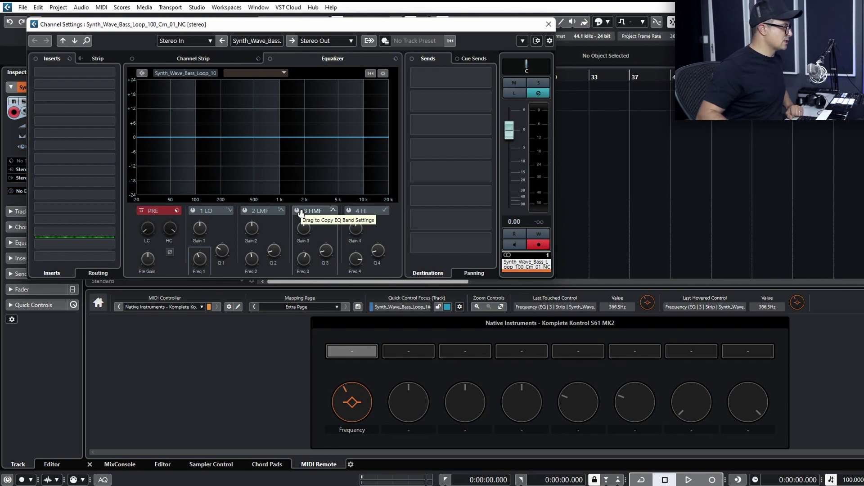
left_click(255, 307)
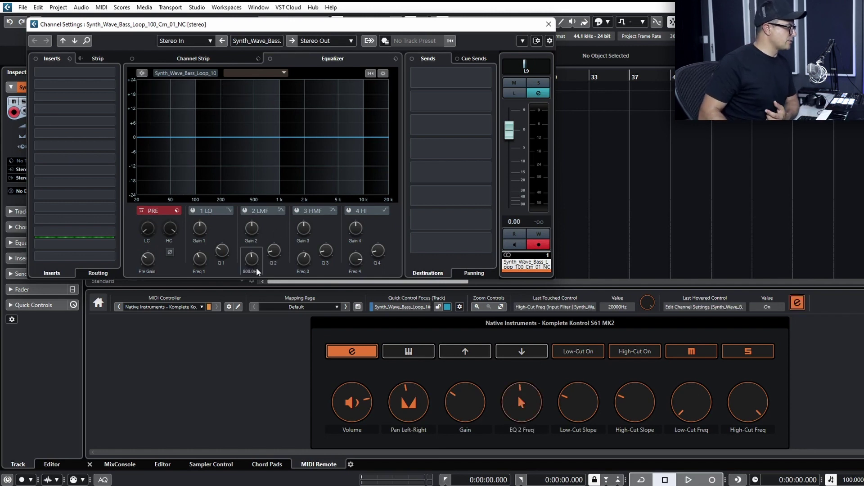
Step: Turn on the 2 LMF equalizer band, view the low-cut filter's options and close the channel settings
left_click(245, 211)
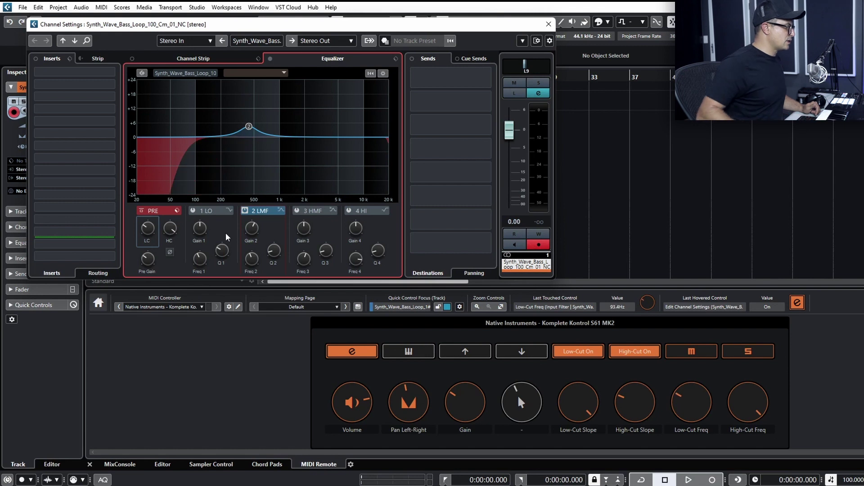
right_click(150, 225)
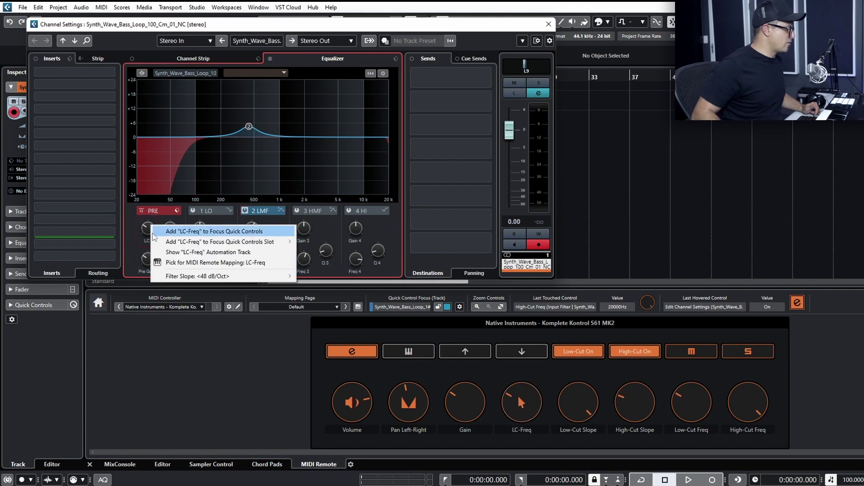
left_click(403, 236)
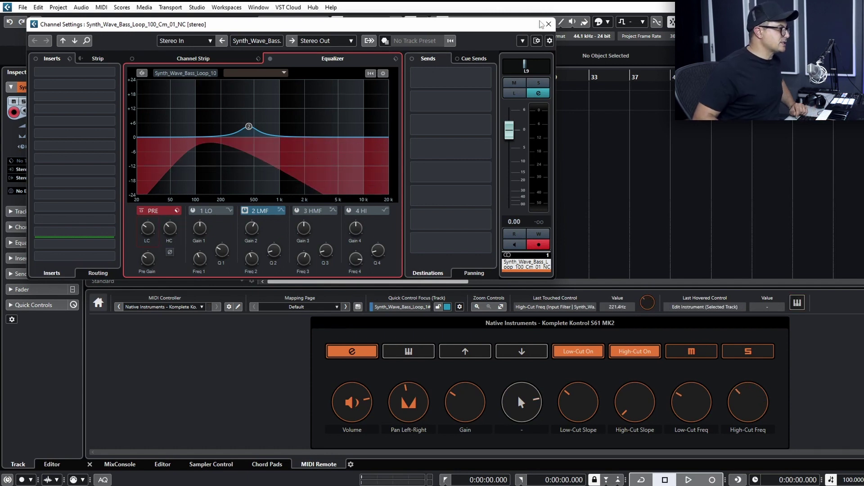
left_click(549, 24)
Step: Add an instrument track using ANA 2, select it and view its instrument window
right_click(241, 120)
left_click(280, 135)
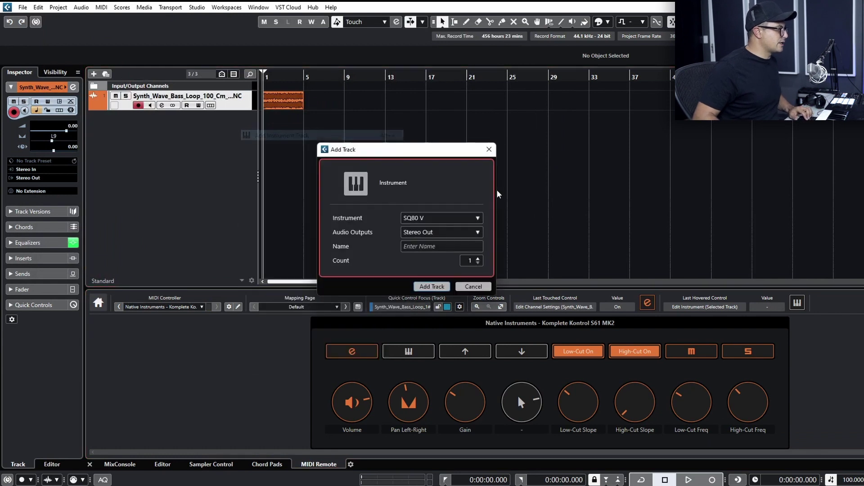
left_click(418, 218)
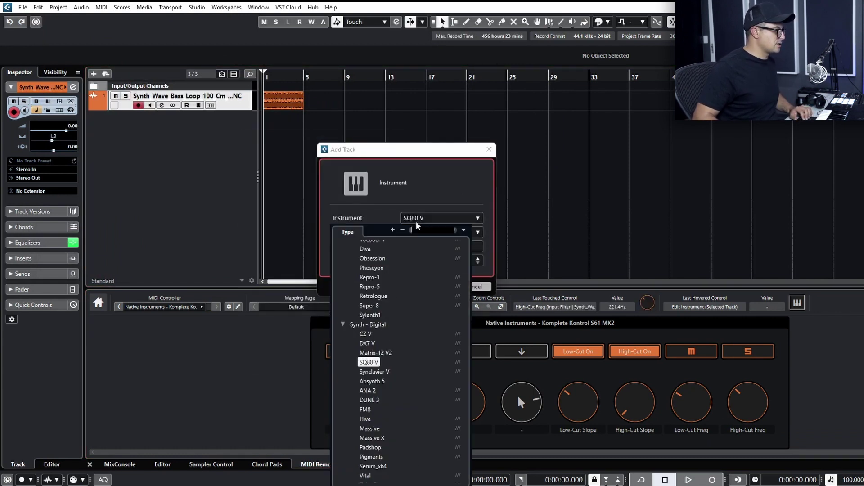
type("ana2")
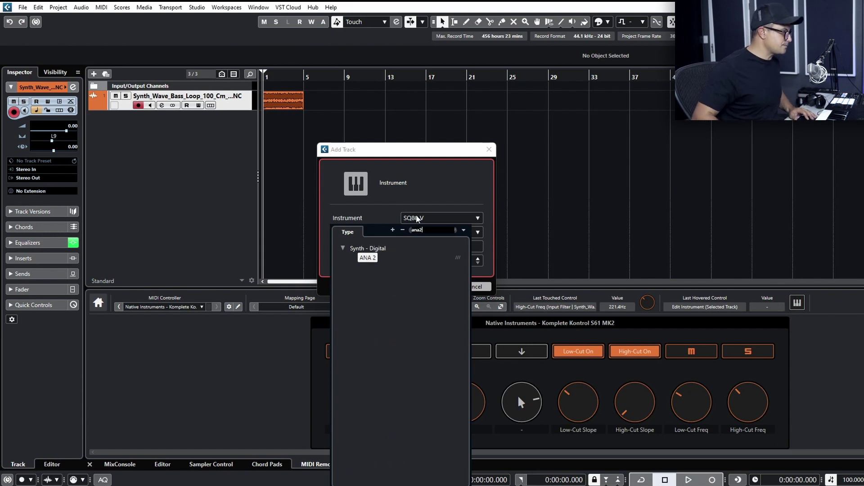
left_click(372, 258)
left_click(431, 286)
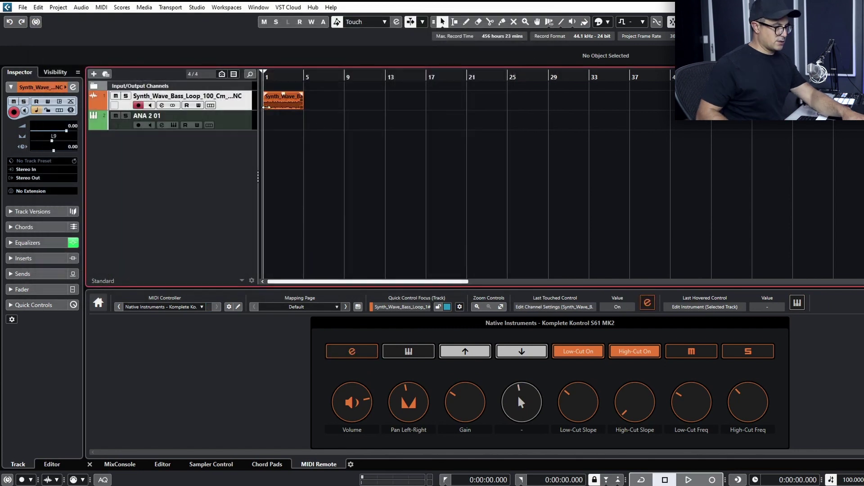
key("Down")
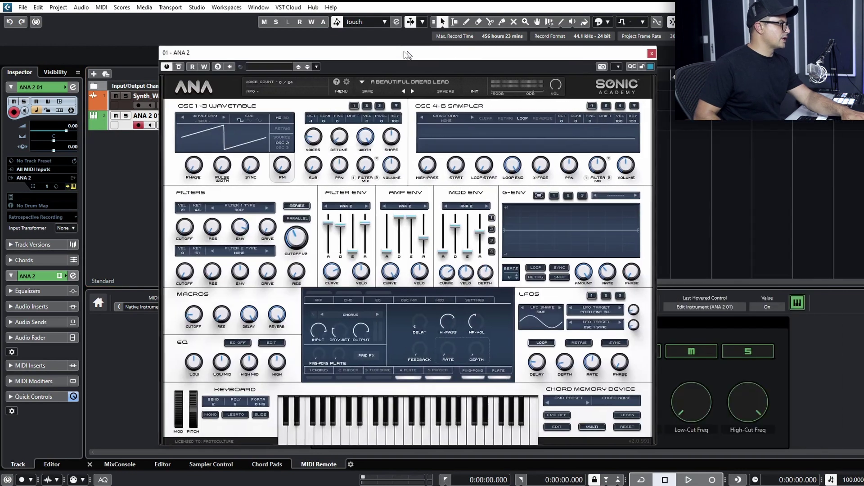
left_click_drag(404, 51, 401, 52)
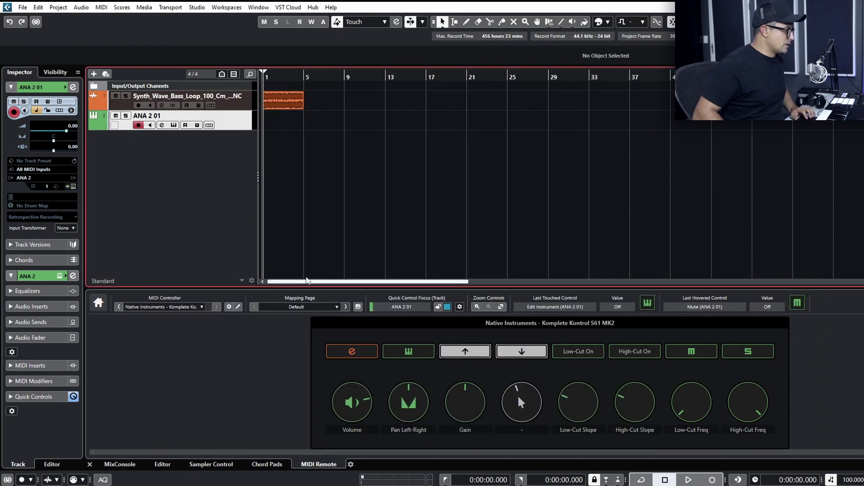
Step: Open the Mapping Assistant, select the first button's Edit Channel Settings mapping and search the functions for "edit channel"
left_click(348, 350)
left_click(308, 311)
left_click(358, 306)
left_click(358, 306)
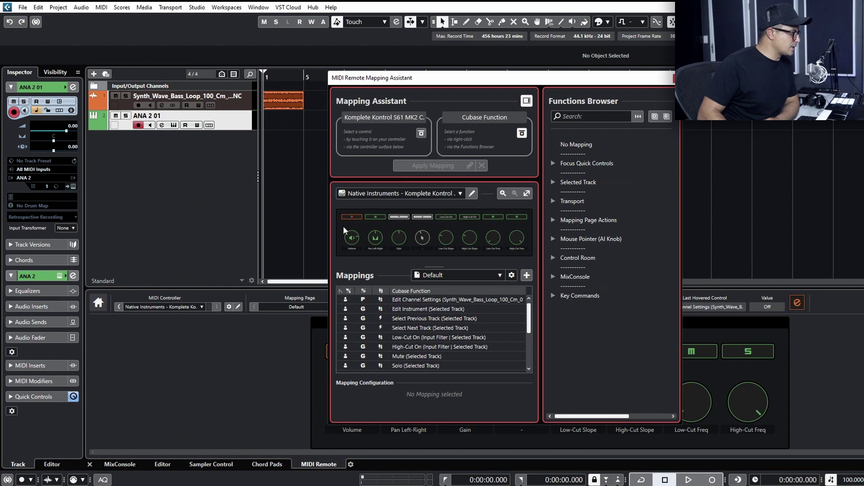
left_click(346, 216)
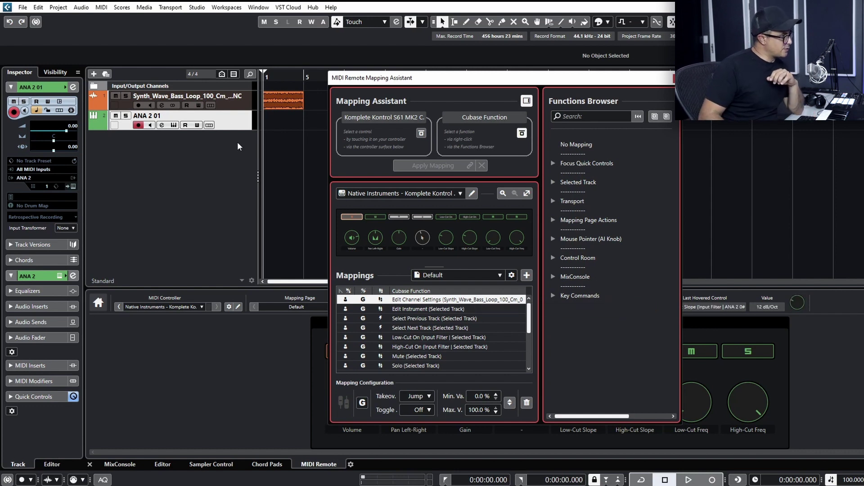
left_click(570, 116)
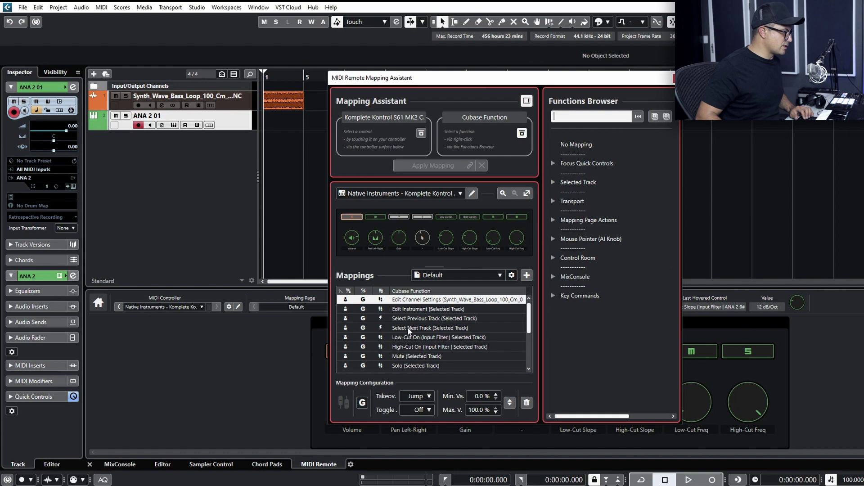
type("edit channel")
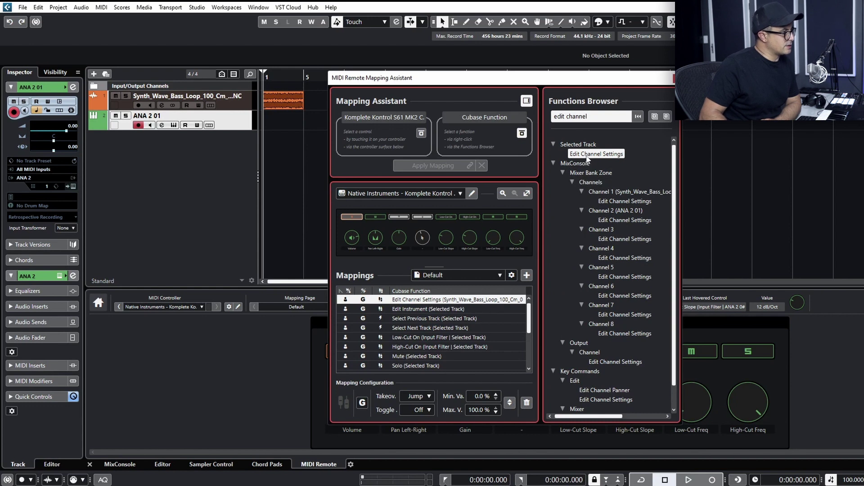
Step: Remap the first button to the selected track's Edit Channel Settings with toggle mode On and close the Mapping Assistant
left_click(347, 217)
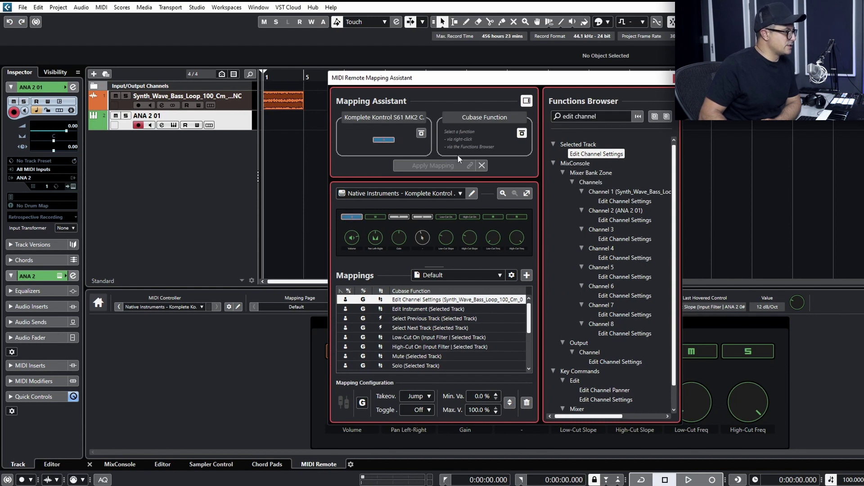
left_click(592, 154)
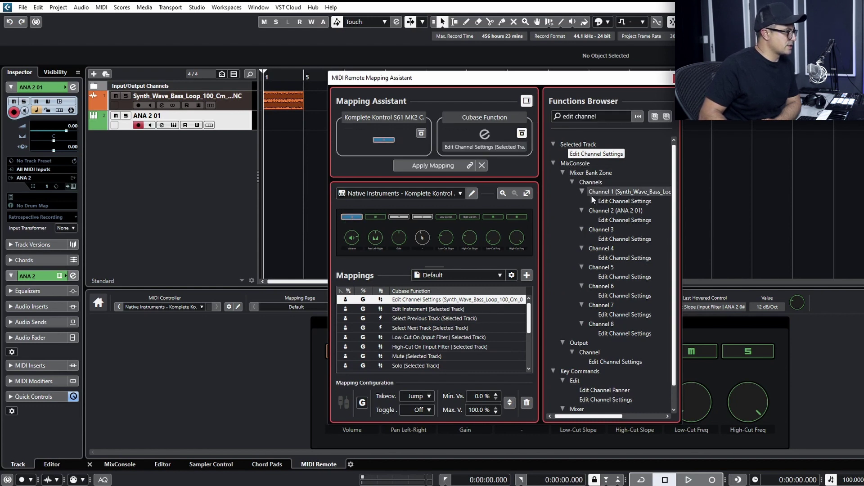
left_click(430, 168)
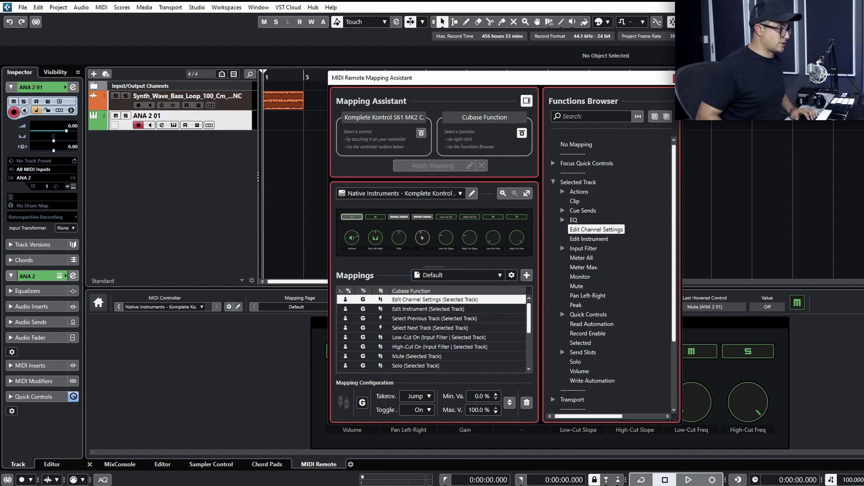
left_click(678, 78)
Step: Select the Synth_Wave_Bass_Loop audio track and close its channel settings
left_click(148, 93)
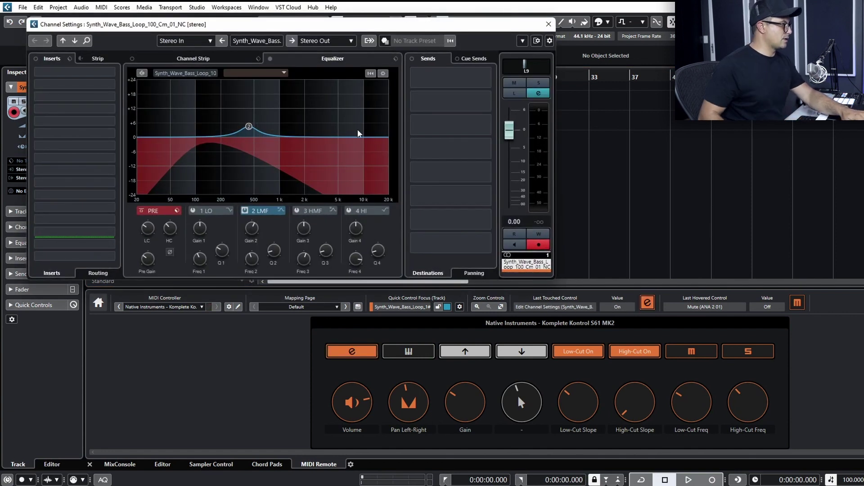
left_click(548, 24)
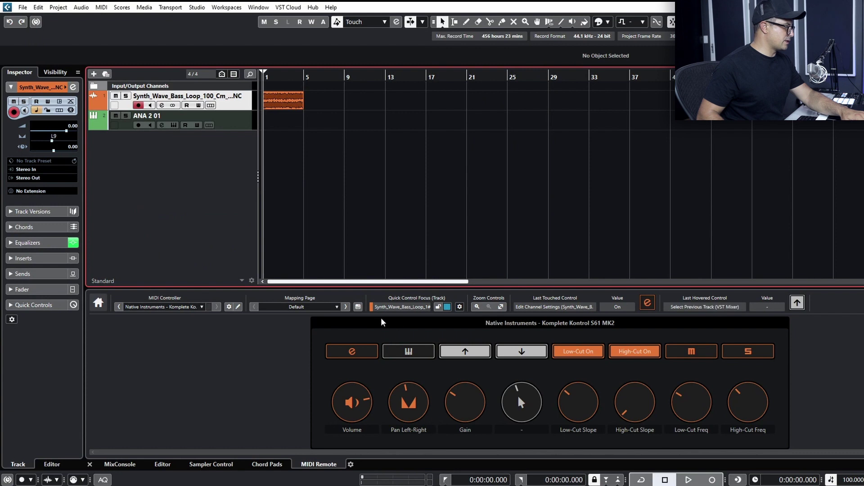
Step: Reopen the Mapping Assistant, check the toggle mode of the Edit Channel Settings mapping and close the assistant
left_click(448, 307)
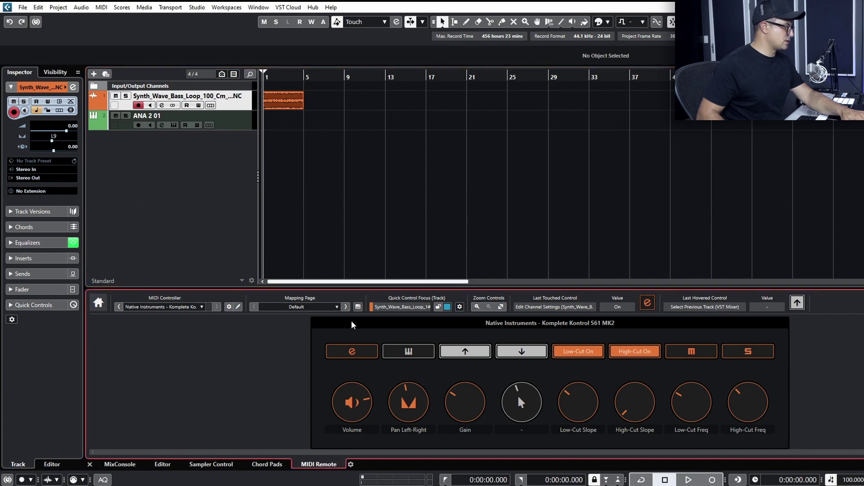
left_click(425, 292)
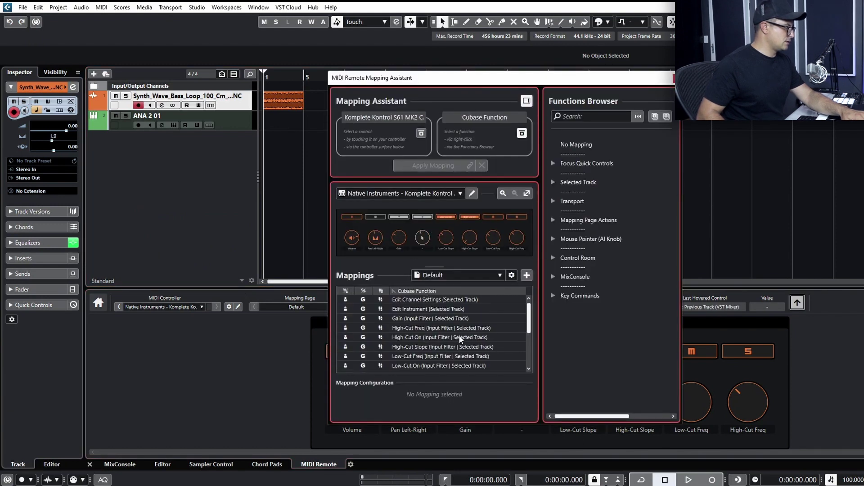
left_click(416, 300)
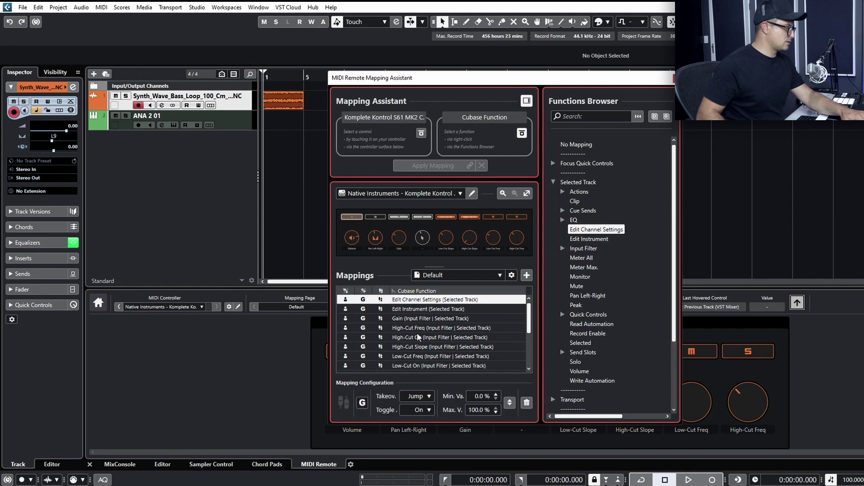
left_click(416, 409)
left_click(418, 443)
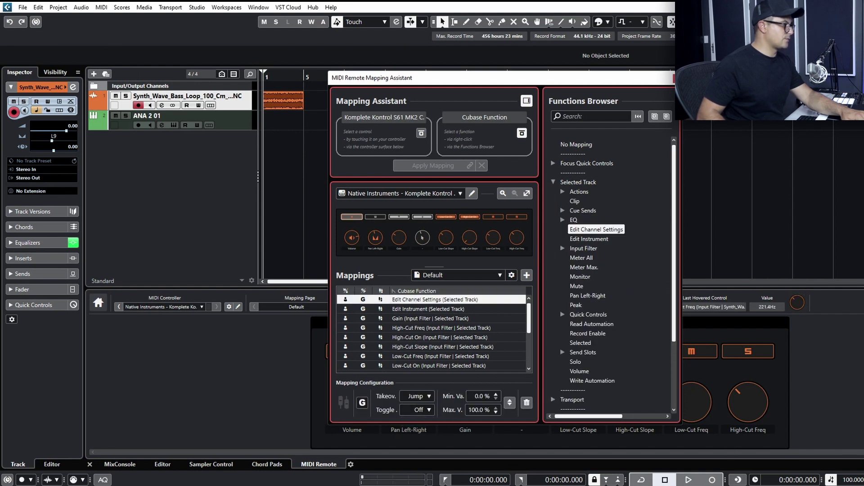
left_click(677, 78)
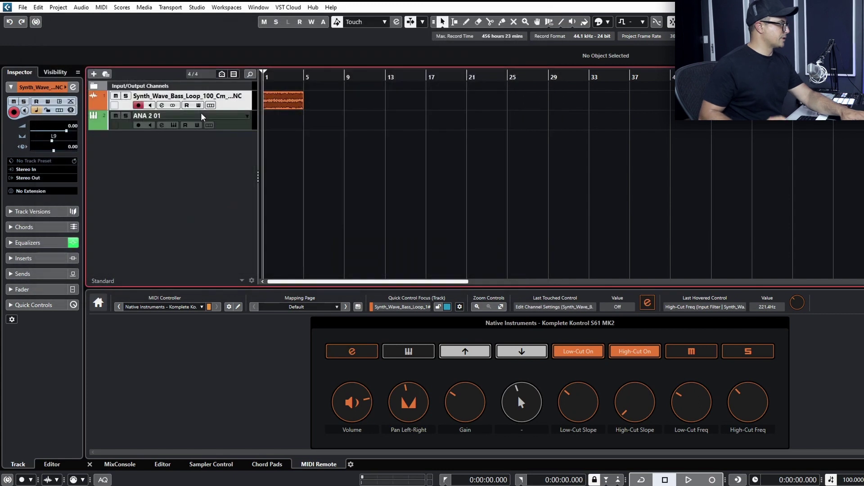
Step: Select the ANA 2 01 track, reopen the Mapping Assistant and set the Mute mapping's toggle mode to Off
left_click(203, 117)
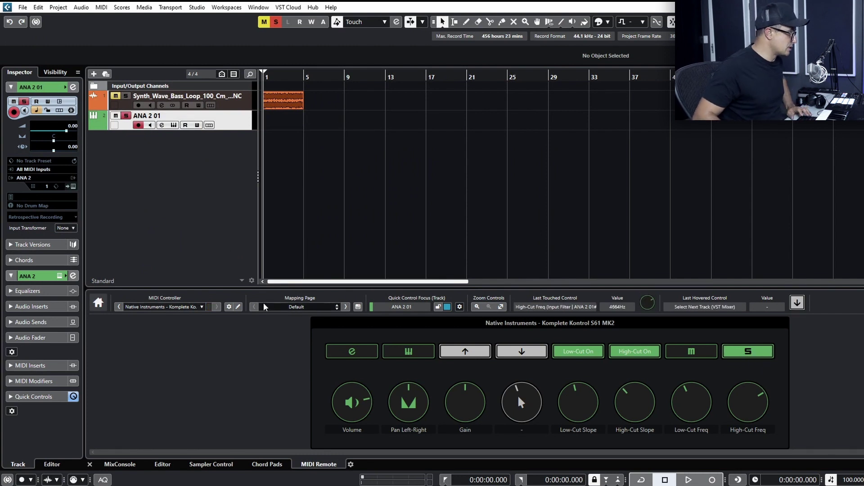
left_click(358, 307)
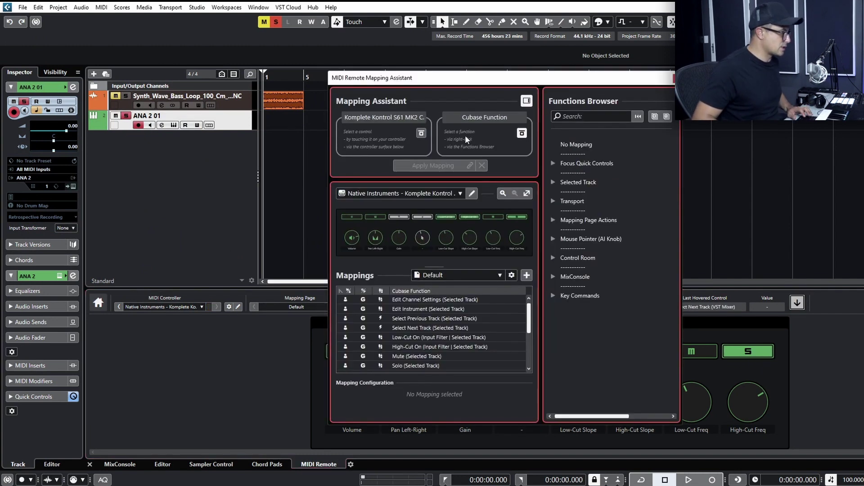
left_click(435, 359)
left_click(422, 397)
left_click(386, 418)
left_click(419, 409)
left_click(425, 423)
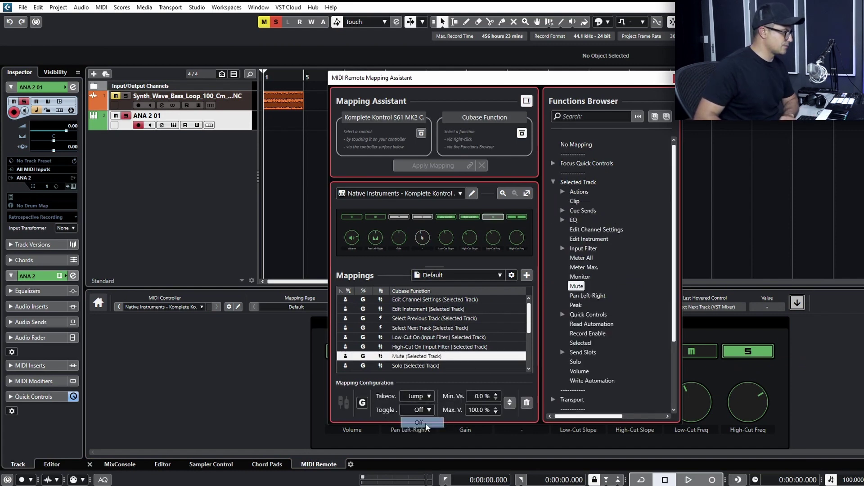
Step: Set the Solo mapping's toggle mode to Off and close the Mapping Assistant
left_click(417, 365)
left_click(418, 409)
left_click(427, 424)
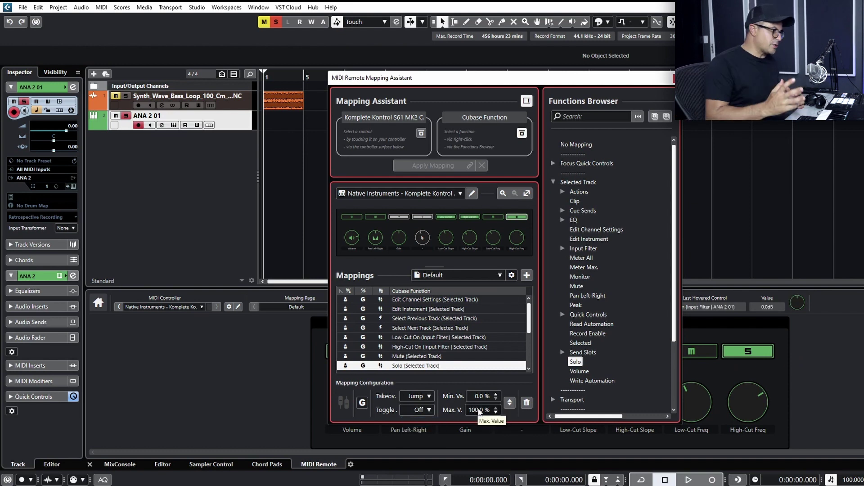
left_click(678, 78)
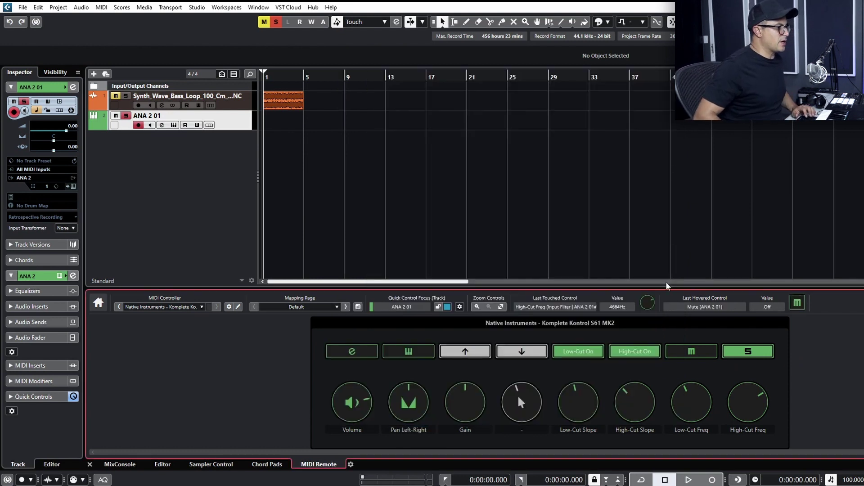
left_click(665, 283)
left_click_drag(626, 283, 214, 276)
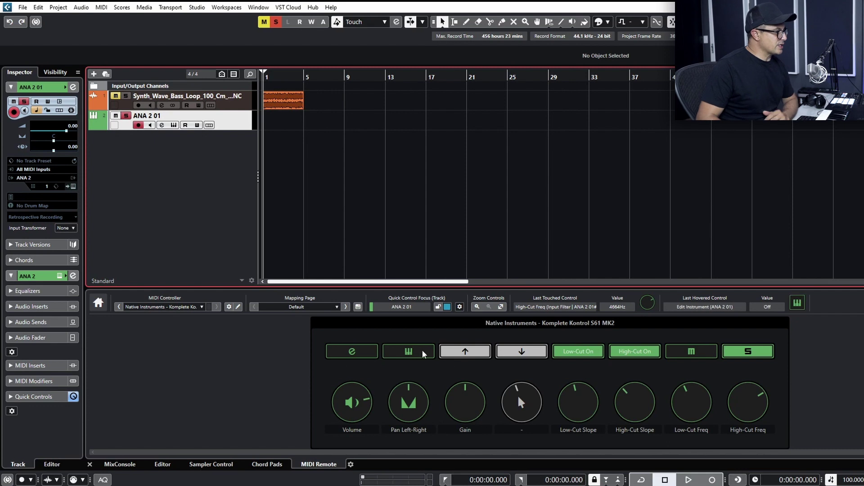
Step: Switch the mapping page to Extra Page and open the Mapping Assistant with the Focus Quick Controls functions expanded
left_click(344, 308)
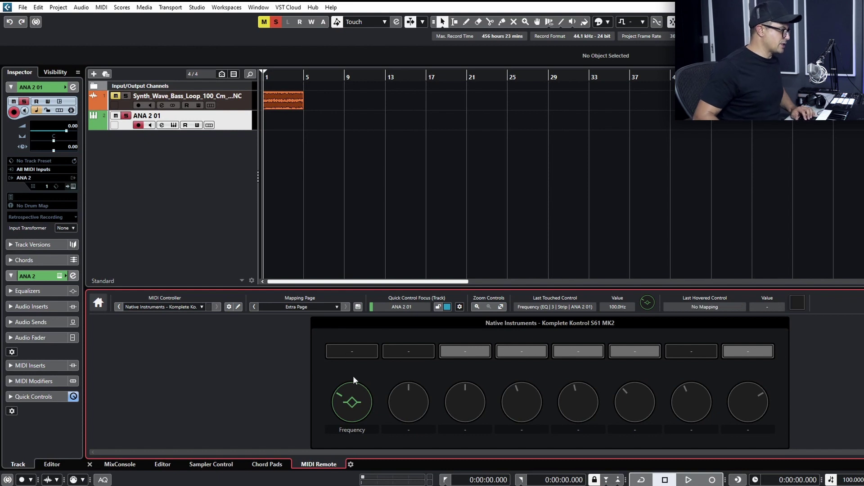
mouse_move(359, 393)
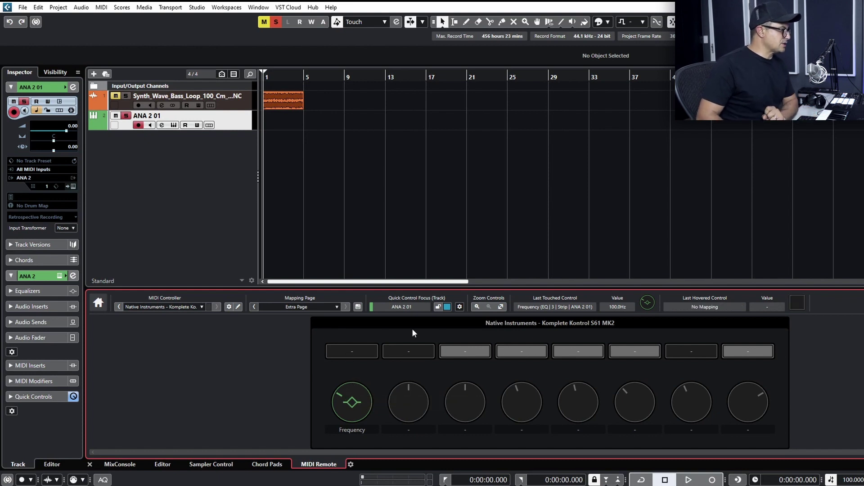
left_click(358, 307)
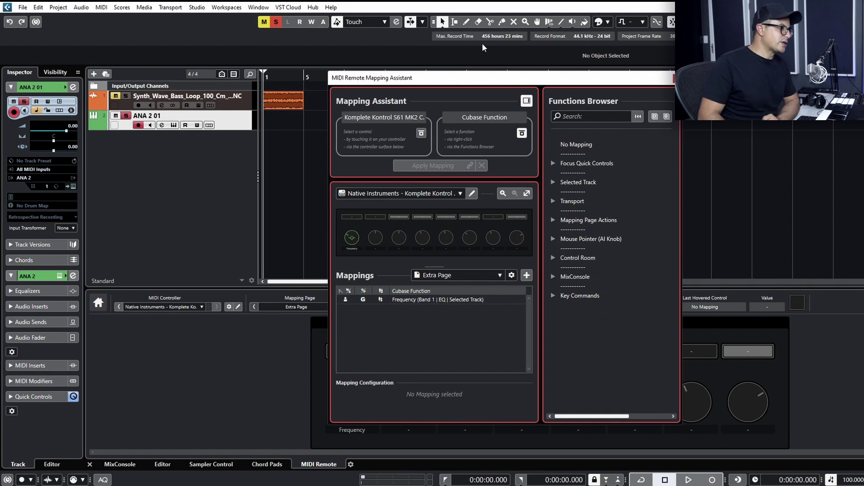
left_click(588, 117)
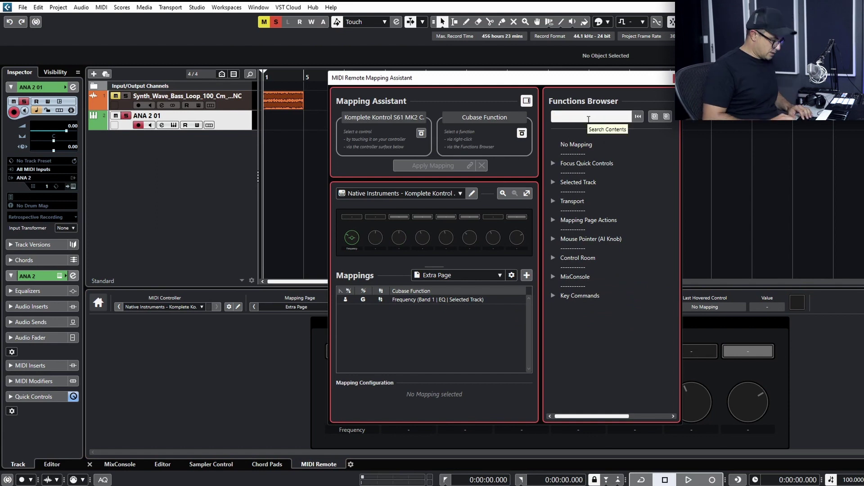
left_click(552, 162)
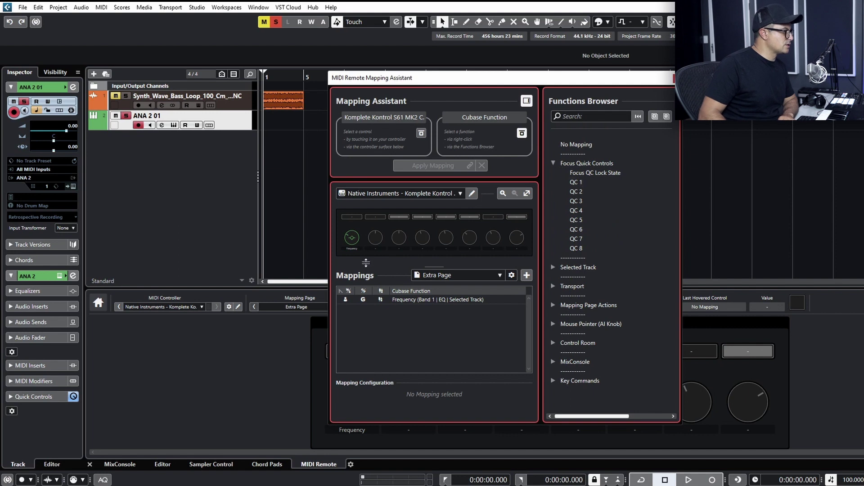
Step: Map the first three knobs on the Extra Page to Focus Quick Controls QC 1, QC 2 and QC 3
left_click(352, 237)
left_click(576, 182)
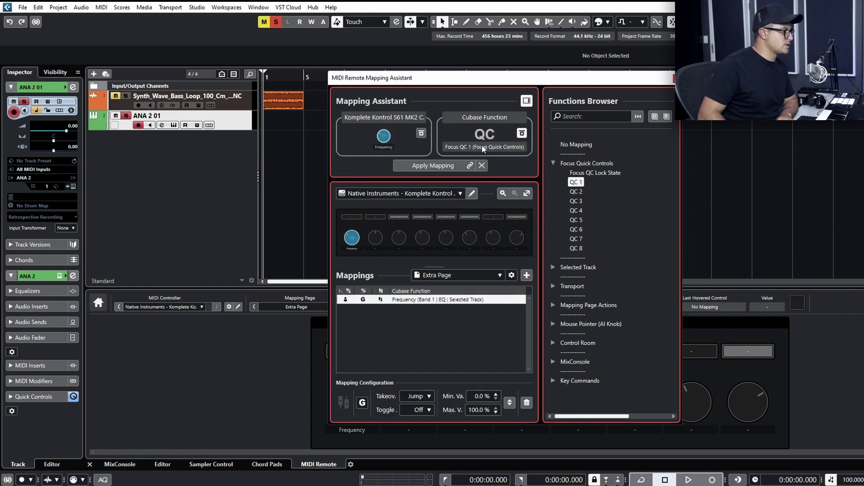
left_click(423, 165)
left_click(416, 166)
left_click(576, 202)
left_click(436, 166)
Step: Map the fourth, fifth and sixth knobs to Focus Quick Controls QC 4, QC 5 and QC 6
left_click(576, 210)
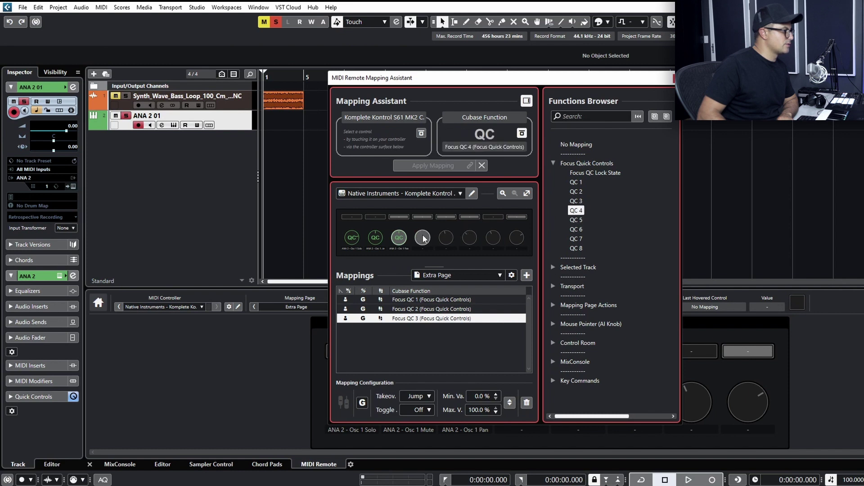
left_click(577, 203)
left_click(420, 241)
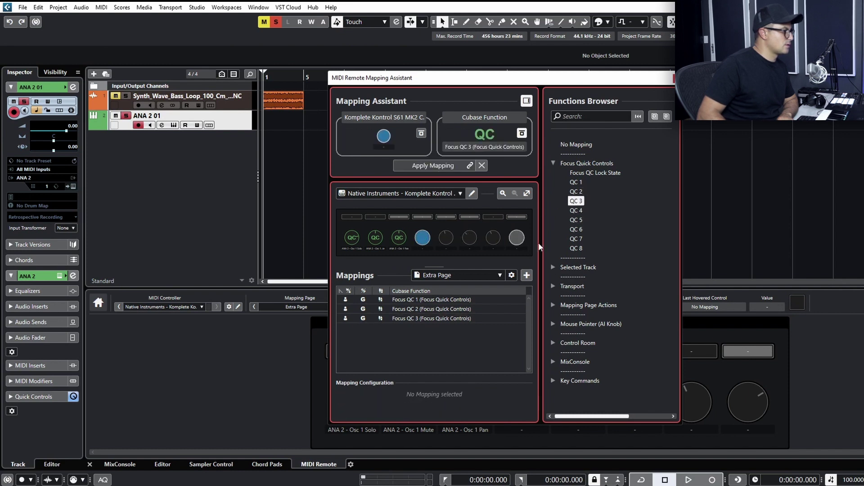
left_click(576, 210)
left_click(427, 166)
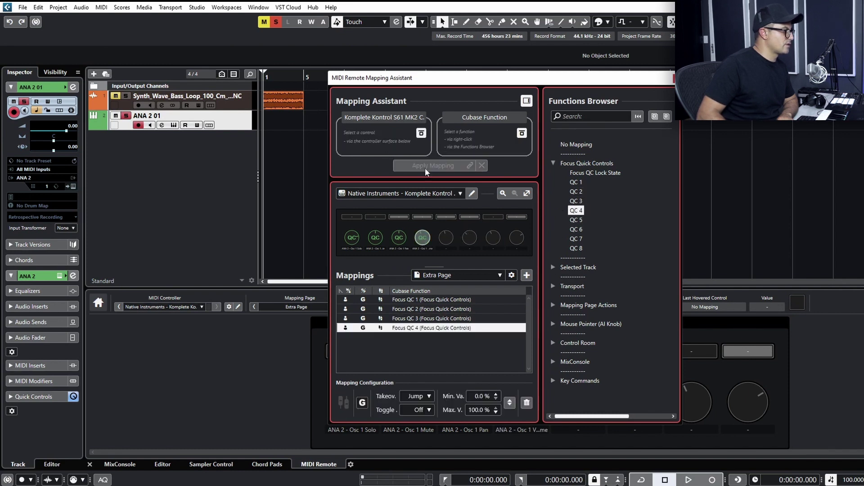
left_click(448, 239)
left_click(579, 221)
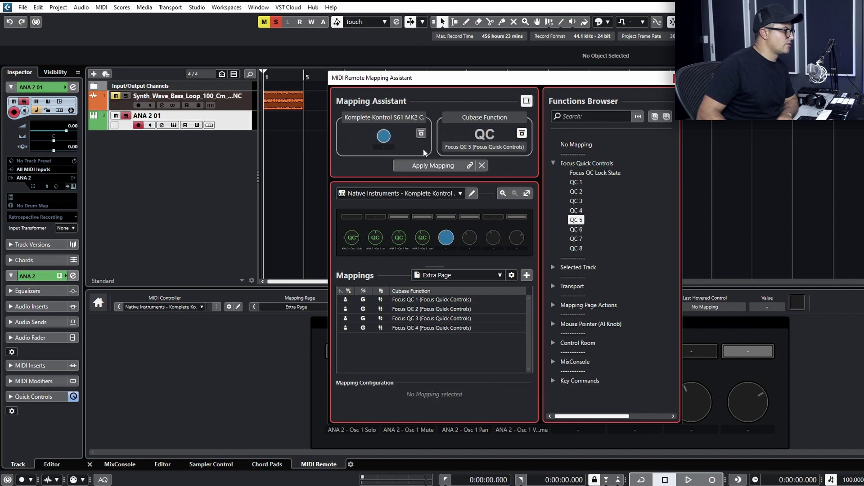
left_click(416, 169)
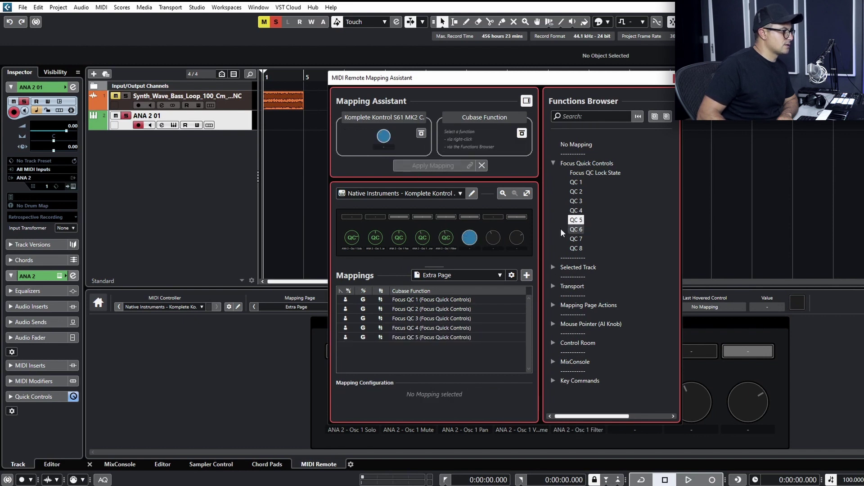
left_click(423, 166)
Step: Map the seventh and eighth knobs to QC 7 and QC 8, and close the Mapping Assistant
left_click(493, 237)
left_click(576, 238)
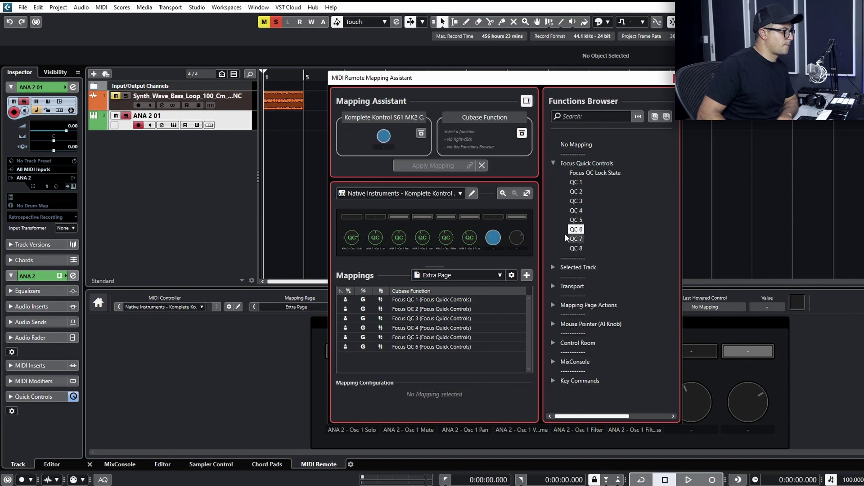
left_click(433, 167)
left_click(576, 248)
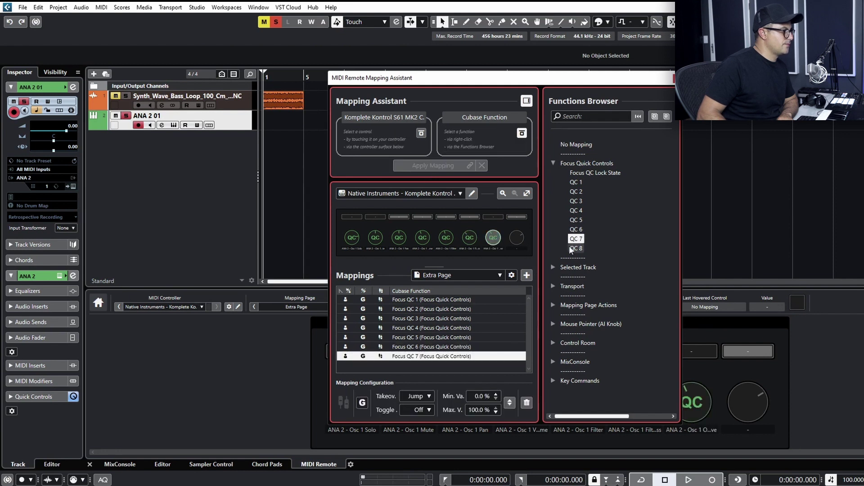
left_click(516, 239)
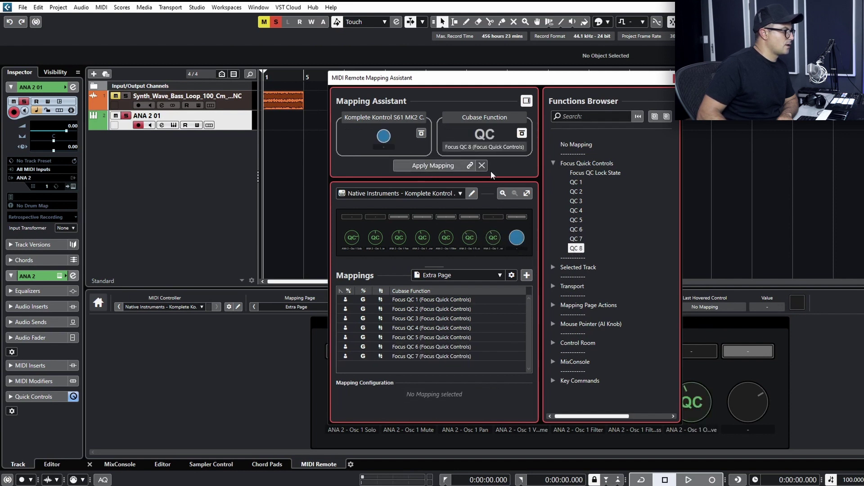
left_click(425, 170)
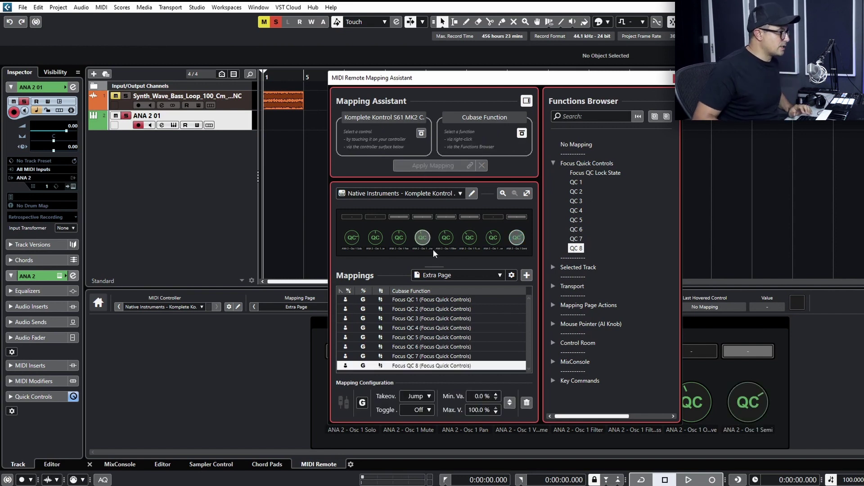
left_click(681, 78)
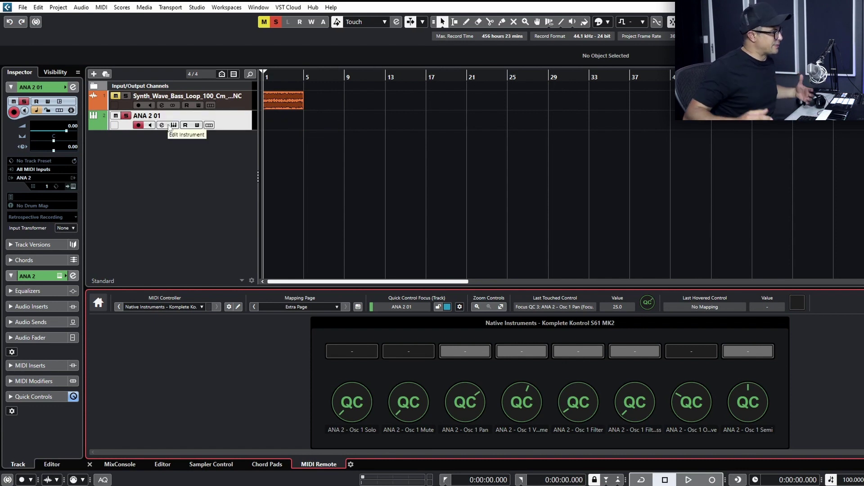
Step: Show the ANA 2 01 track's Quick Controls in the Inspector and in the opened ANA 2 instrument editor
left_click(31, 396)
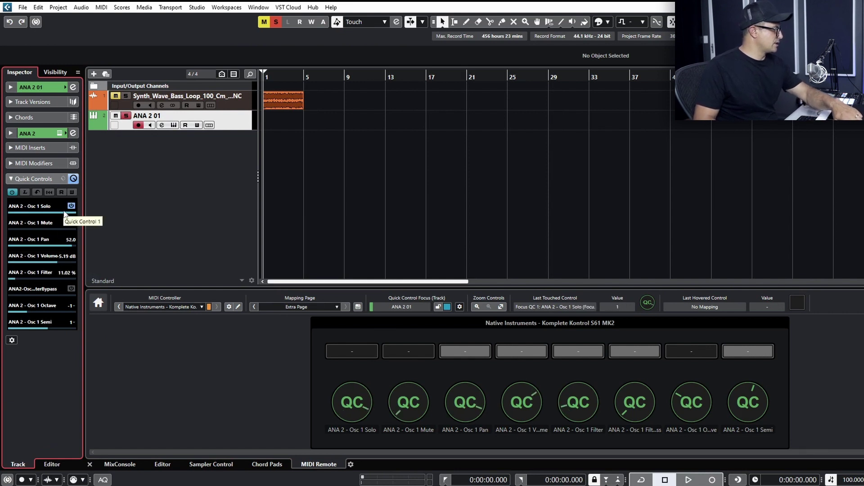
left_click(363, 186)
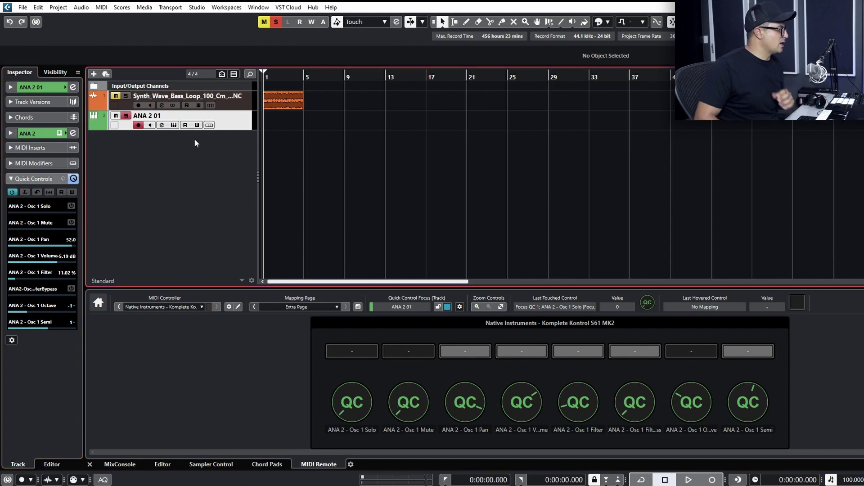
left_click(174, 126)
left_click_drag(412, 58, 359, 40)
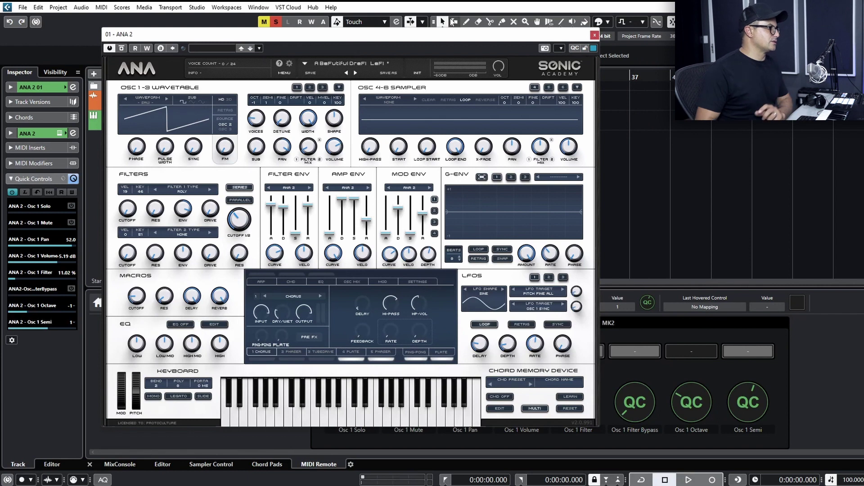
left_click(574, 49)
left_click_drag(368, 35, 436, 8)
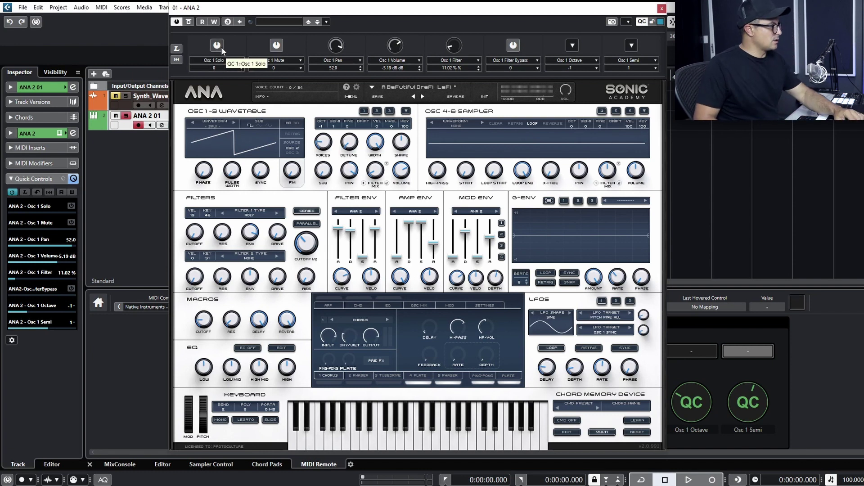
Step: Examine the list of ANA 2 parameters that can be assigned to the first quick control
left_click(217, 60)
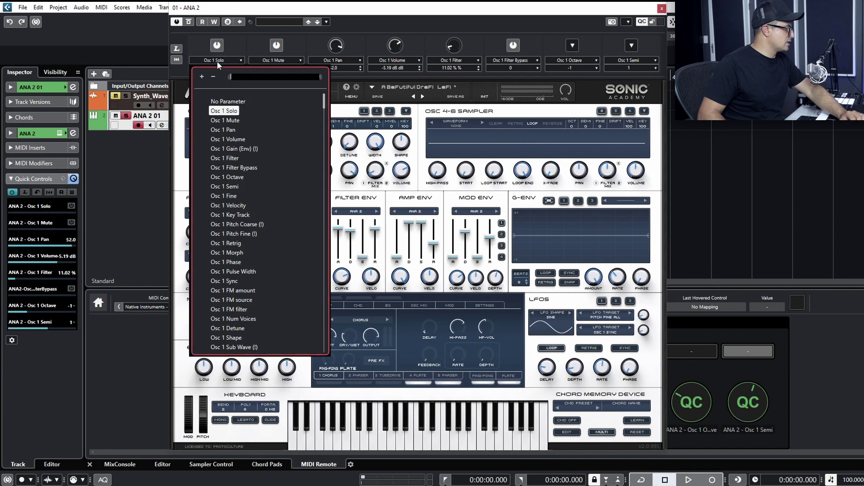
scroll(248, 210, "down", 10)
scroll(249, 214, "down", 10)
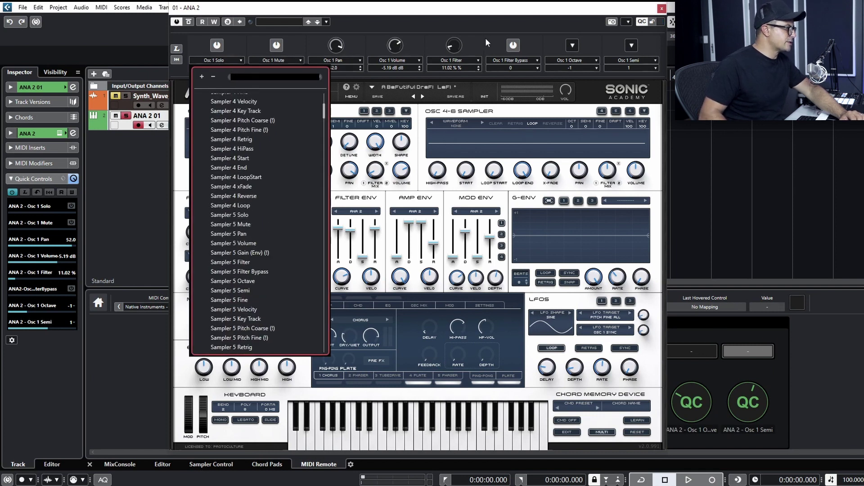
left_click(309, 393)
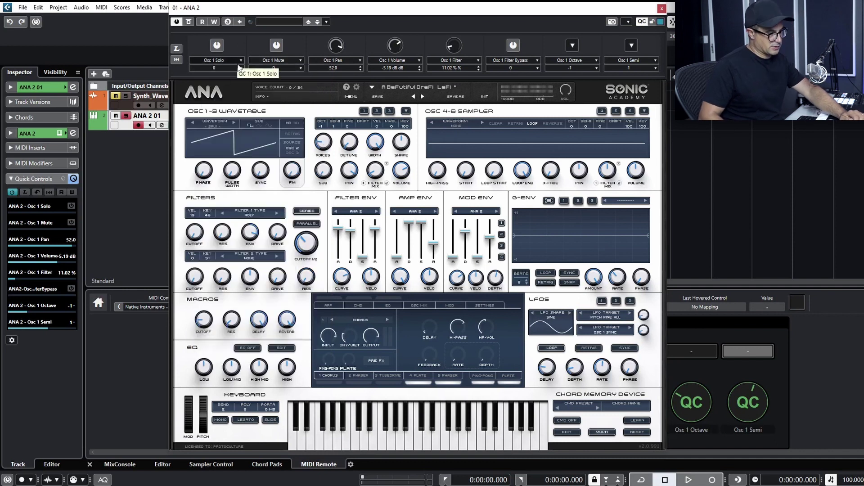
Step: Turn on quick control learn mode and assign Filter Master Freq to slot 1 and Filter Env Attack to slot 2
left_click(177, 49)
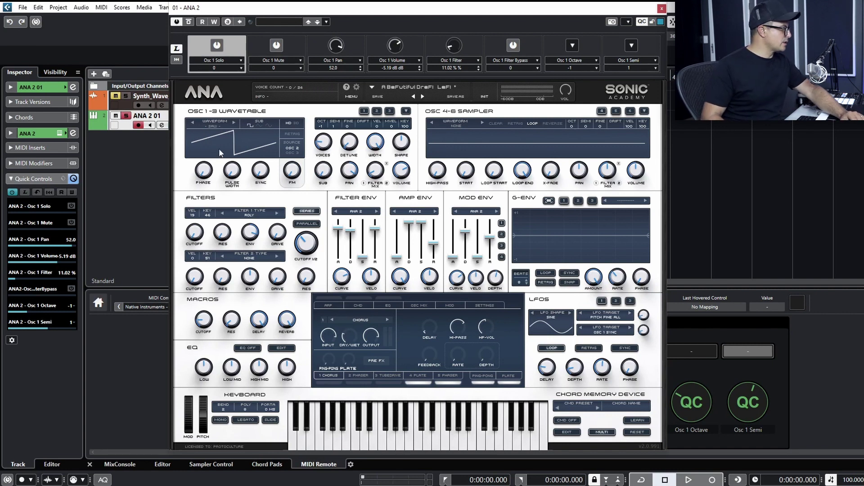
left_click_drag(310, 246, 309, 246)
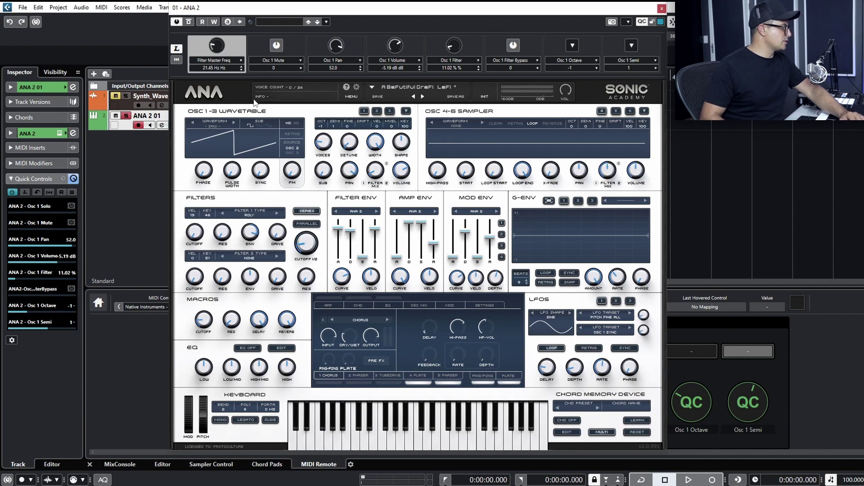
left_click(299, 45)
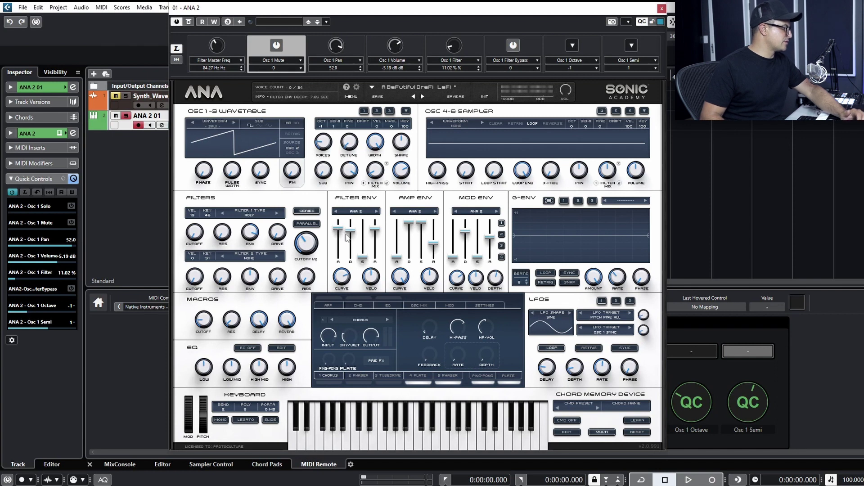
left_click_drag(339, 230, 339, 261)
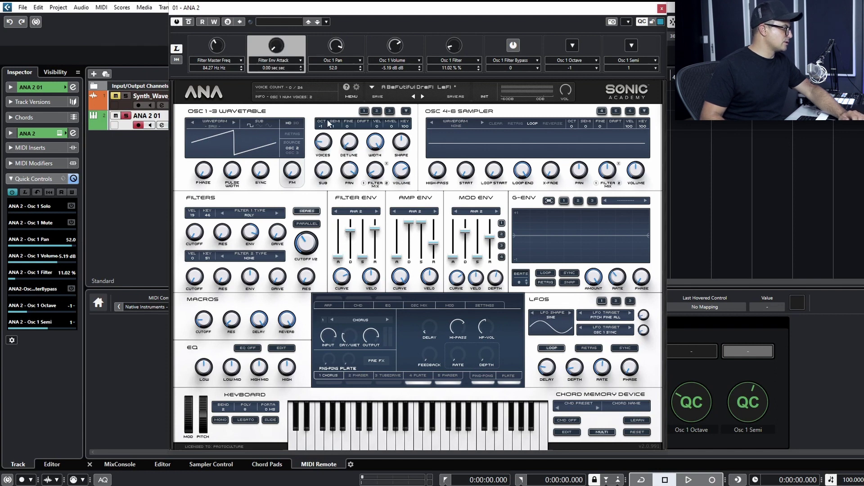
Step: Learn Filter Env Decay, Filter Env Sustain and Filter Env Release into quick control slots 3, 4 and 5
left_click(317, 47)
left_click_drag(350, 230, 350, 236)
left_click(362, 260)
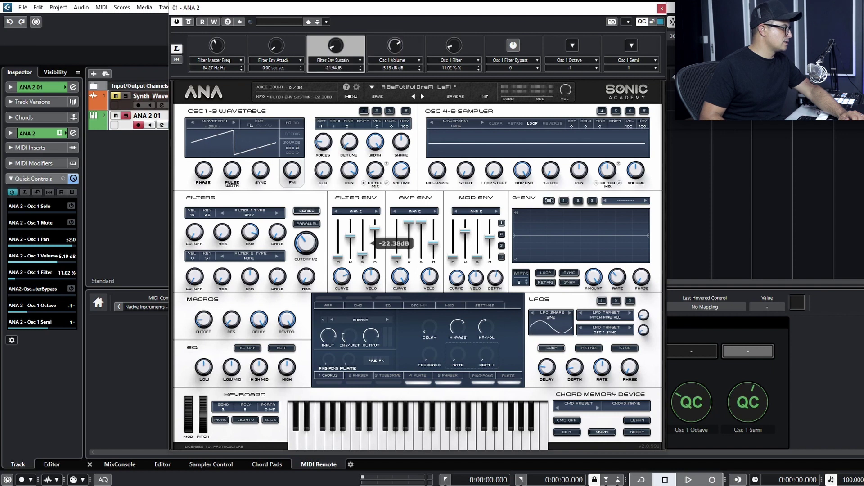
left_click_drag(351, 236, 351, 238)
left_click(374, 43)
left_click(363, 260)
left_click(436, 47)
left_click_drag(375, 228, 375, 243)
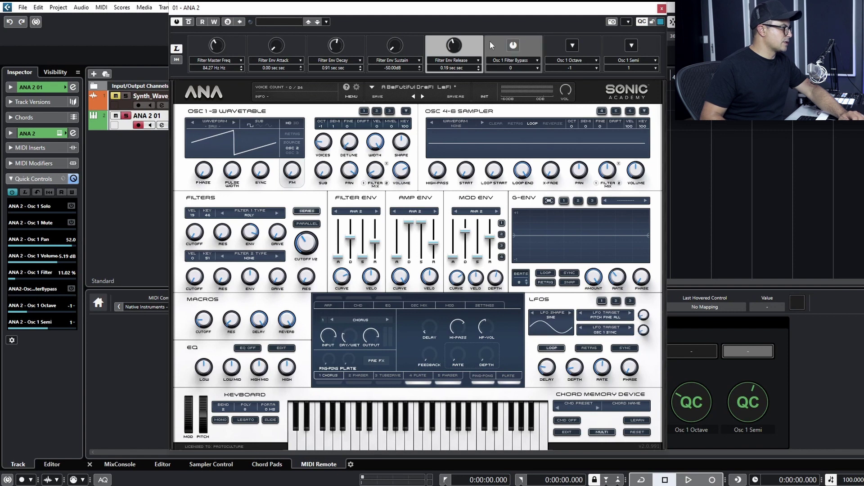
Step: Learn Osc 1 FM amount into quick control slot 6 and Filter 1 Drive into slot 7
left_click(291, 175)
left_click_drag(288, 173, 291, 143)
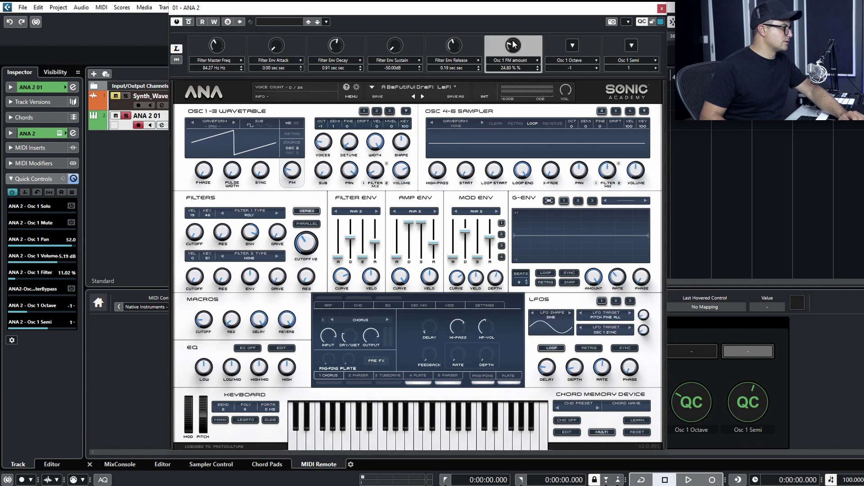
left_click(557, 51)
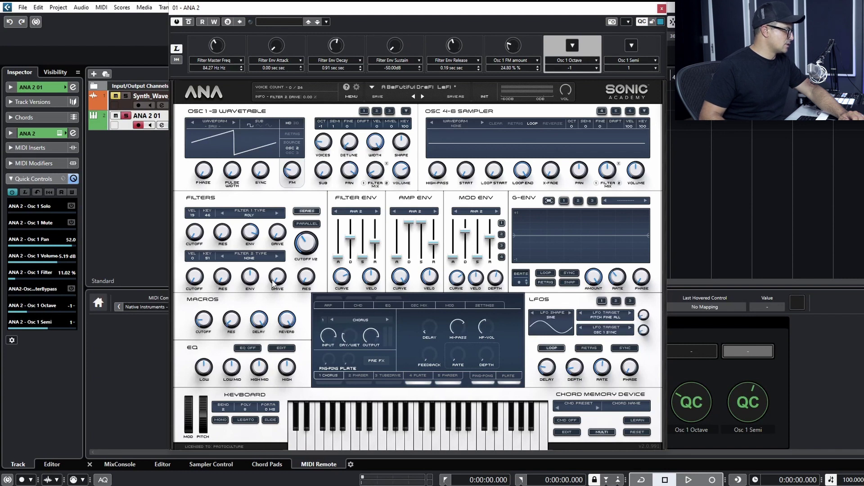
left_click(277, 233)
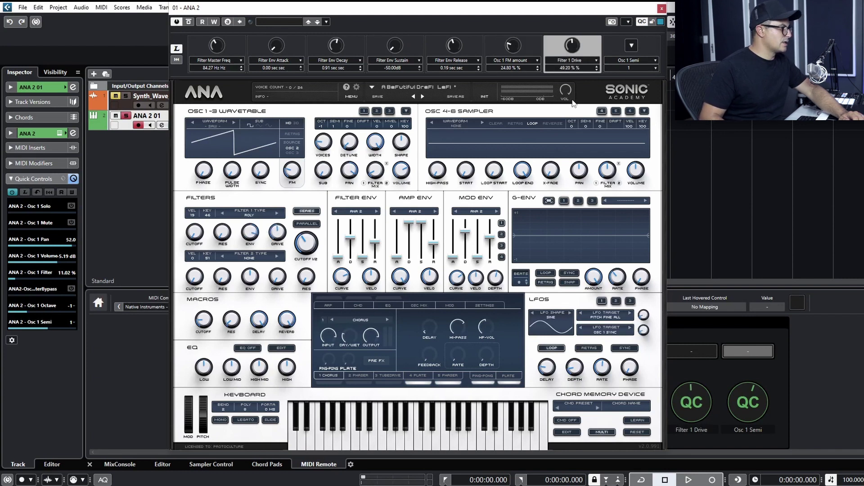
Step: Learn the first filter's resonance in ANA 2 into quick control slot 8
left_click(609, 44)
left_click(223, 233)
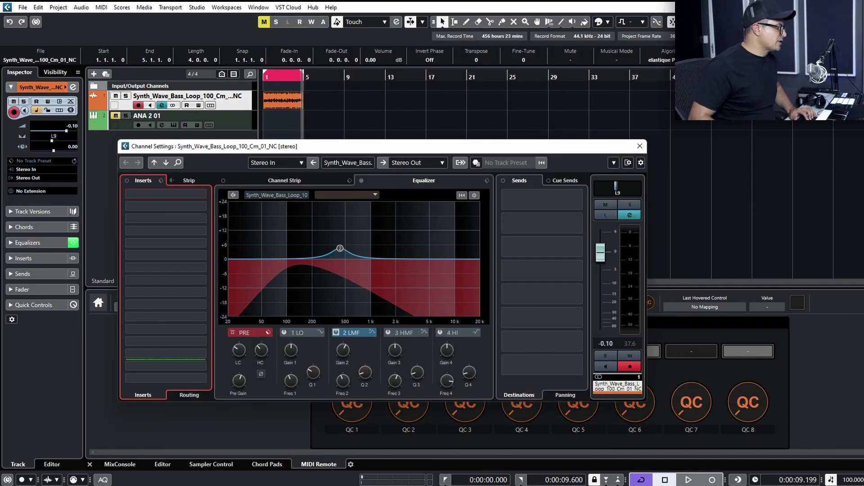
Step: Search for "dual" and load DualFilter into the first insert slot of the Synth_Wave_Bass_Loop audio track
left_click(196, 193)
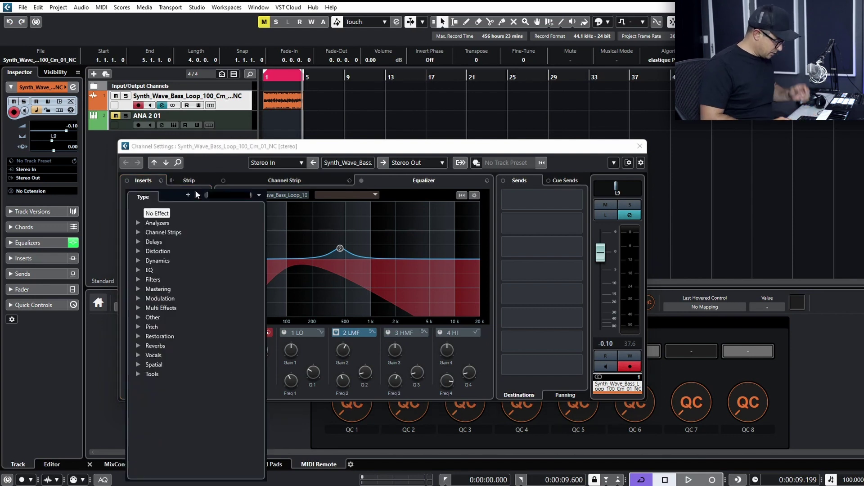
type("dual")
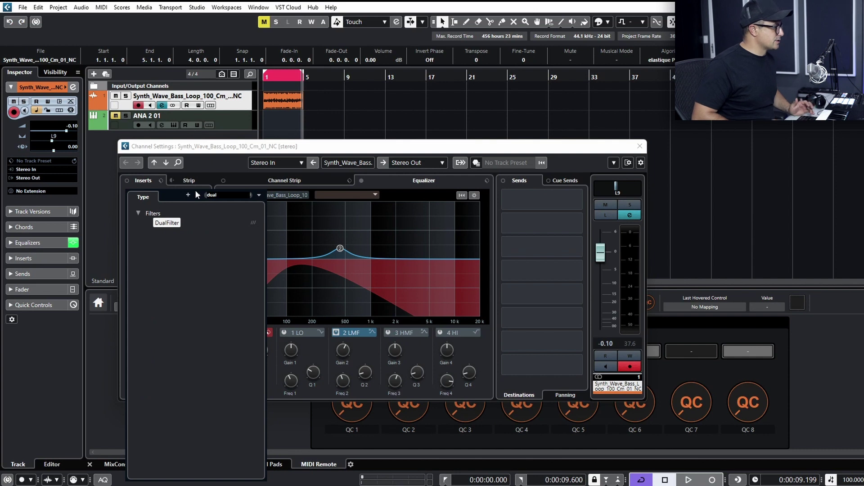
key("Return")
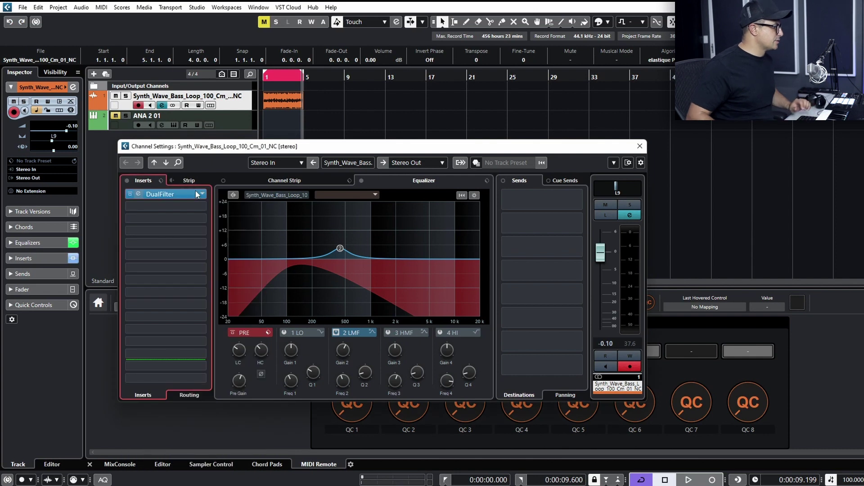
Step: Open DualFilter's editor, show its quick controls, and play the loop to check the Position and Resonance controls
left_click(139, 194)
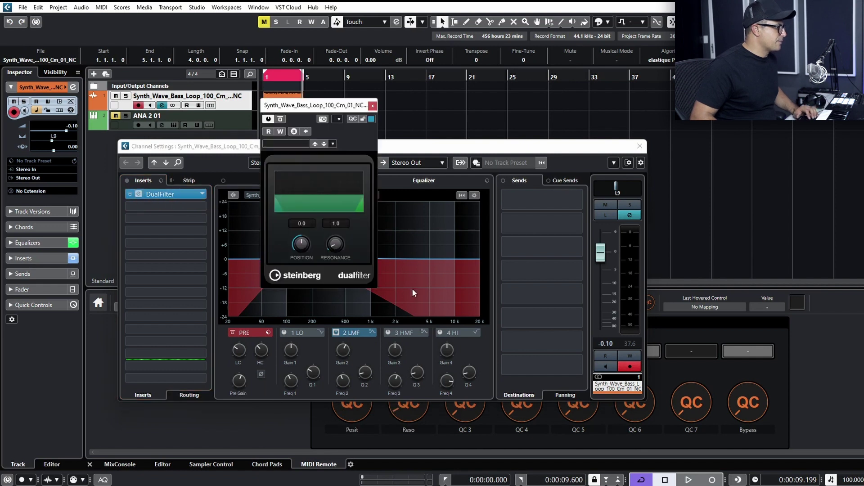
left_click(350, 119)
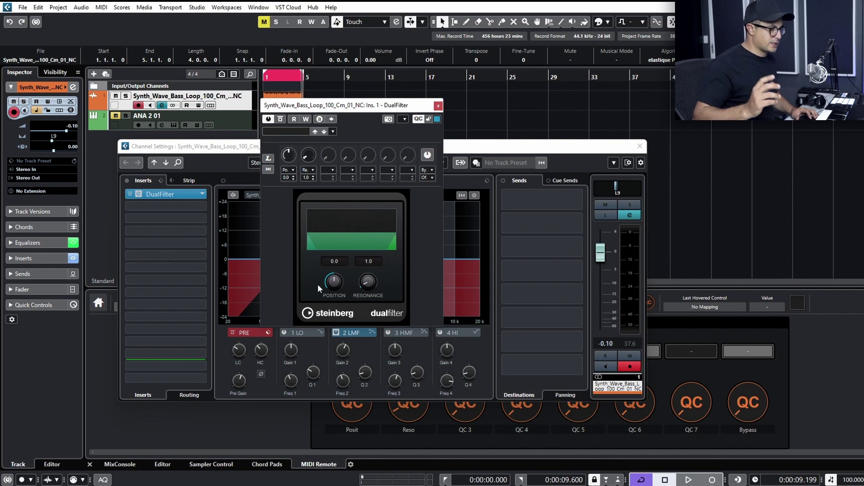
key("space")
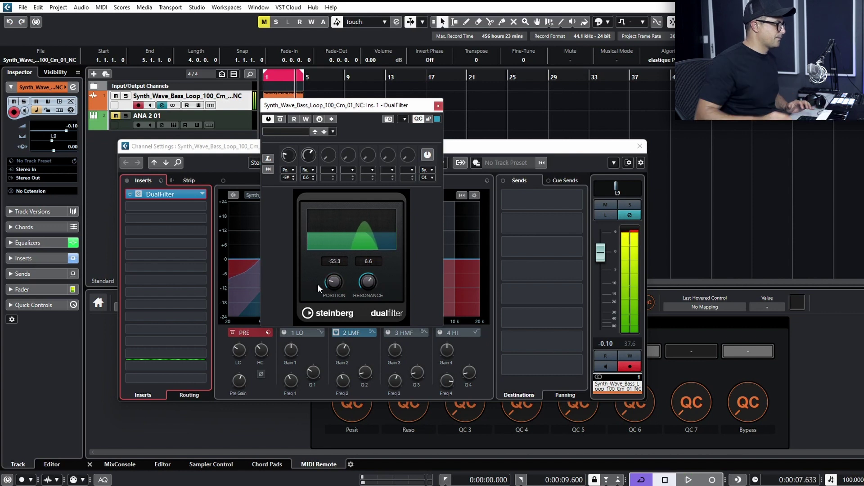
Step: Replace DualFilter in the first insert with Filter SEM and show its quick controls
left_click(203, 194)
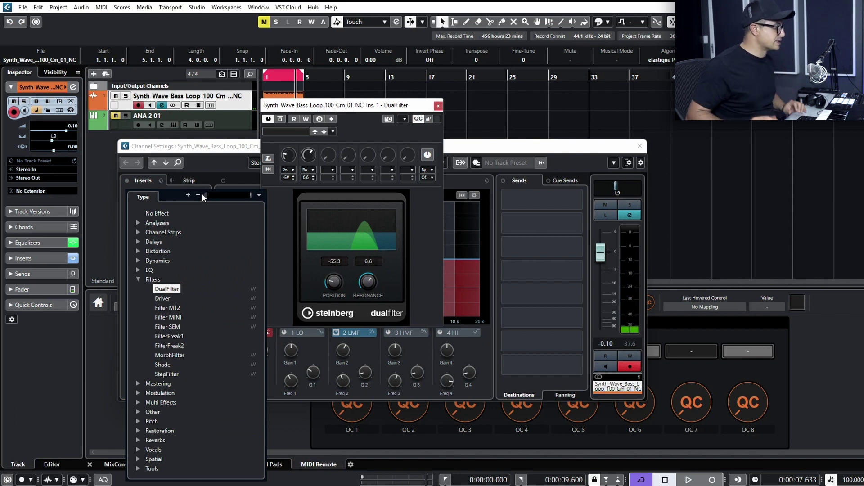
double_click(174, 326)
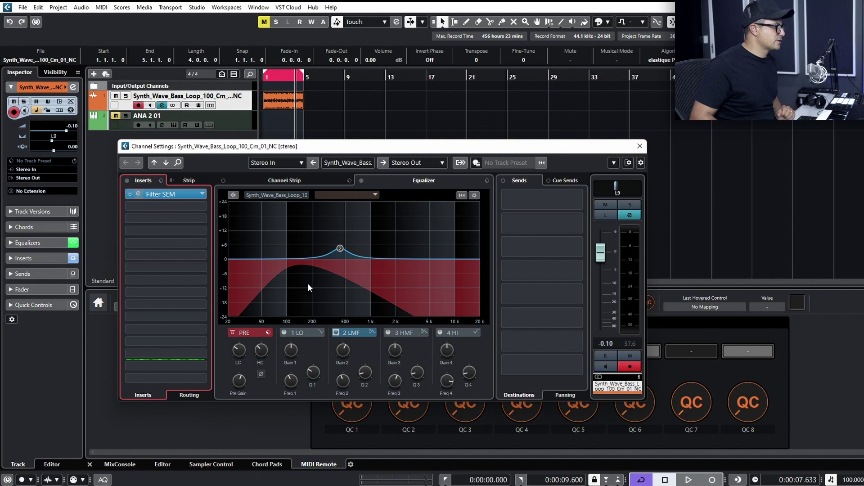
left_click_drag(531, 99, 326, 131)
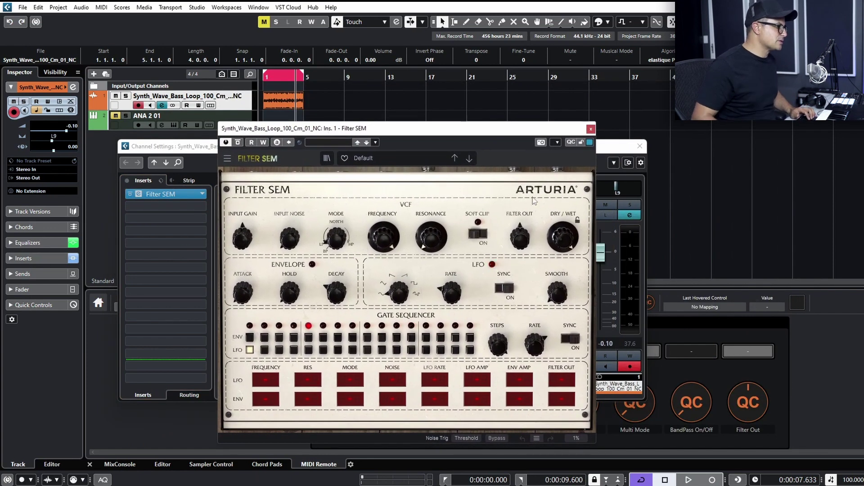
left_click(571, 142)
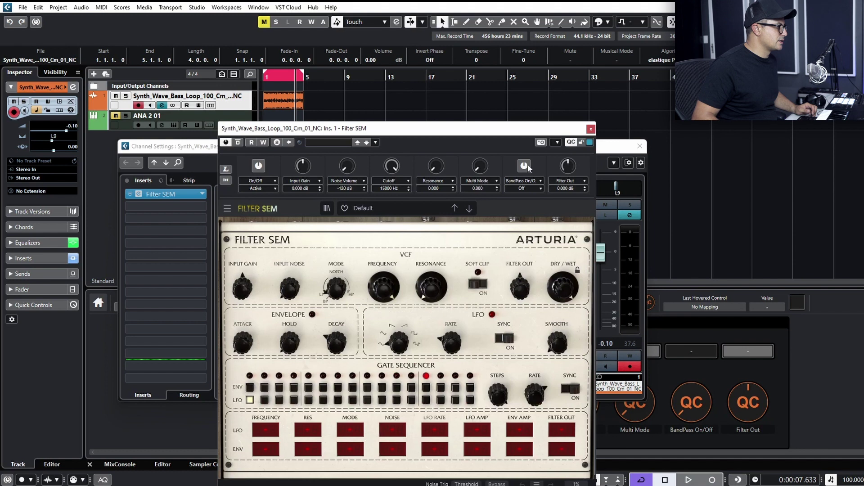
left_click_drag(442, 81, 468, 54)
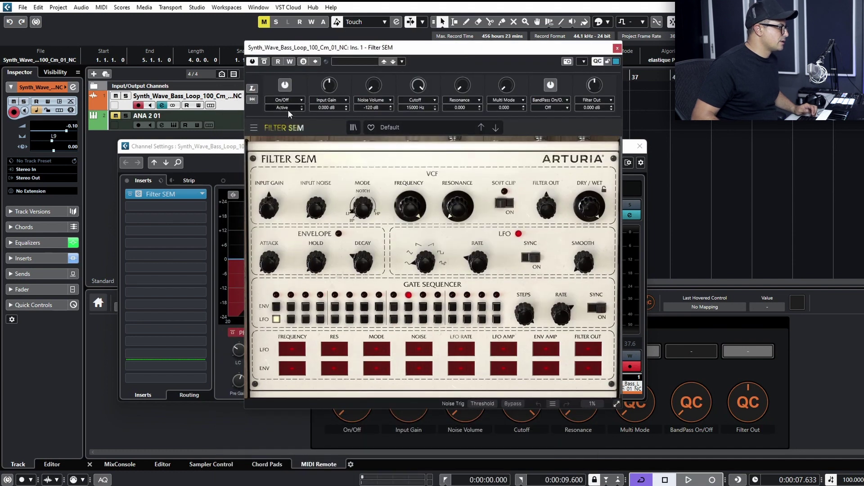
Step: Turn on quick control learn mode and assign Filter SEM's Cutoff, Resonance and Soft Clip to slots 1, 2 and 3
left_click(252, 90)
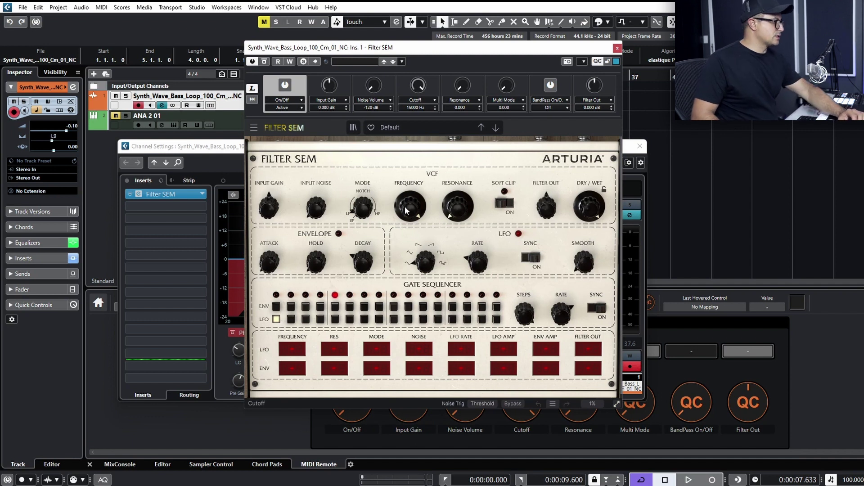
left_click_drag(407, 211, 456, 206)
left_click(322, 88)
left_click(385, 87)
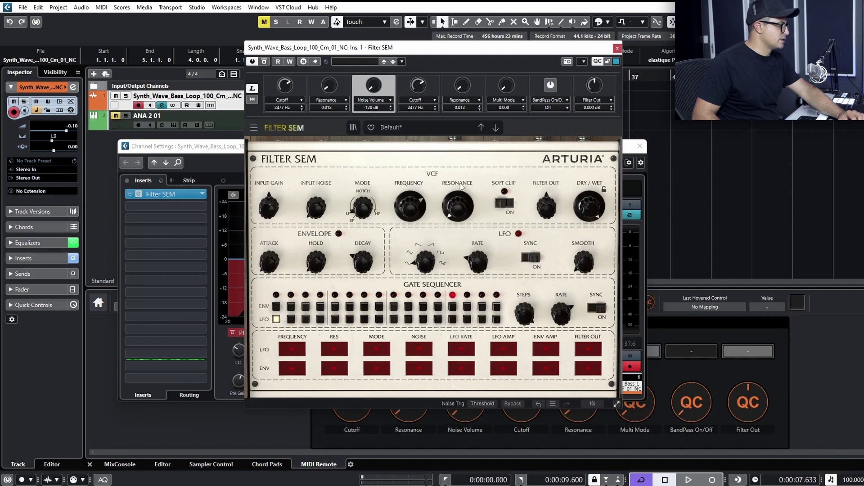
Step: Hide Filter SEM's quick controls and close its editor
left_click(595, 60)
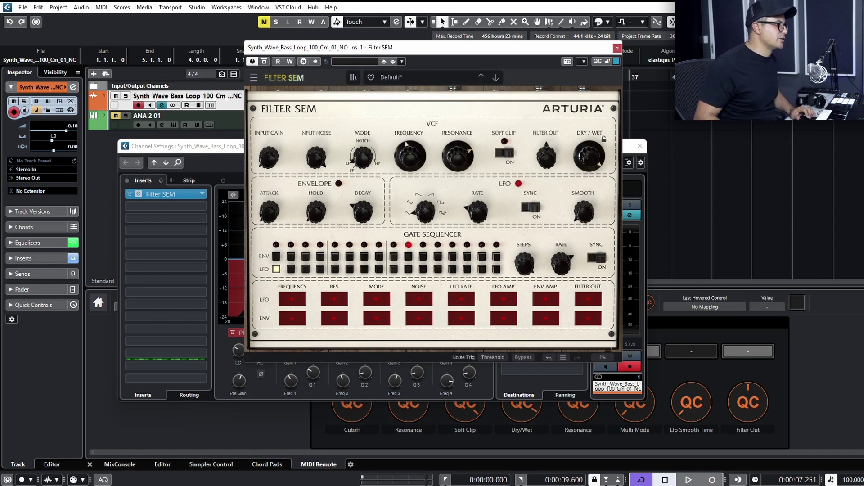
left_click(617, 48)
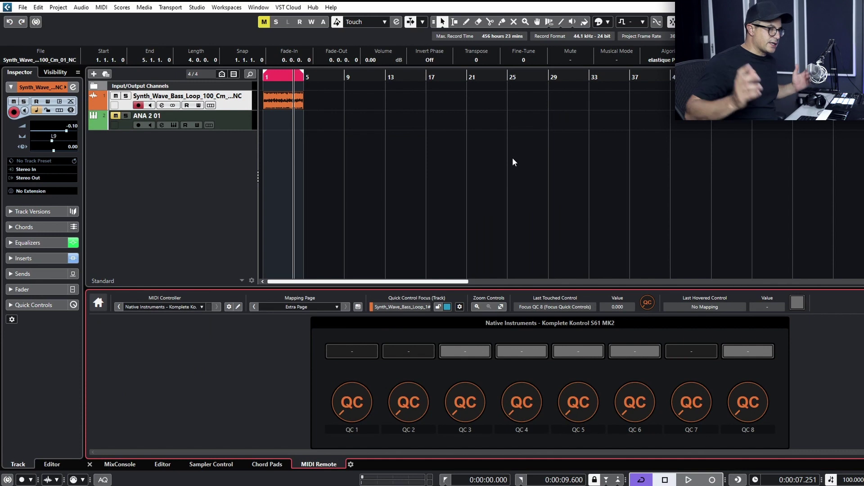